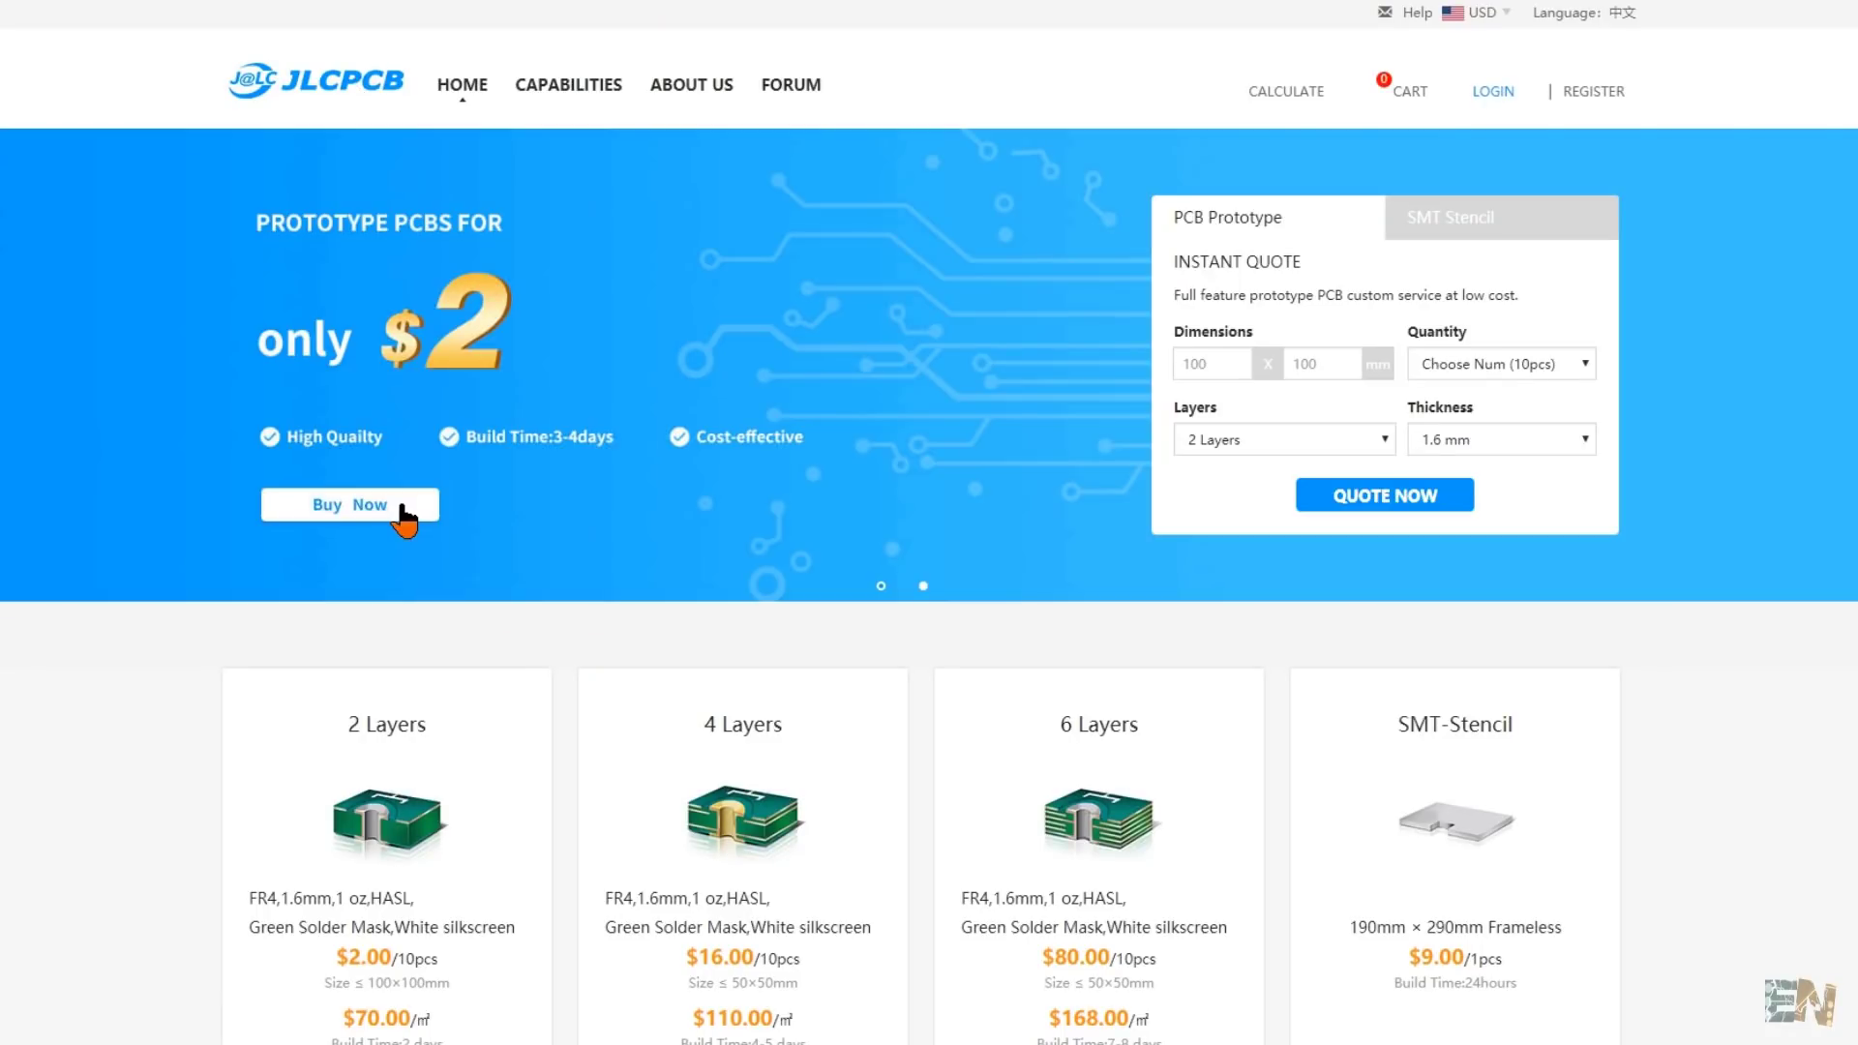
# Step: Switch to the EasyEDA tab showing the routed Electronoobs RC controller PCB layout
pyautogui.click(402, 510)
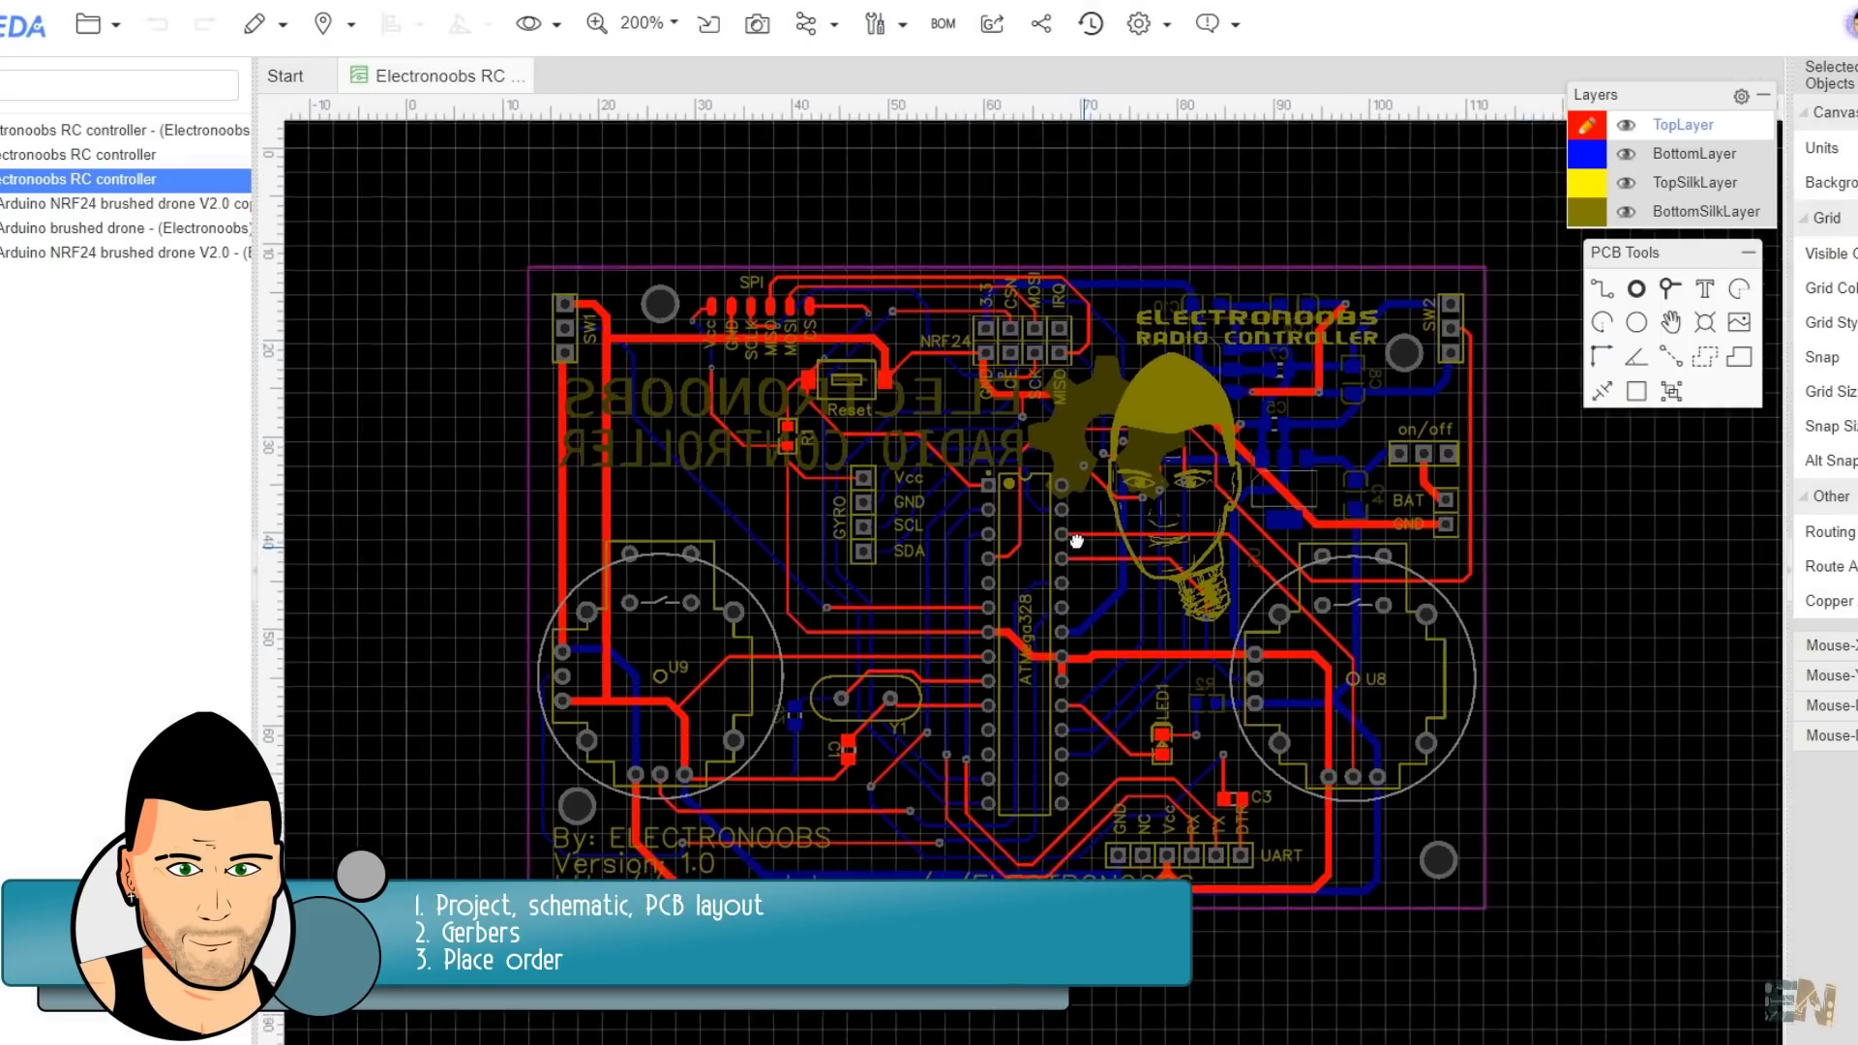
# Step: Draw a rectangle framing the two joystick symbols, then return to the project documents page
pyautogui.moveTo(1077, 540); pyautogui.dragTo(1052, 527, button='right')
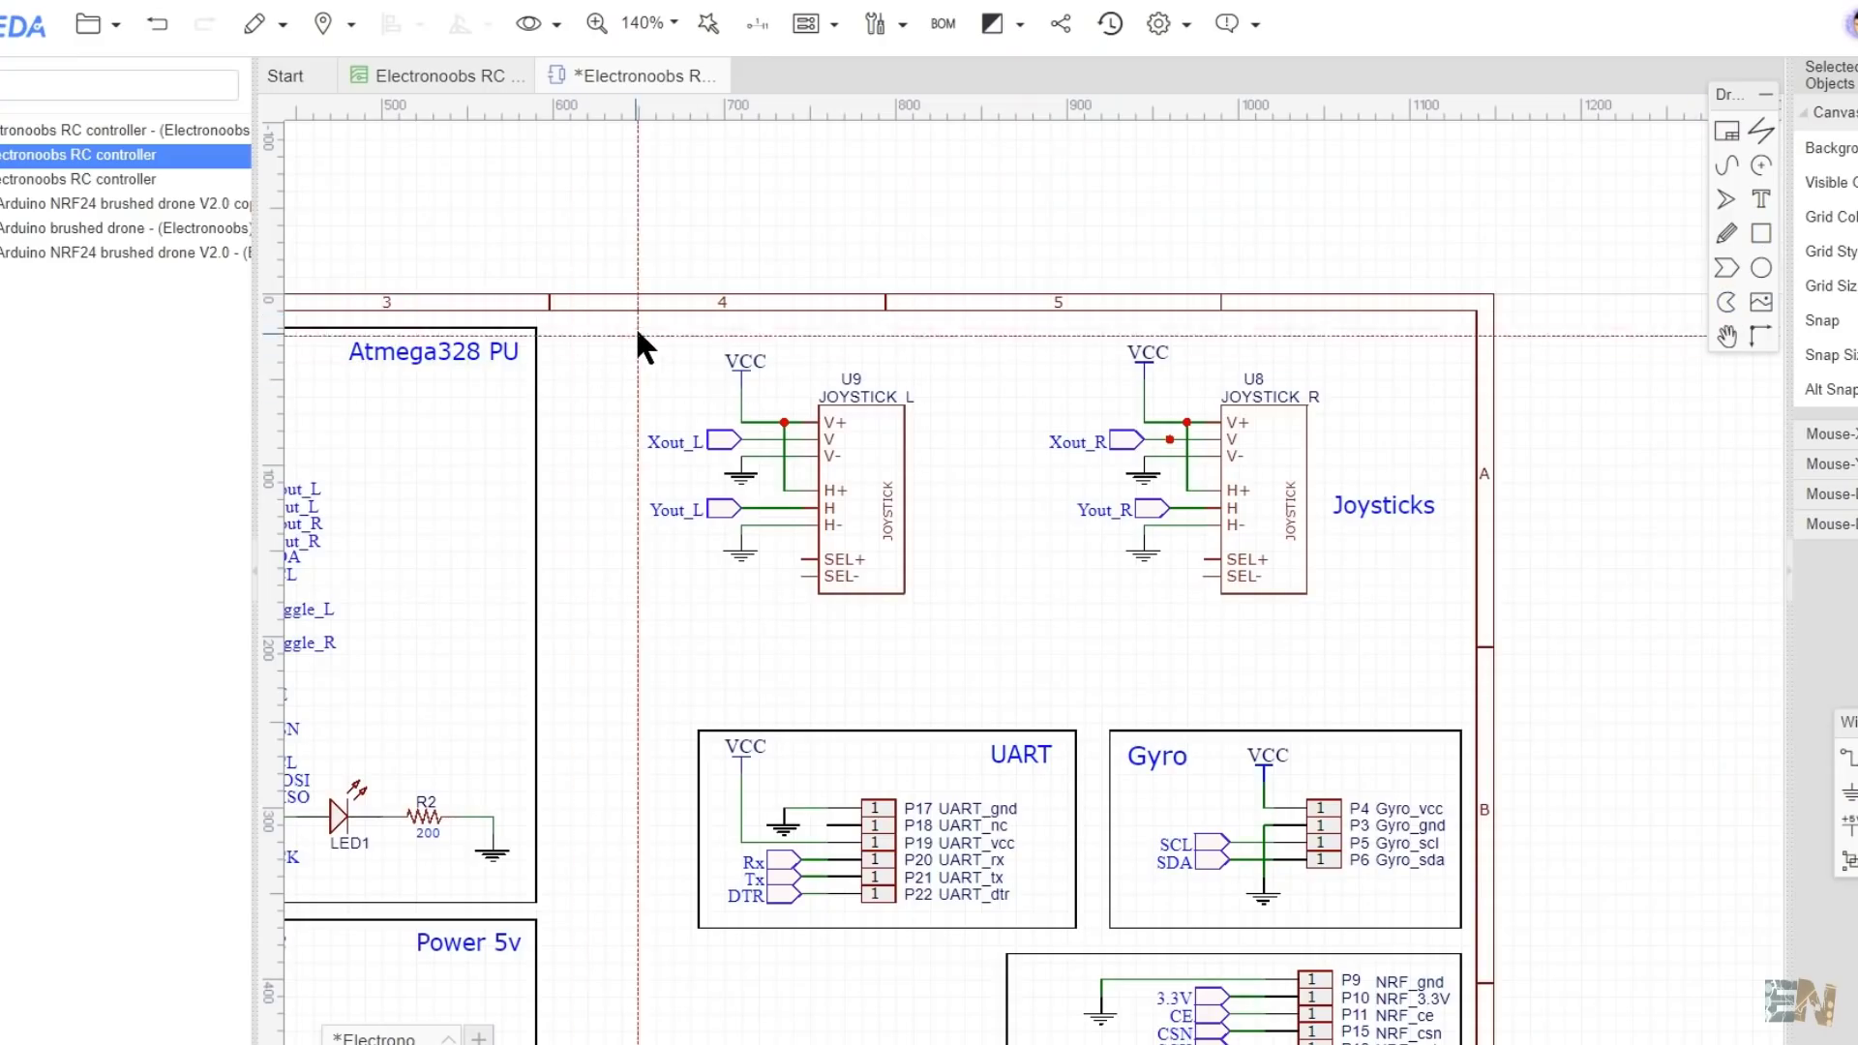
pyautogui.moveTo(639, 329)
pyautogui.mouseDown()
pyautogui.moveTo(1469, 671)
pyautogui.moveTo(1459, 688)
pyautogui.moveTo(1456, 669)
pyautogui.mouseUp()
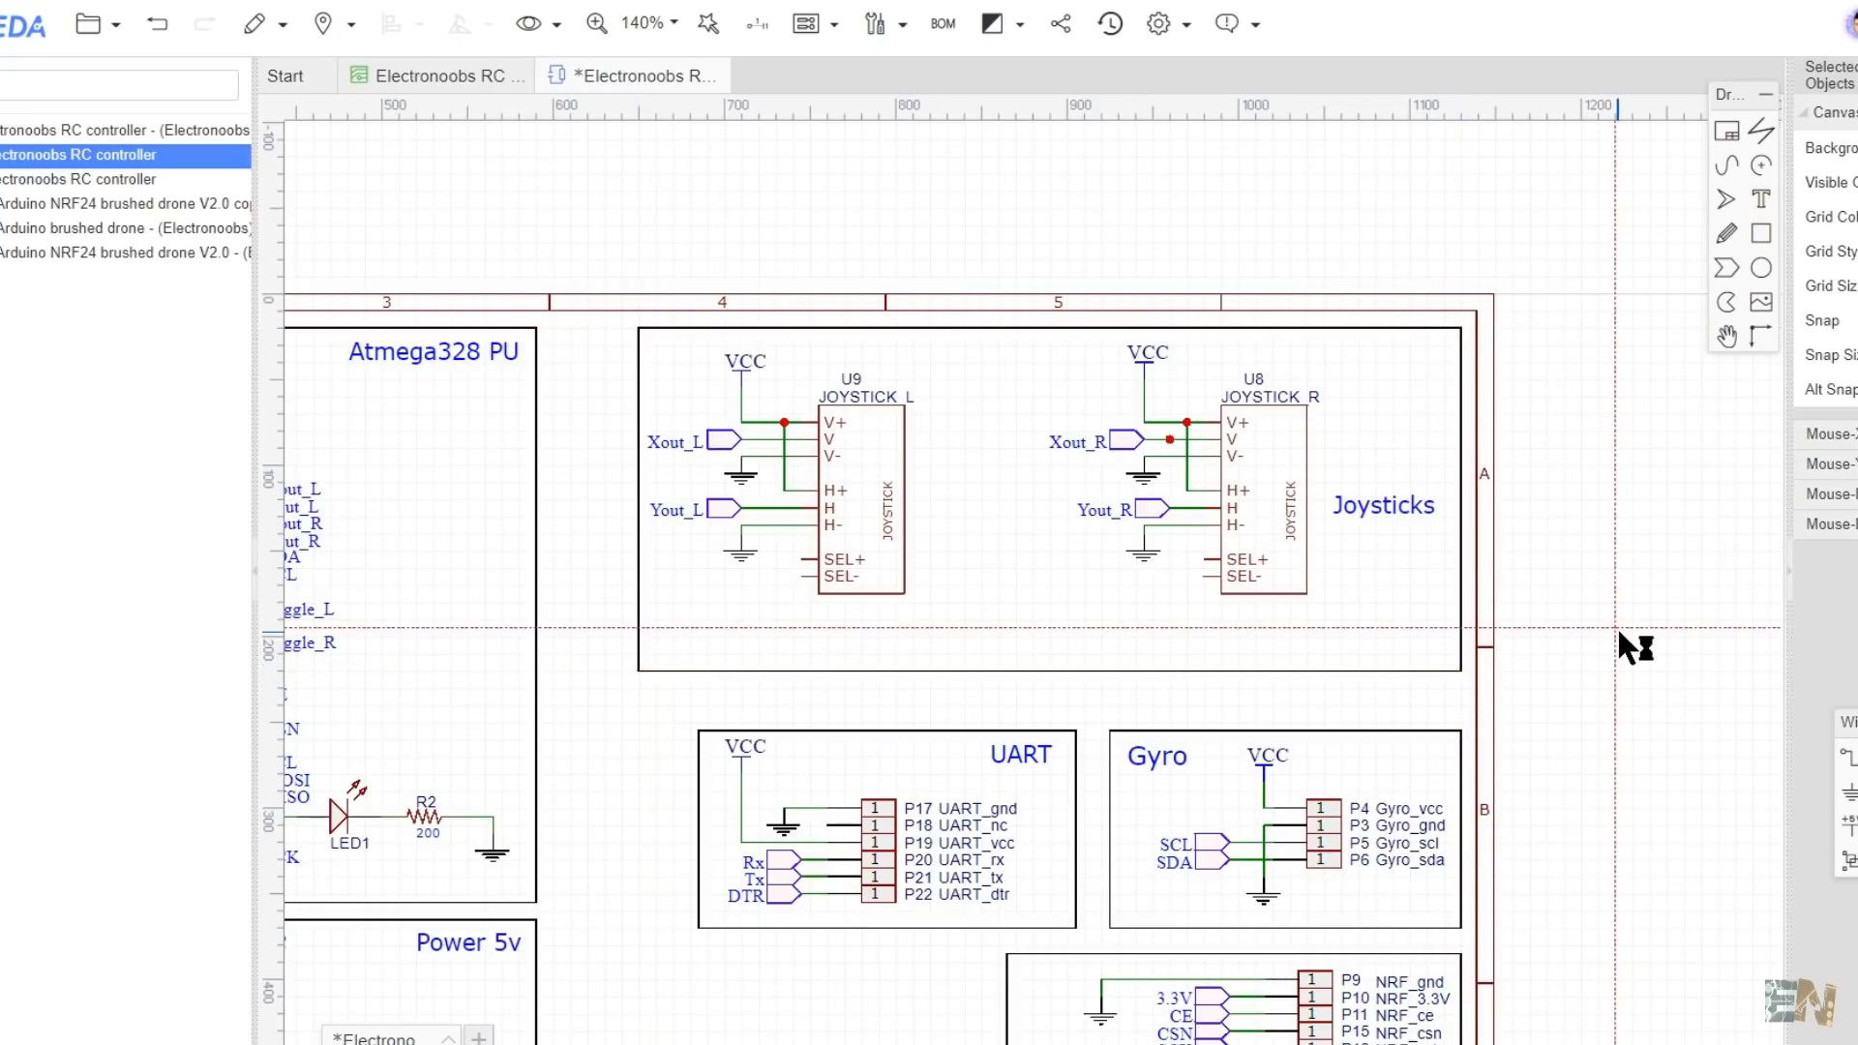
pyautogui.scroll(-2, 1331, 391)
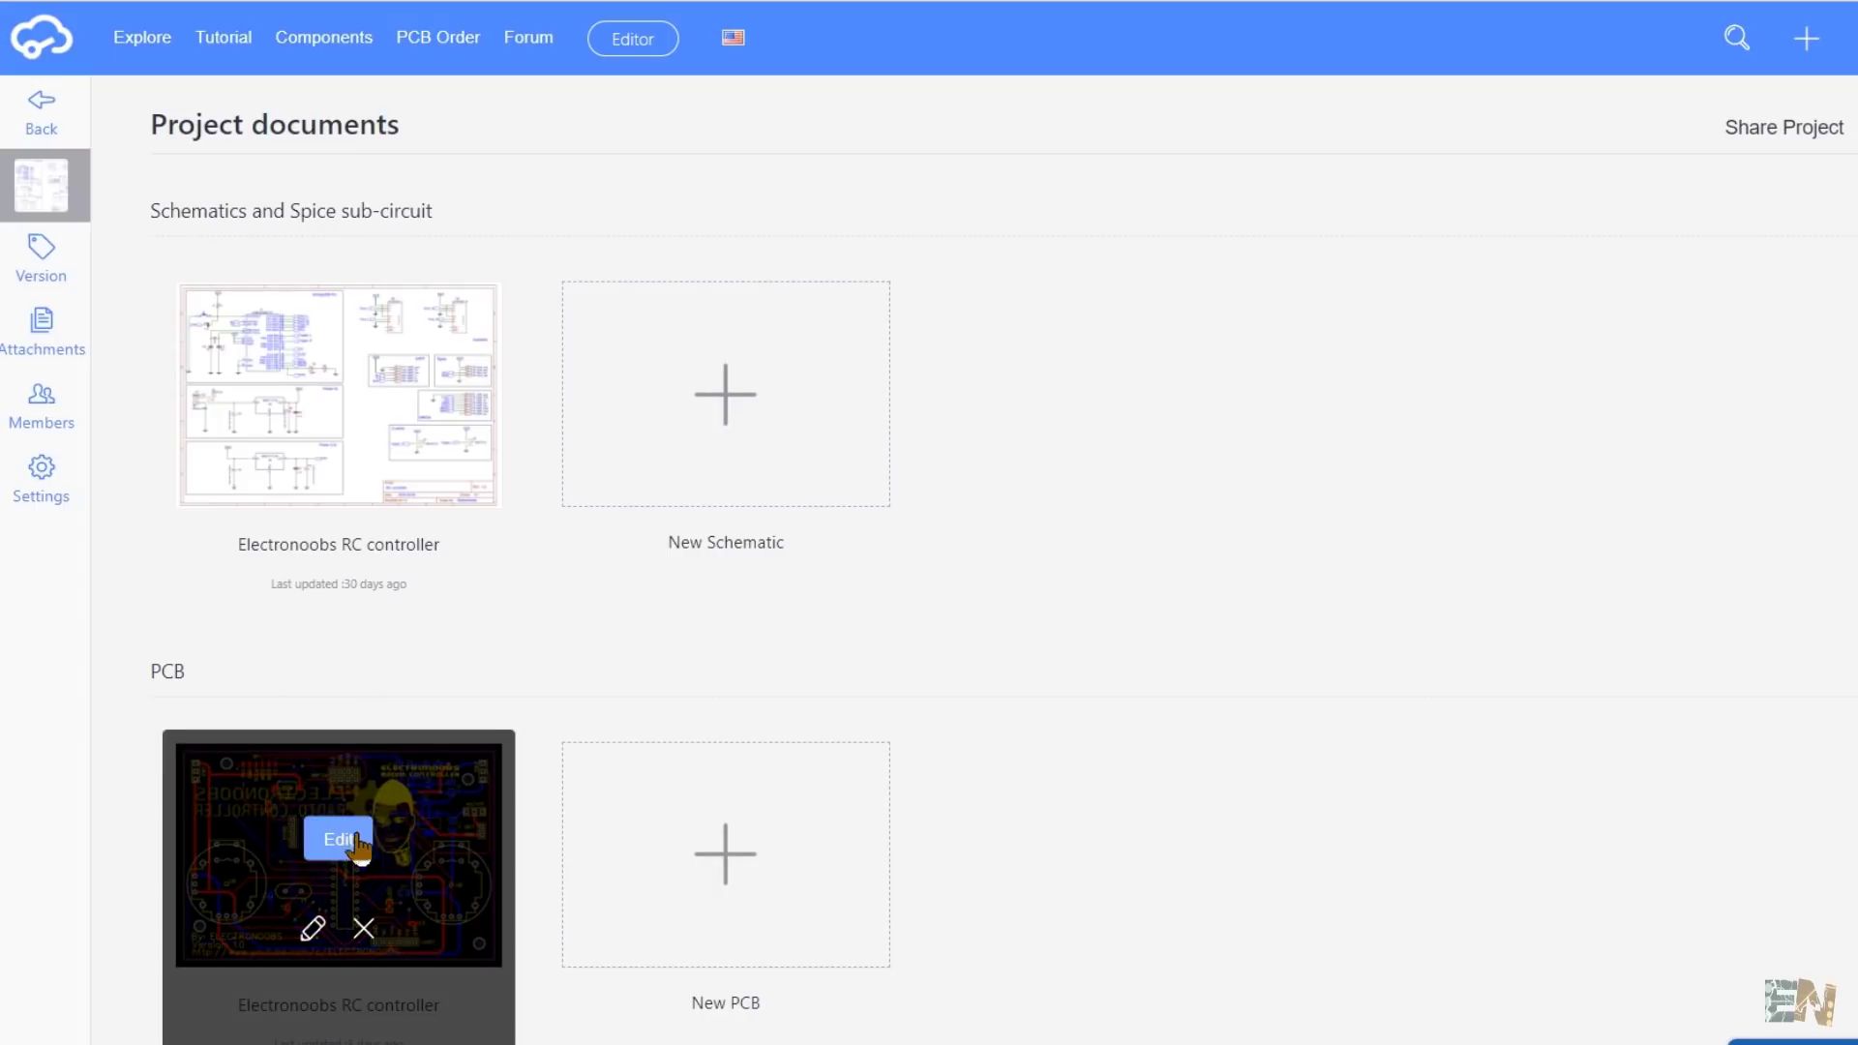
# Step: Open the RC controller design for editing, switch to its schematic, and show the Convert to PCB options
pyautogui.click(338, 840)
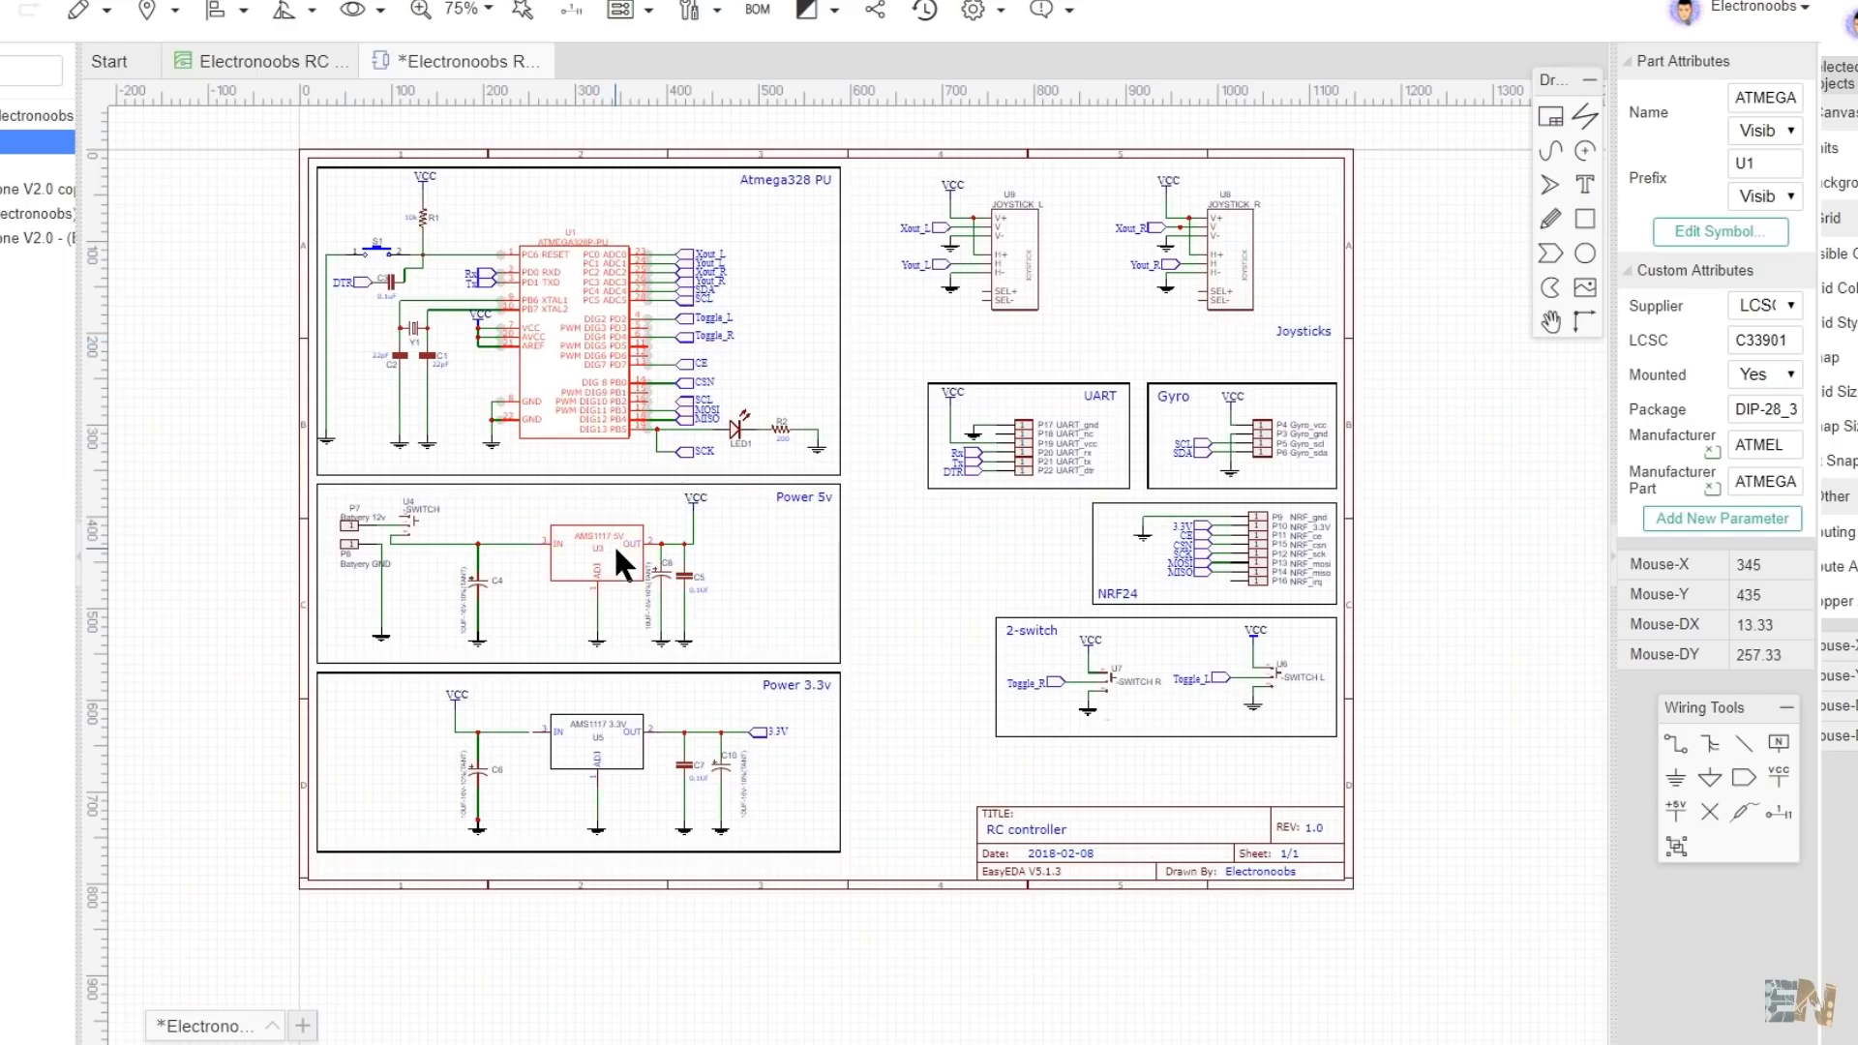
pyautogui.click(614, 543)
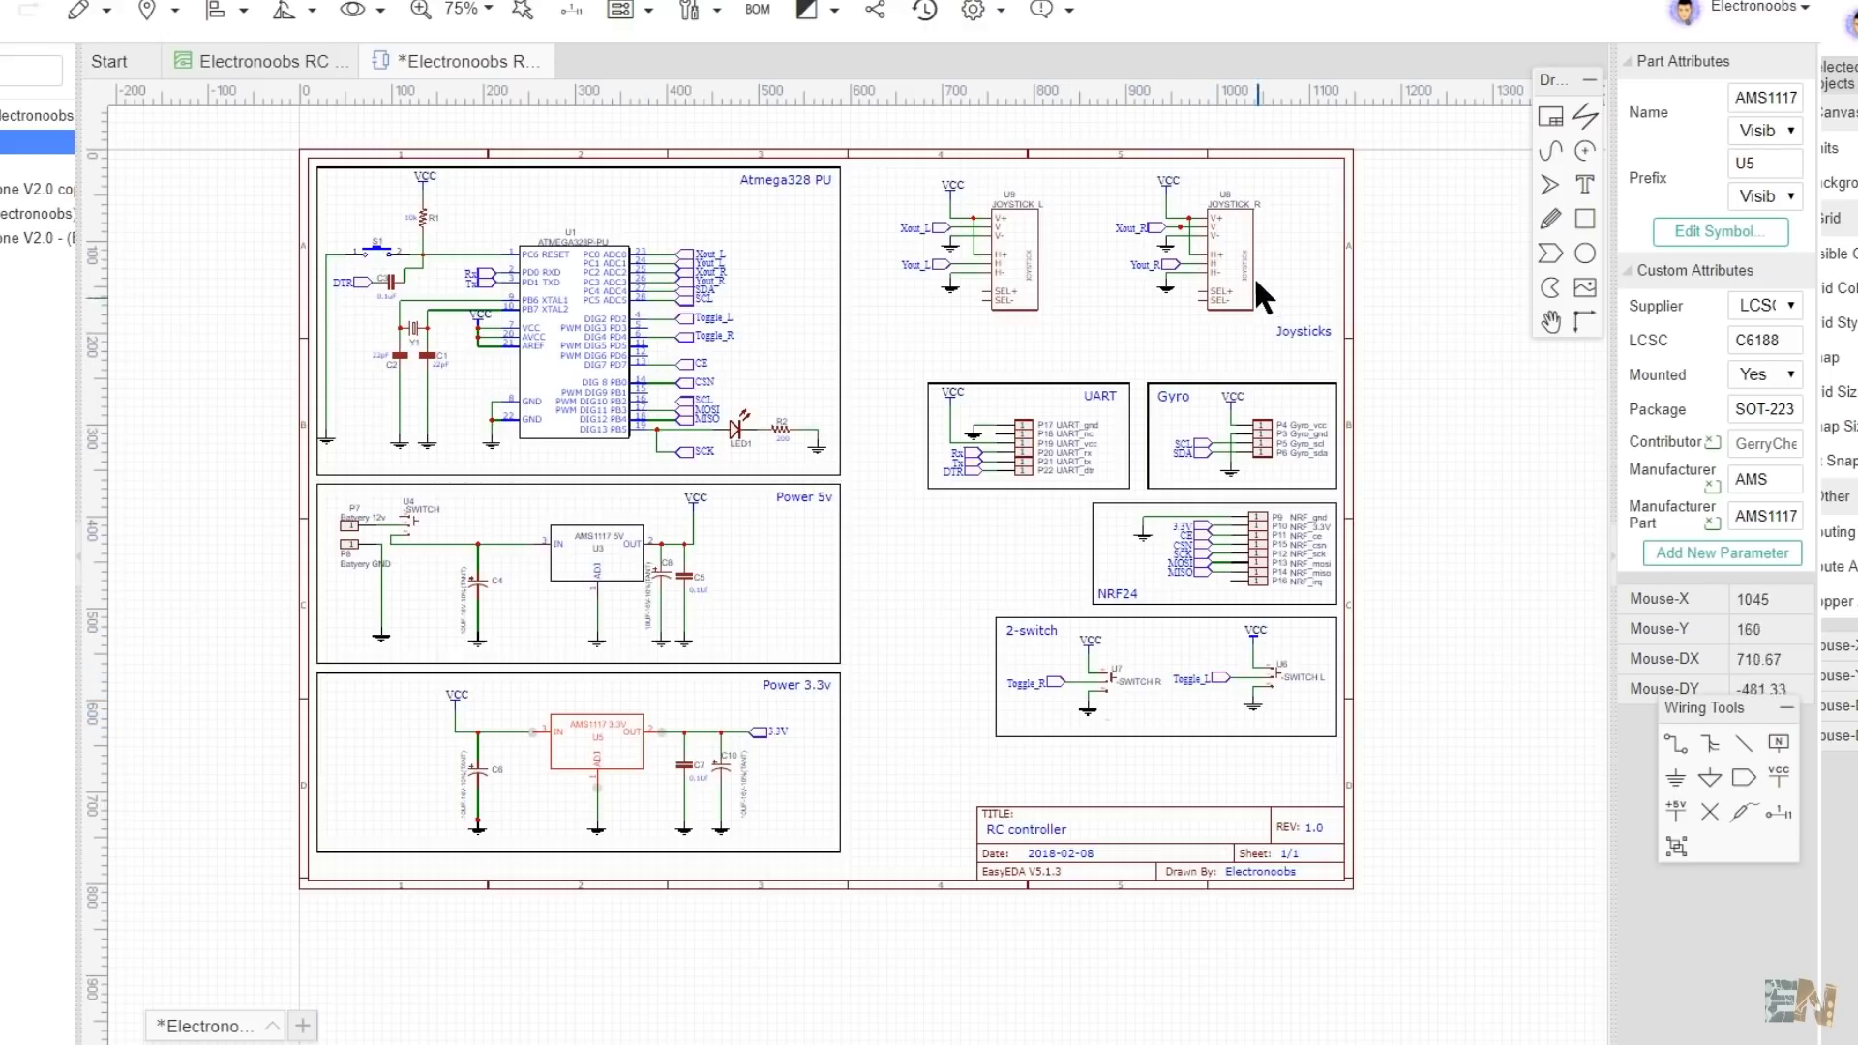
pyautogui.click(624, 10)
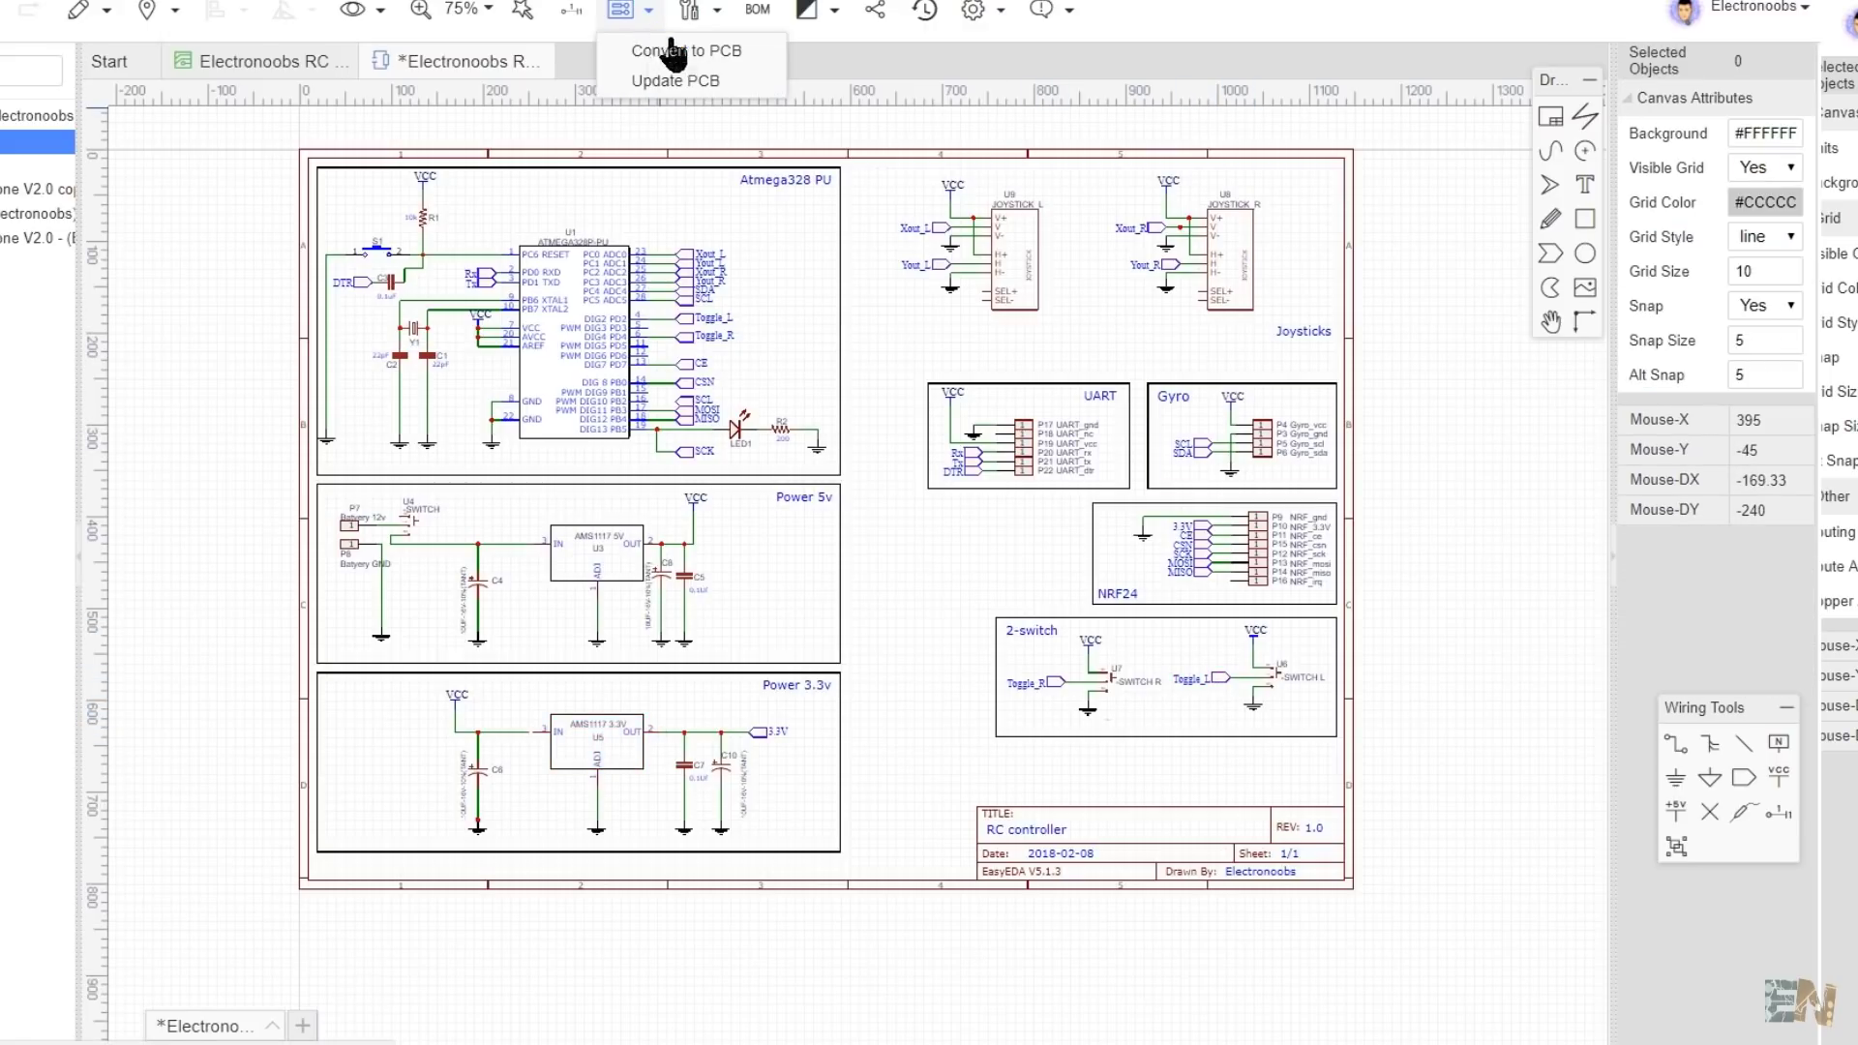
# Step: Convert the schematic to PCB and re-enable the top and bottom layer traces
pyautogui.click(737, 67)
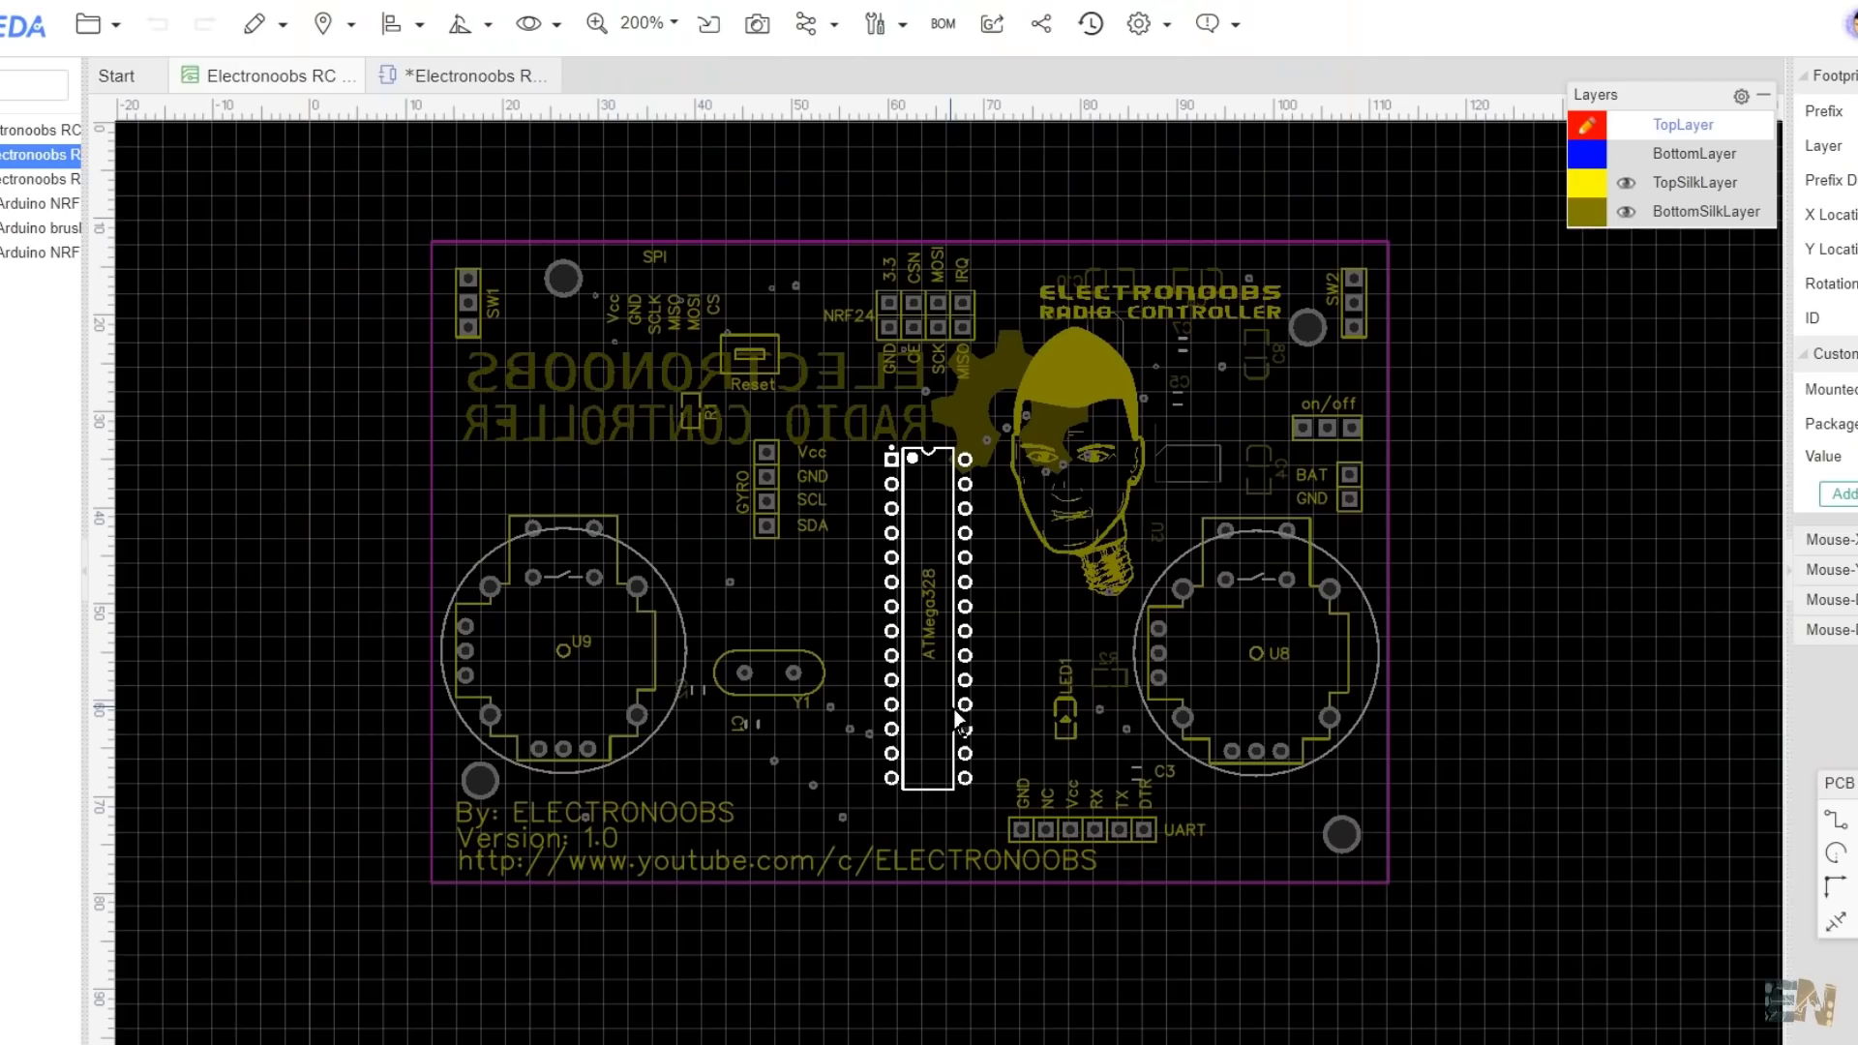
pyautogui.click(1164, 710)
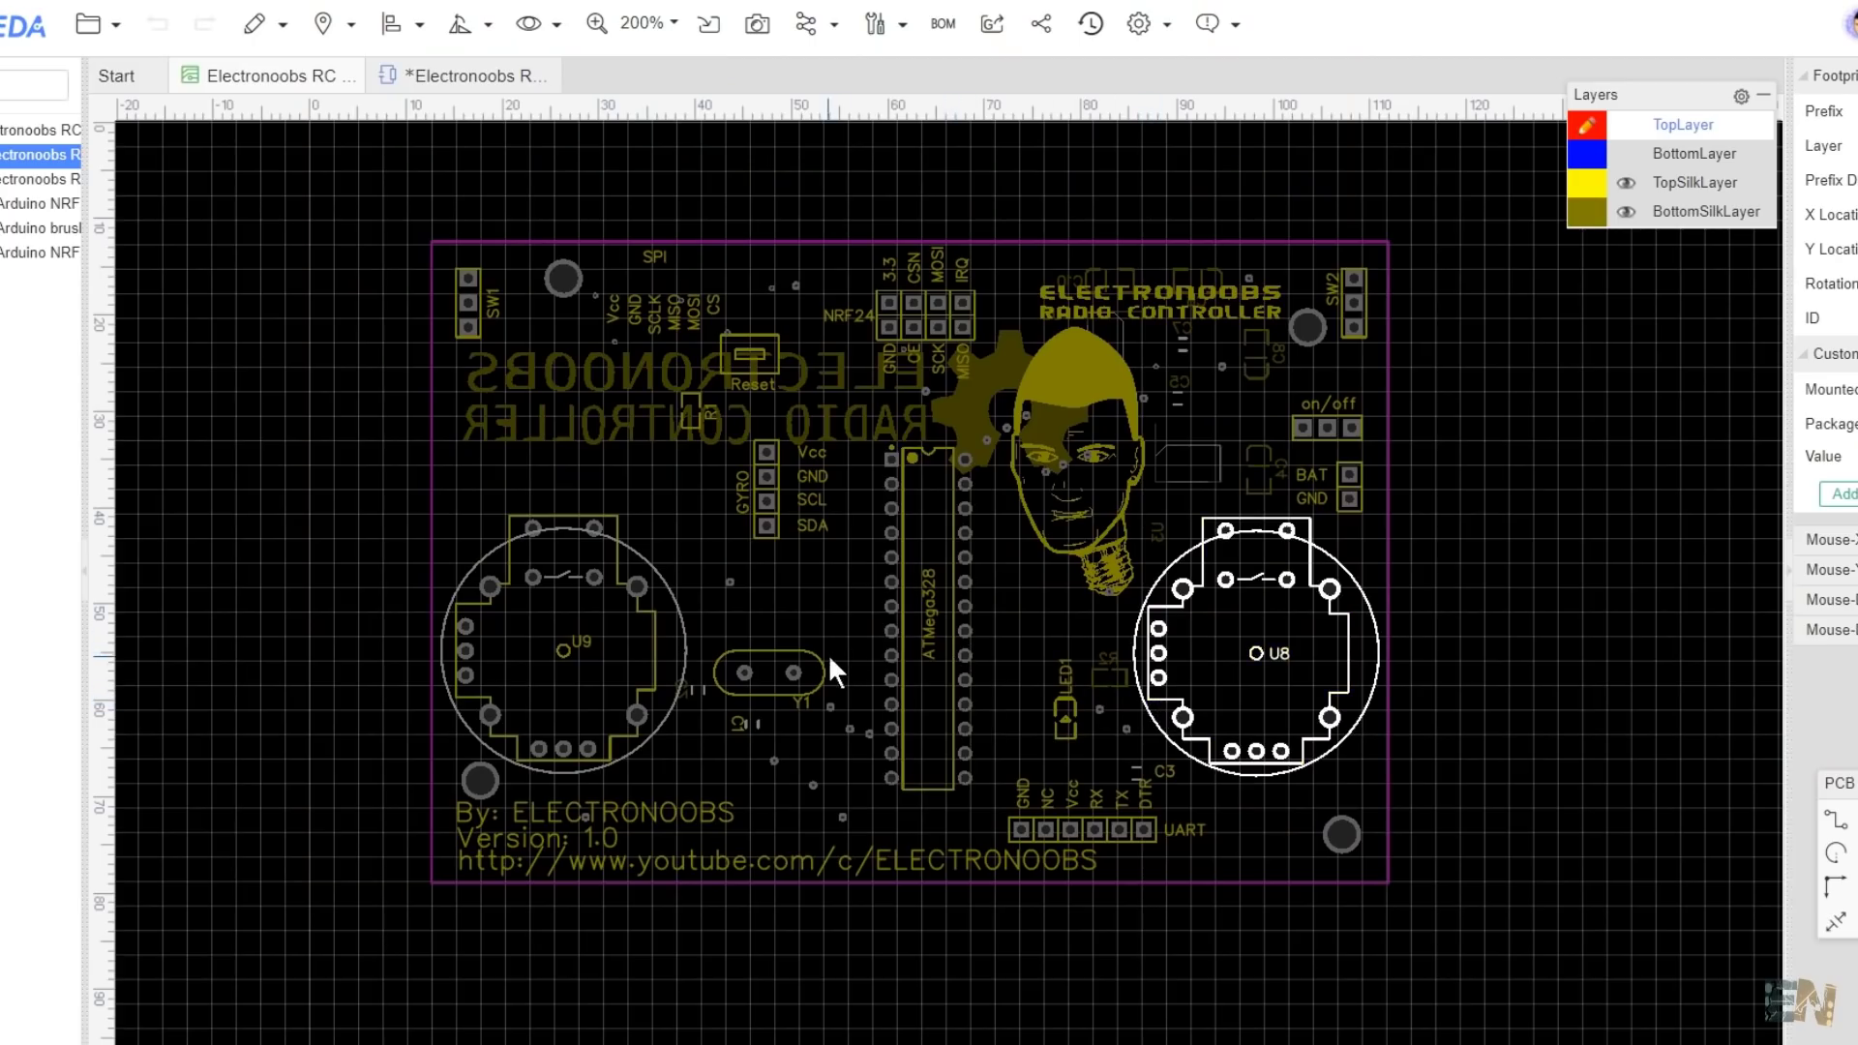
pyautogui.click(899, 622)
pyautogui.click(1626, 153)
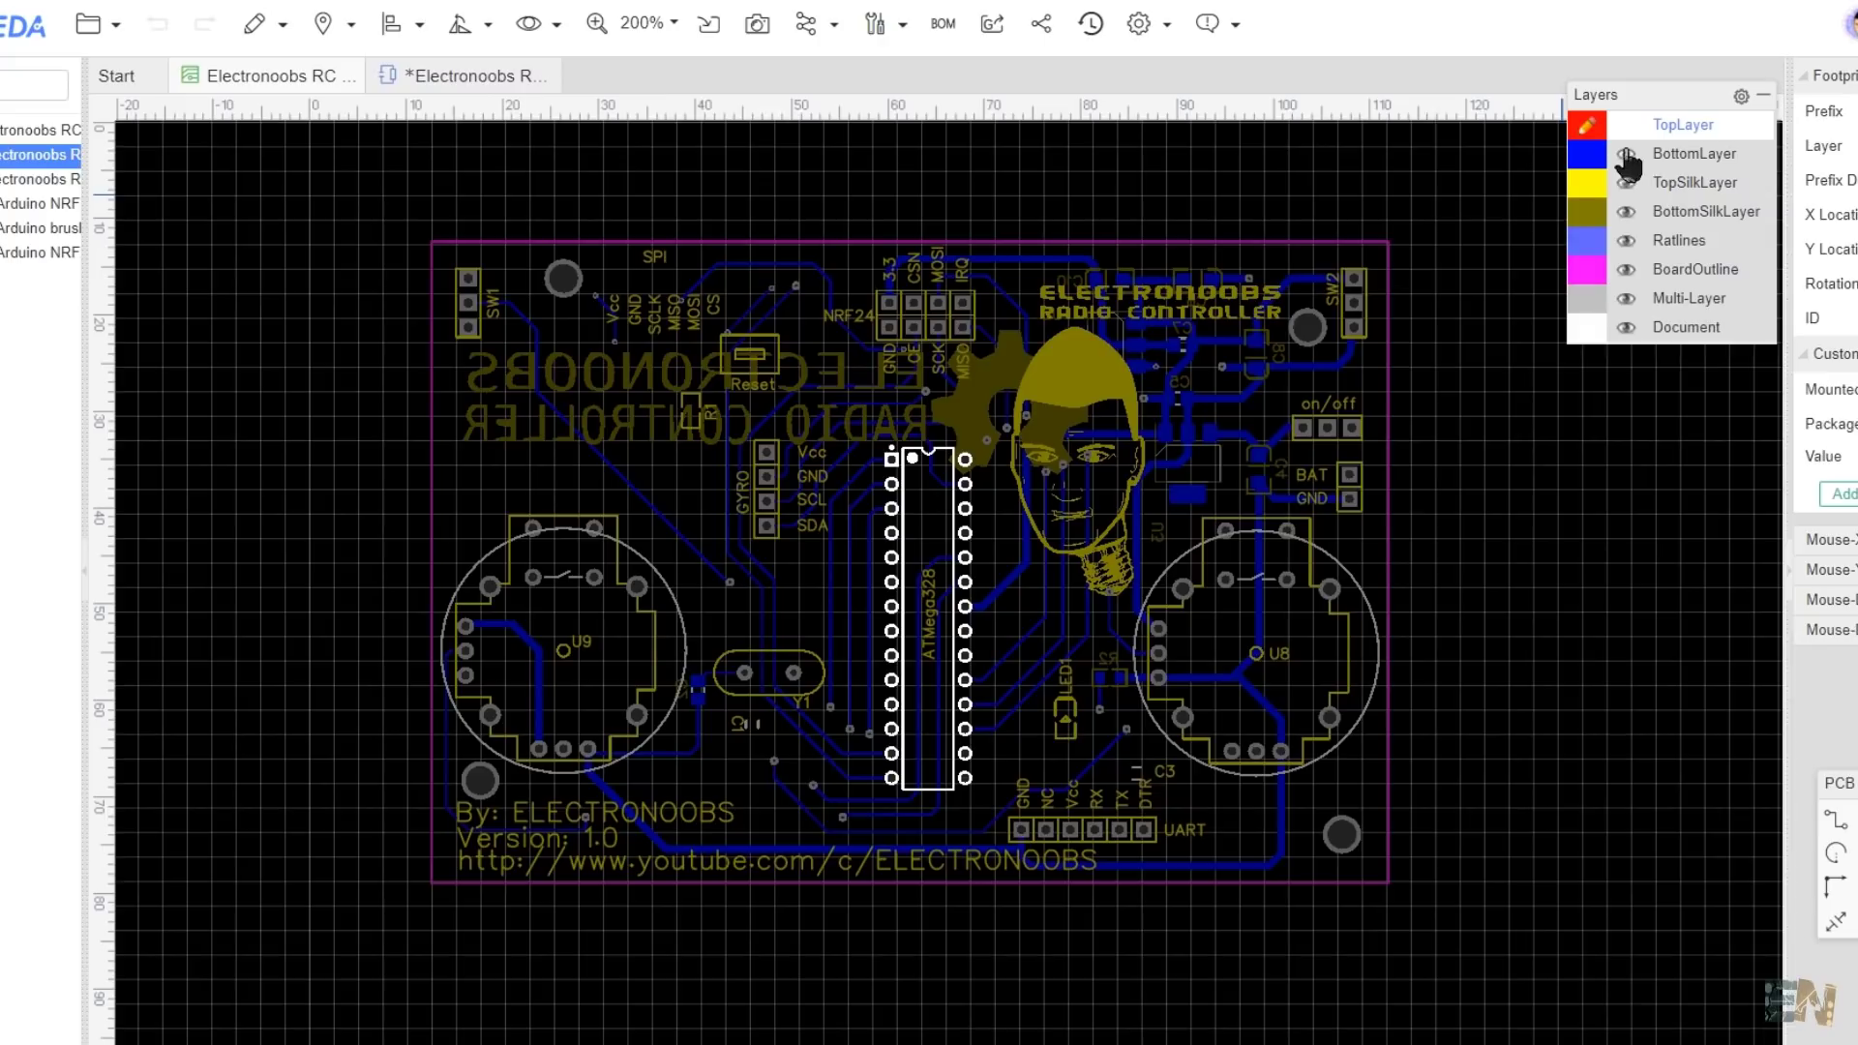
pyautogui.click(1626, 124)
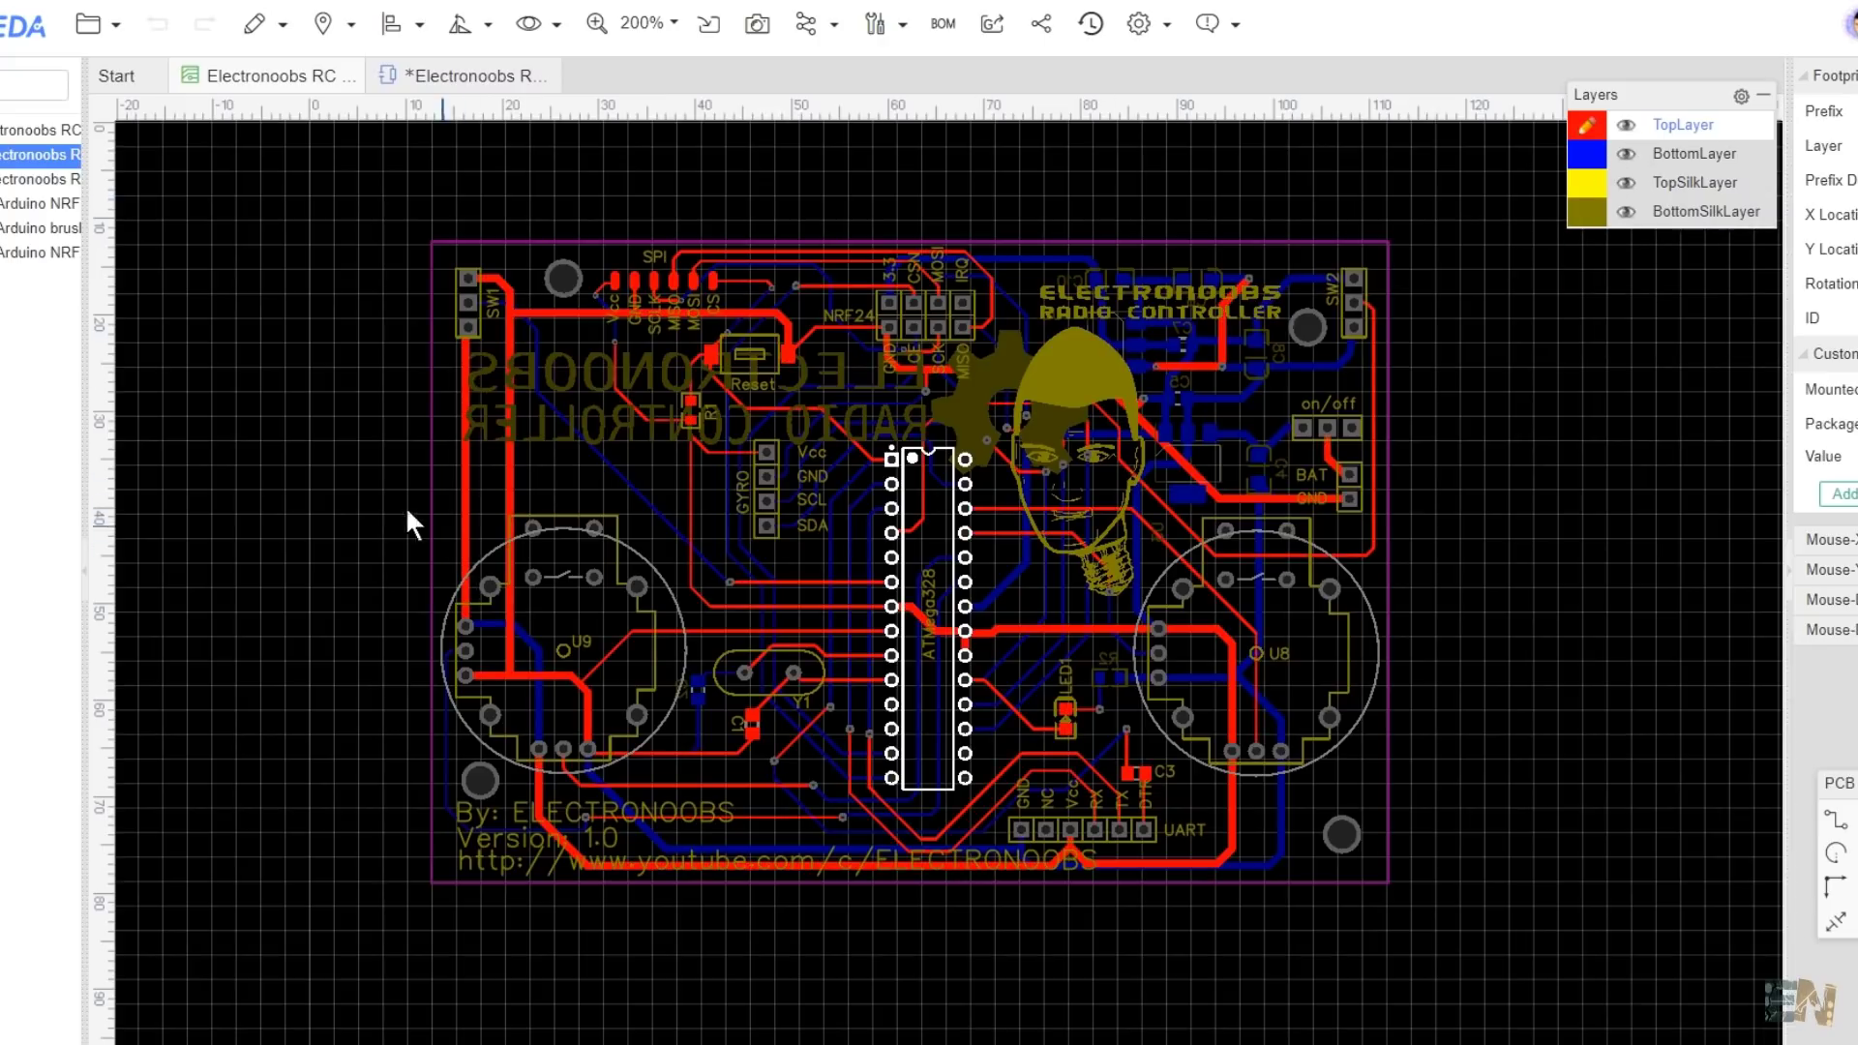
# Step: Inspect the tracks around the ATMega328 close up, then fit the whole board in view
pyautogui.scroll(3, 425, 504)
pyautogui.scroll(2, 892, 576)
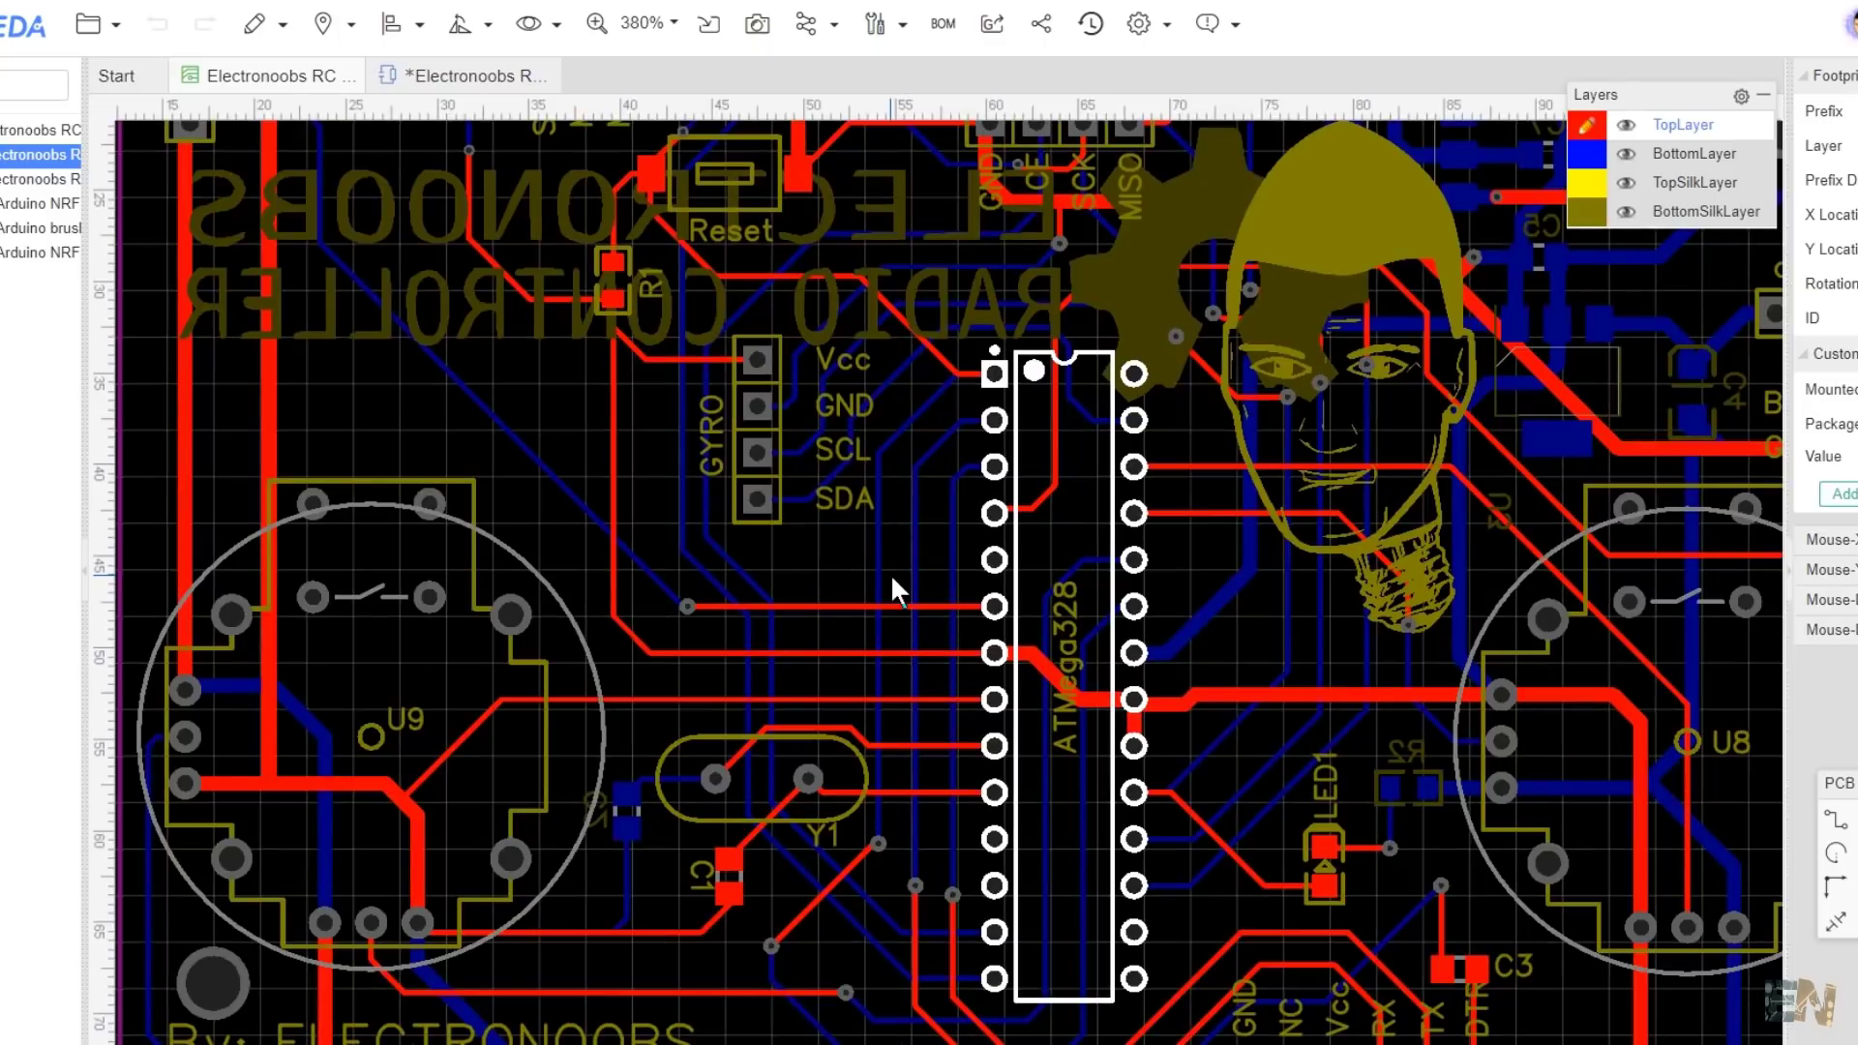
pyautogui.moveTo(890, 573); pyautogui.dragTo(797, 553, button='right')
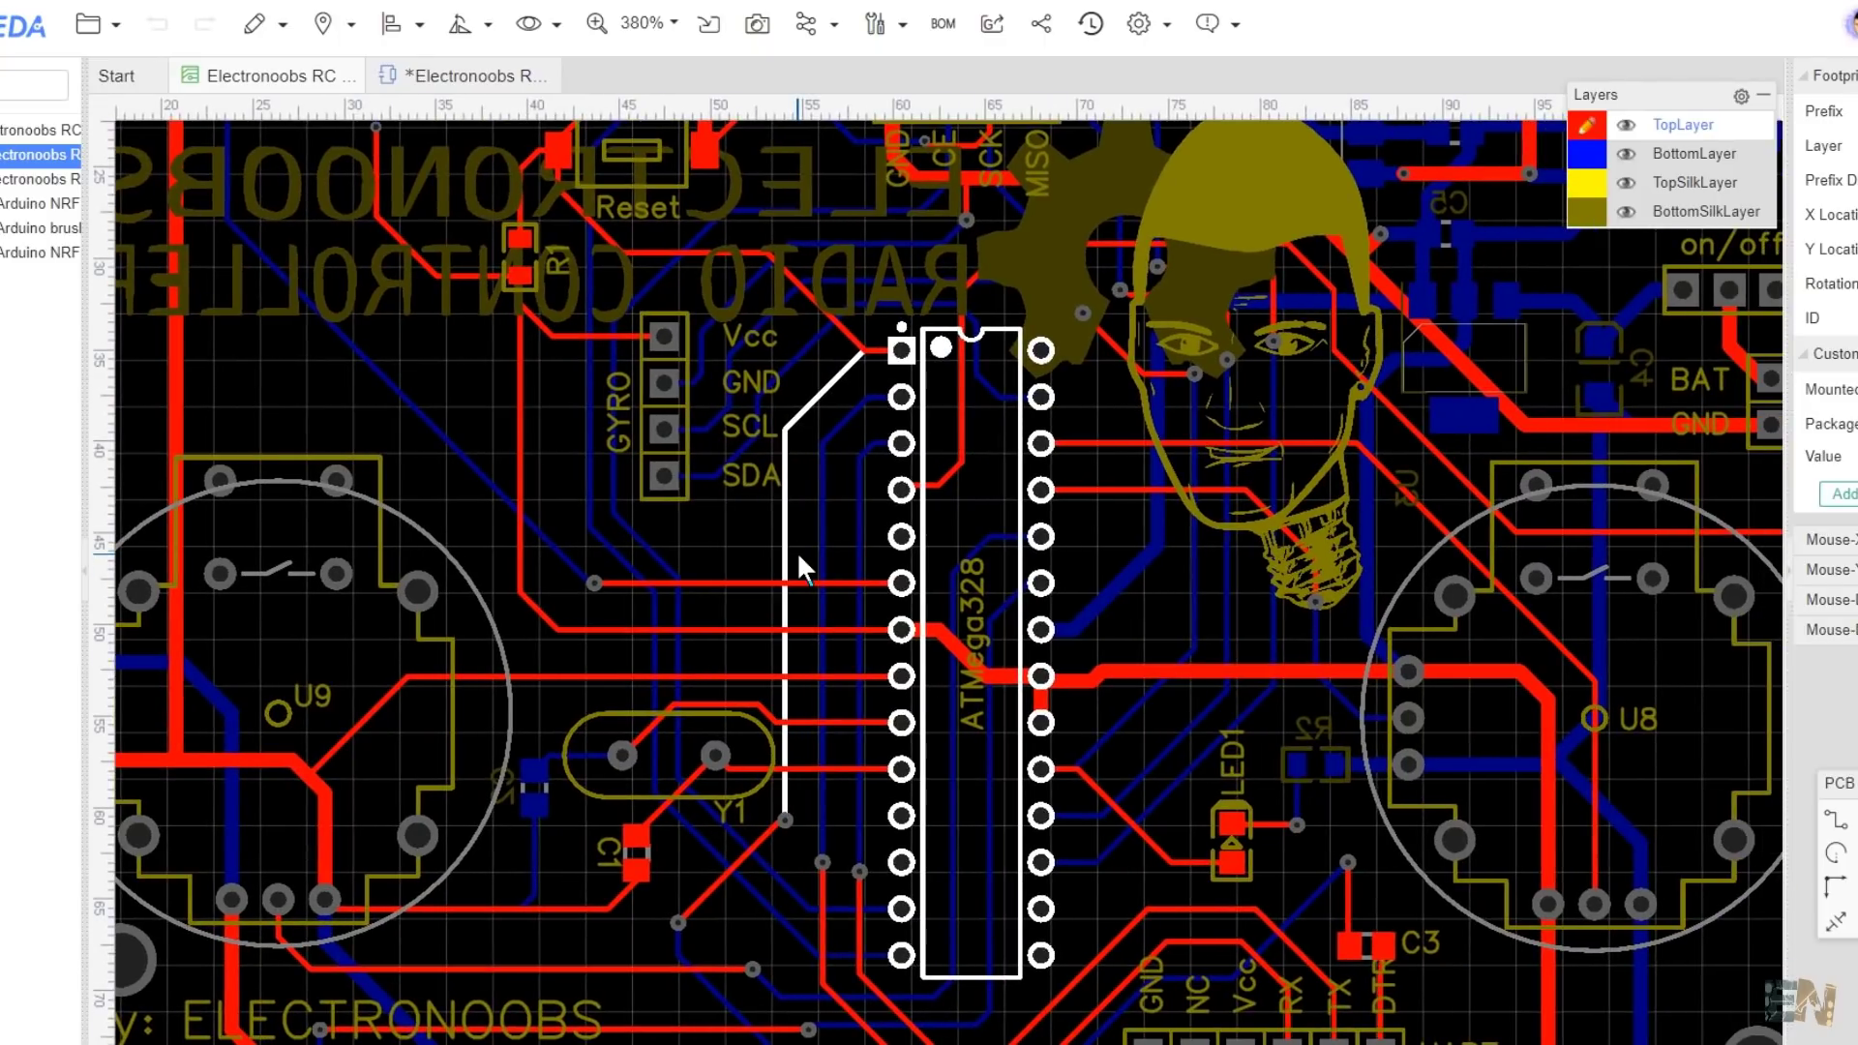
pyautogui.scroll(-2, 797, 549)
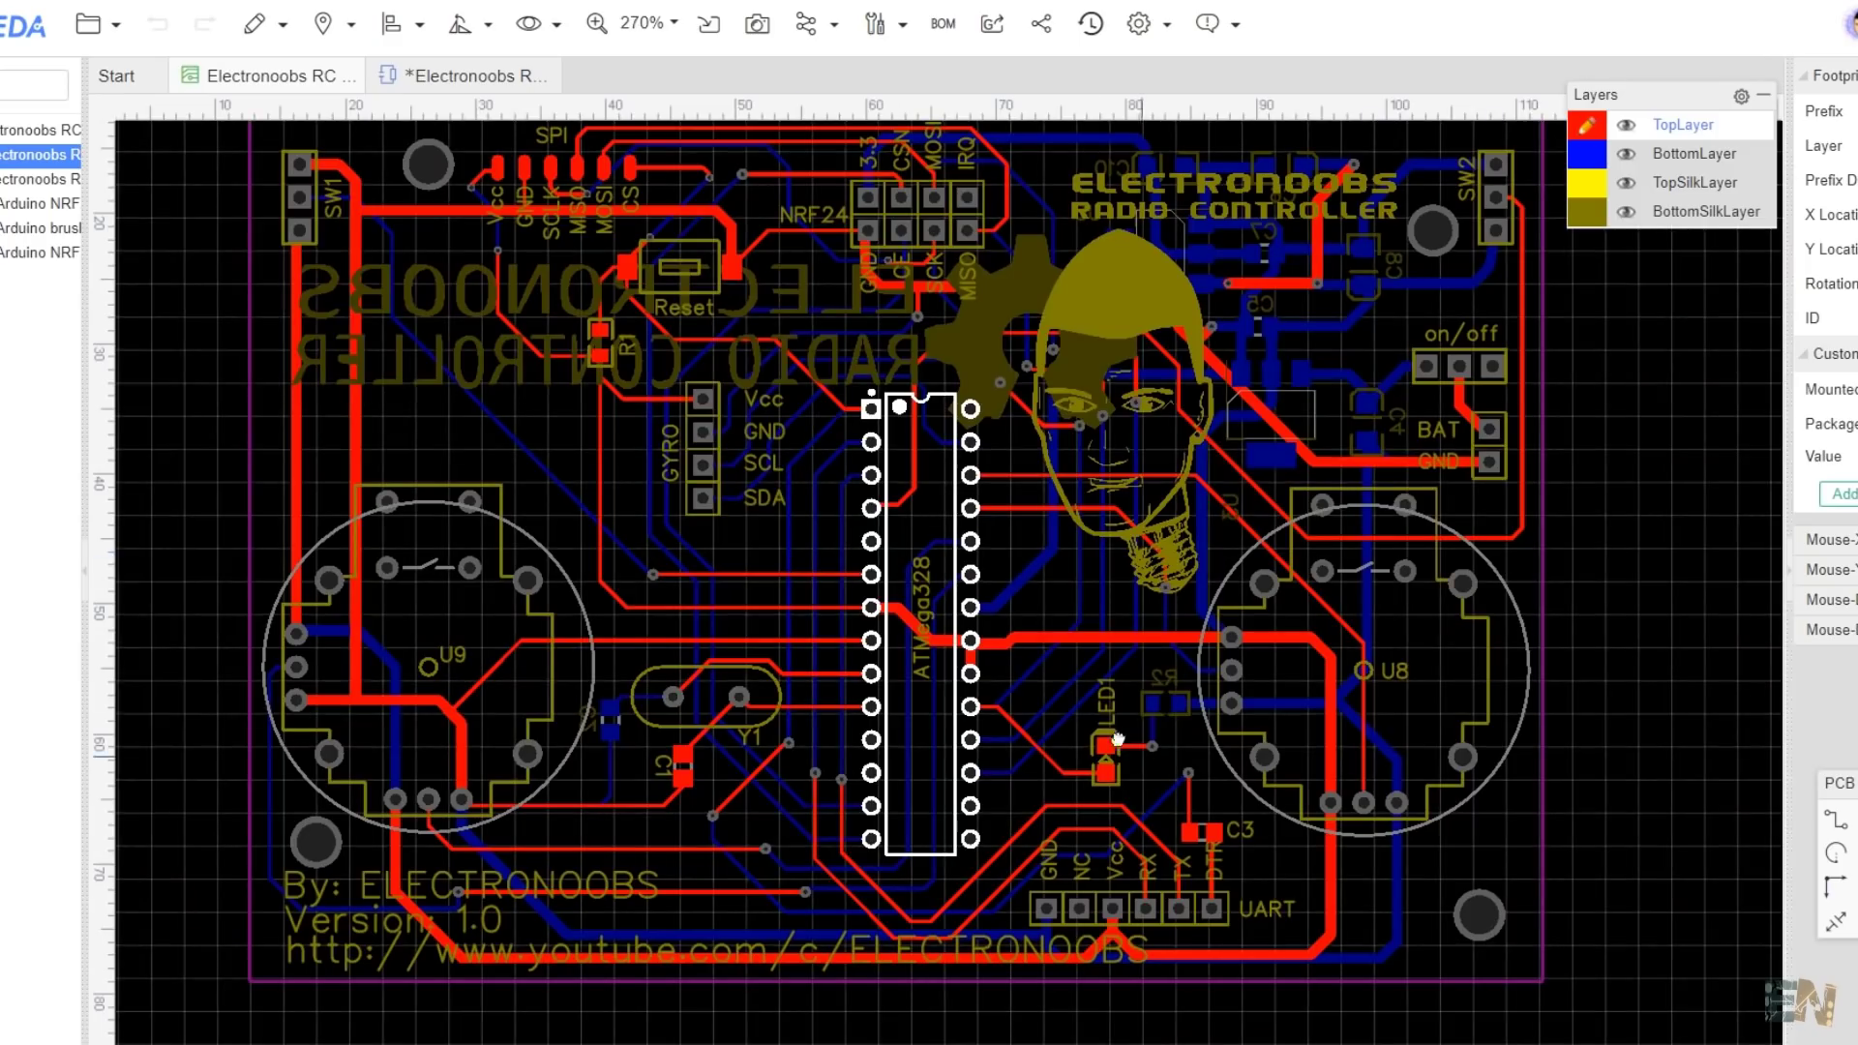
pyautogui.scroll(4, 882, 702)
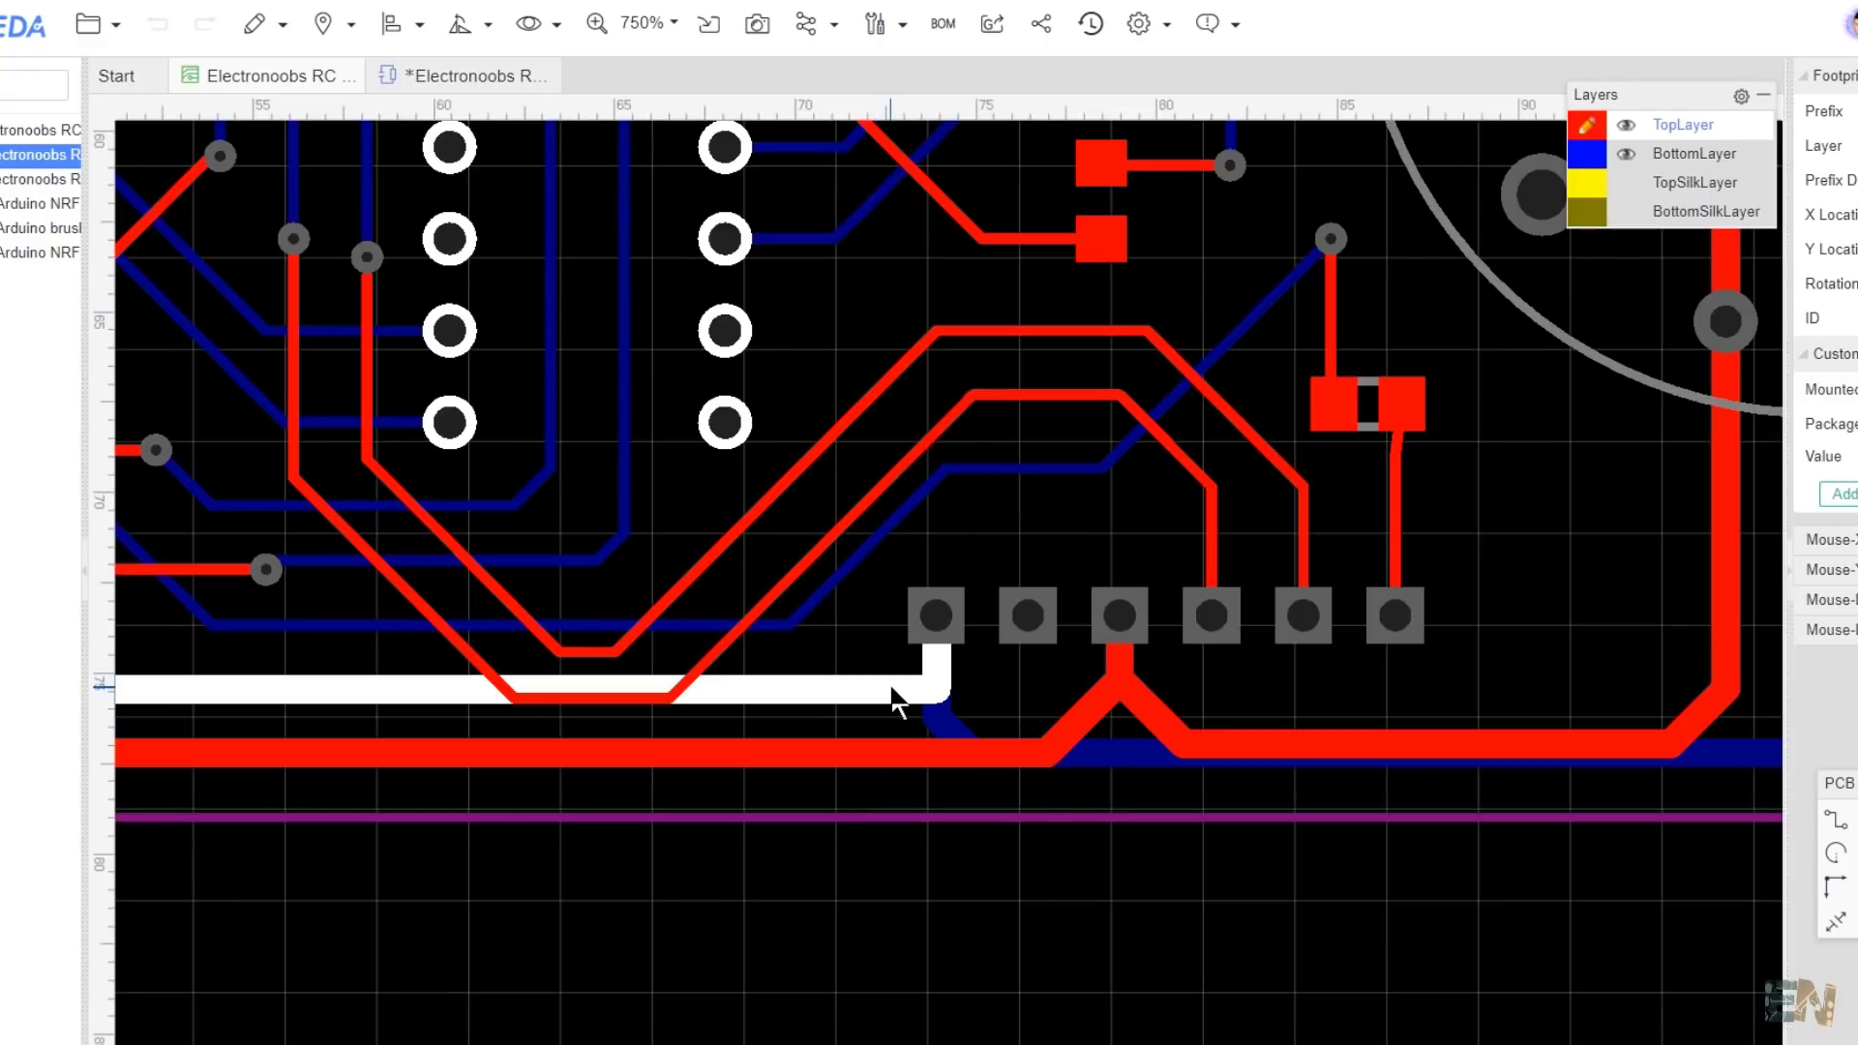
pyautogui.scroll(3, 718, 838)
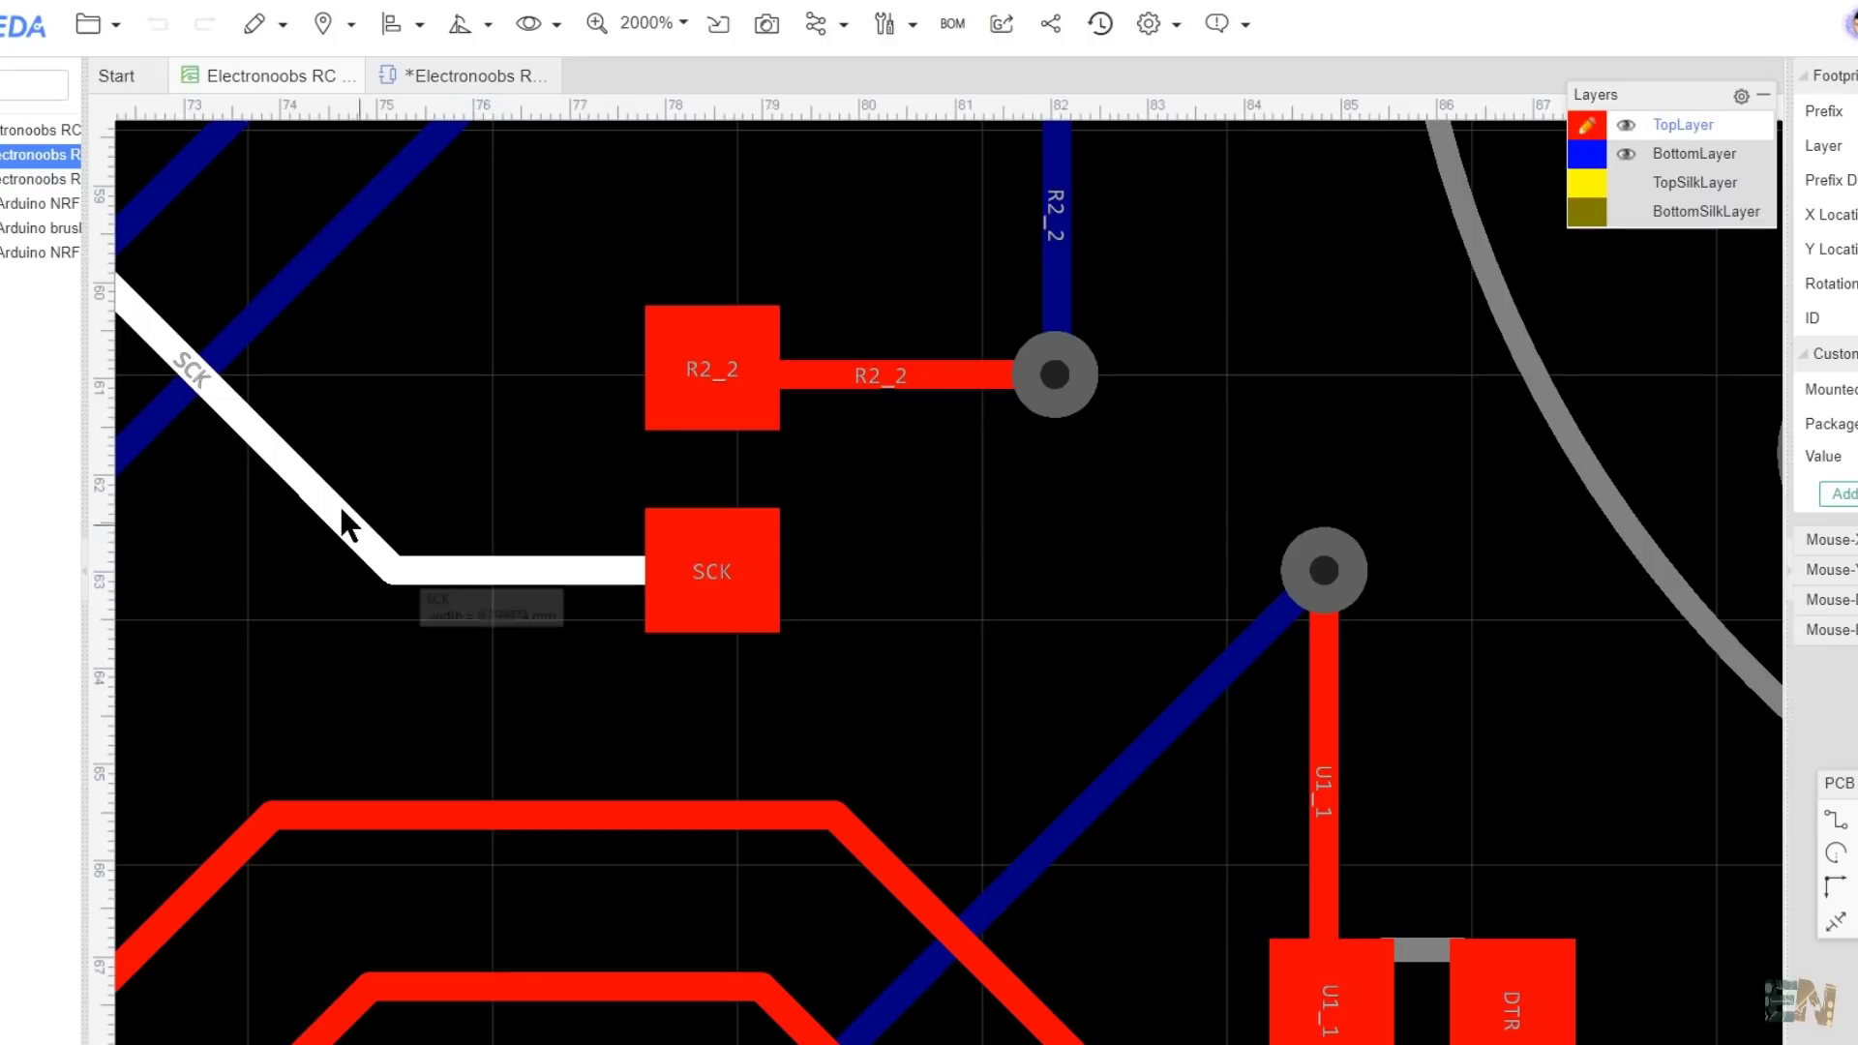
pyautogui.press('k')
# Step: Turn the silkscreen layers back on and finish the XOUT_R track at the U8 joystick pad
pyautogui.click(1627, 211)
pyautogui.scroll(4, 701, 541)
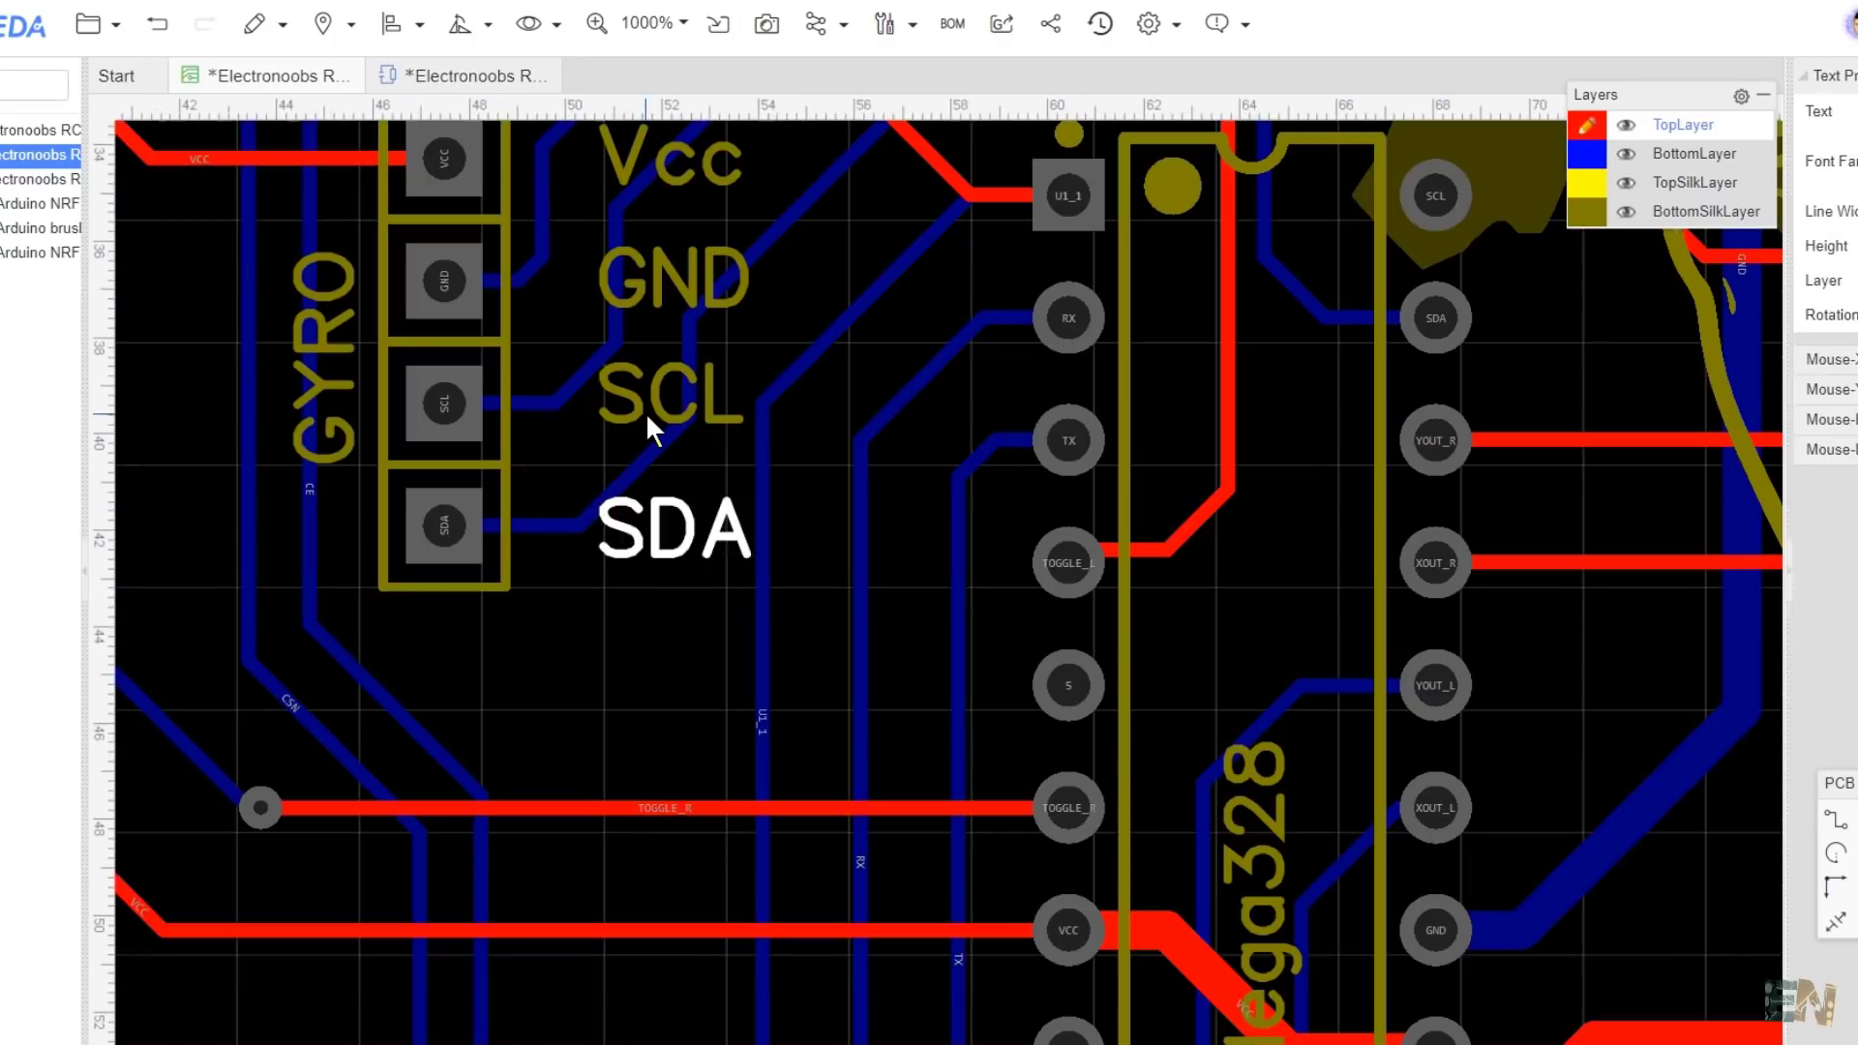
pyautogui.click(634, 412)
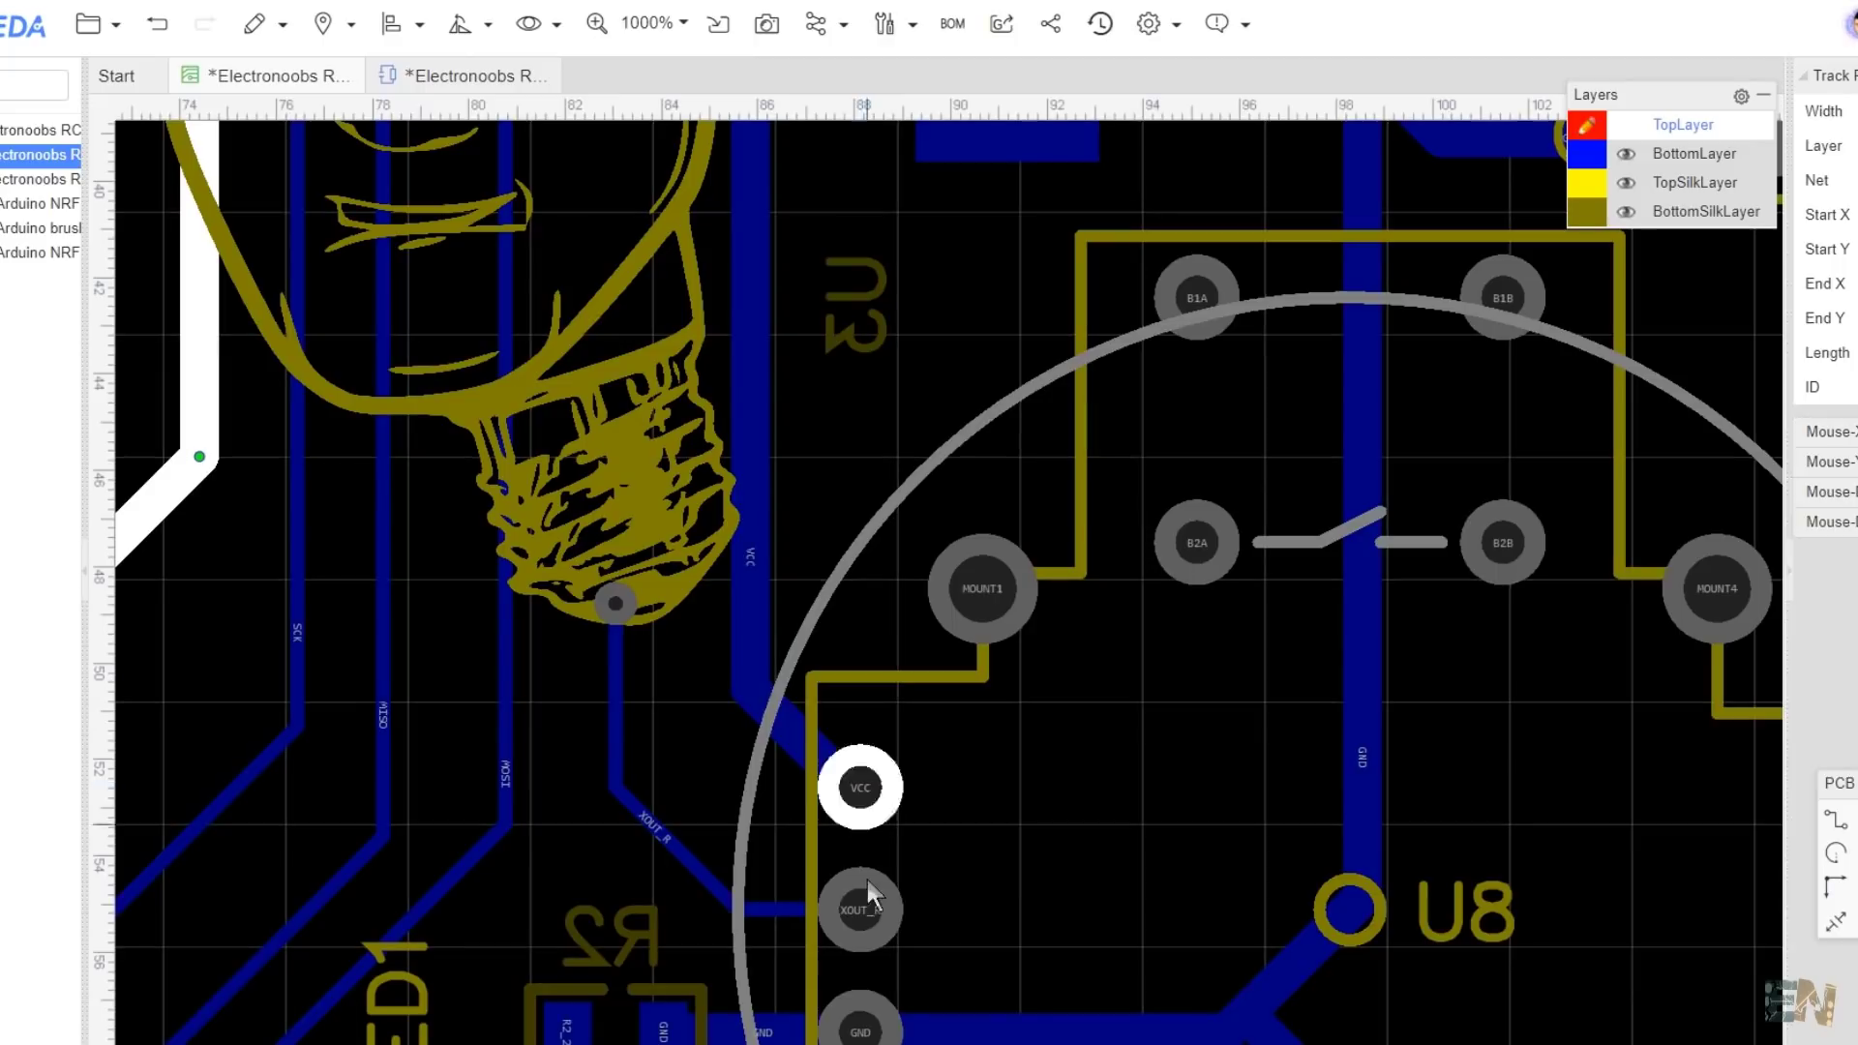
pyautogui.click(801, 909)
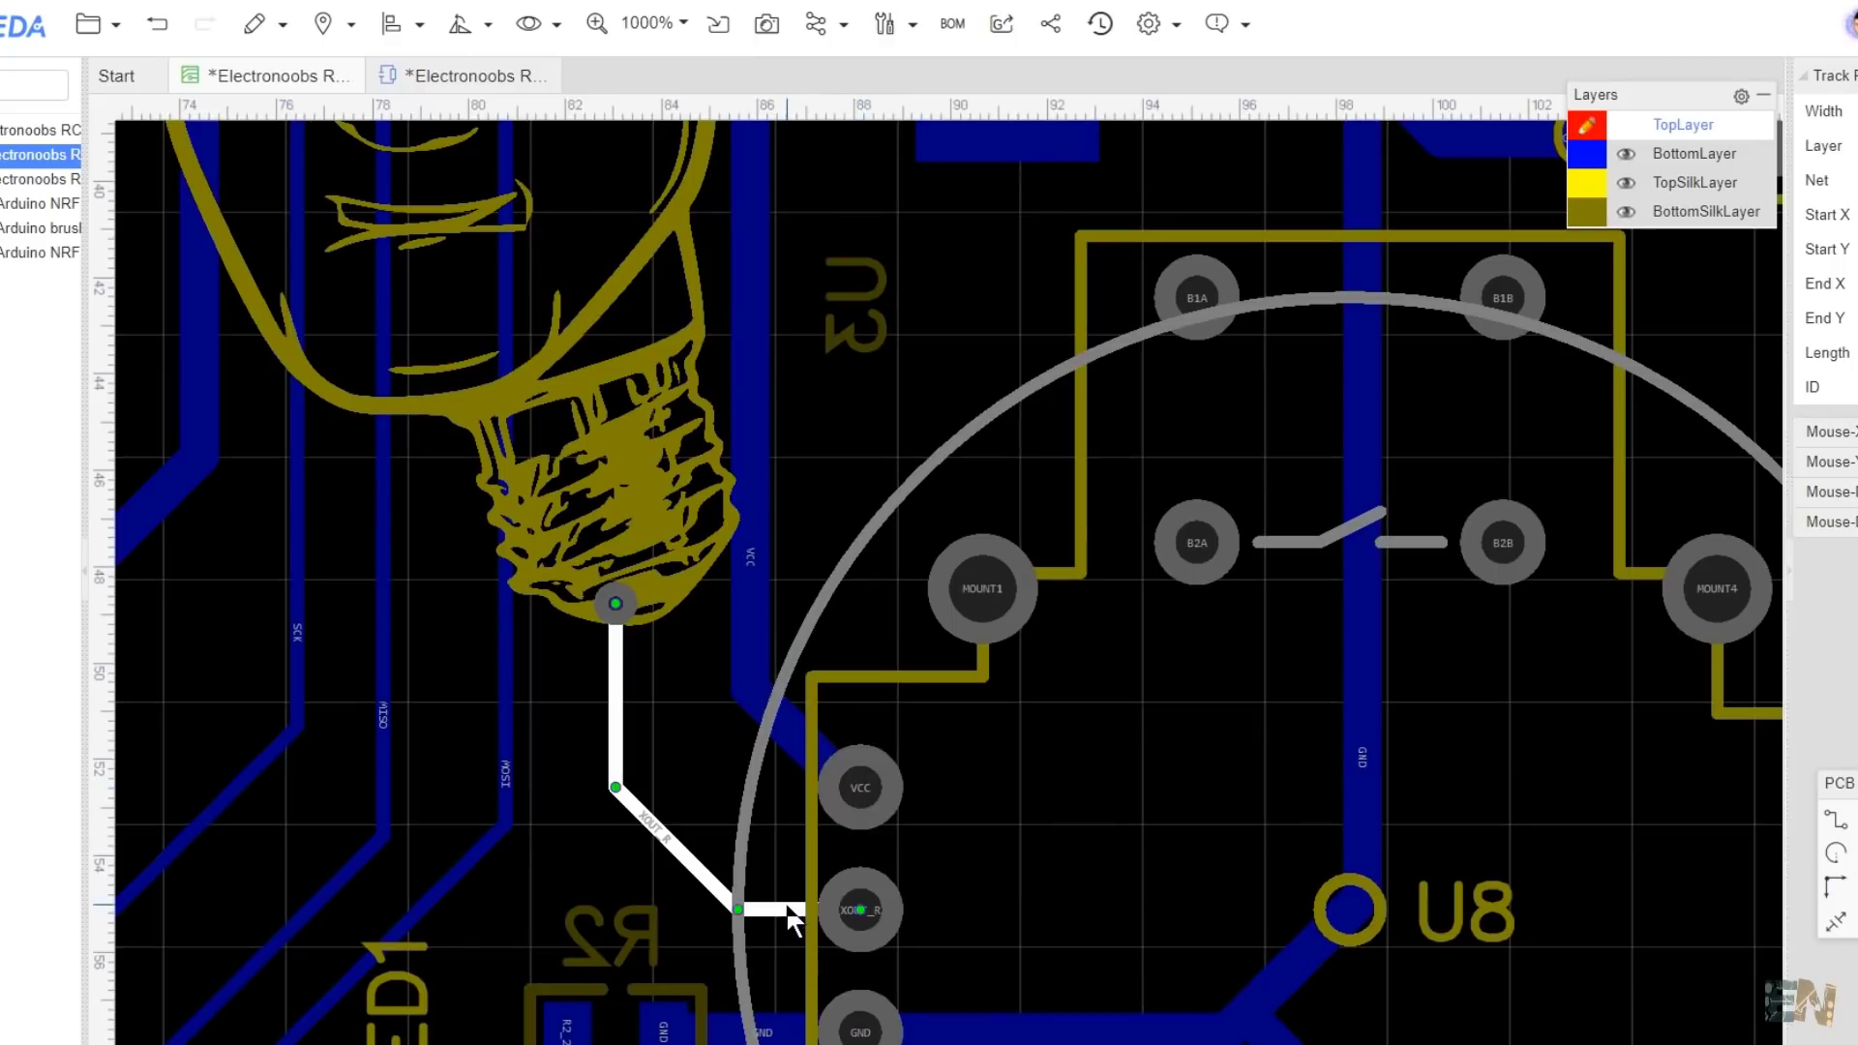
pyautogui.scroll(2, 983, 945)
pyautogui.moveTo(1009, 789); pyautogui.dragTo(1100, 730, button='right')
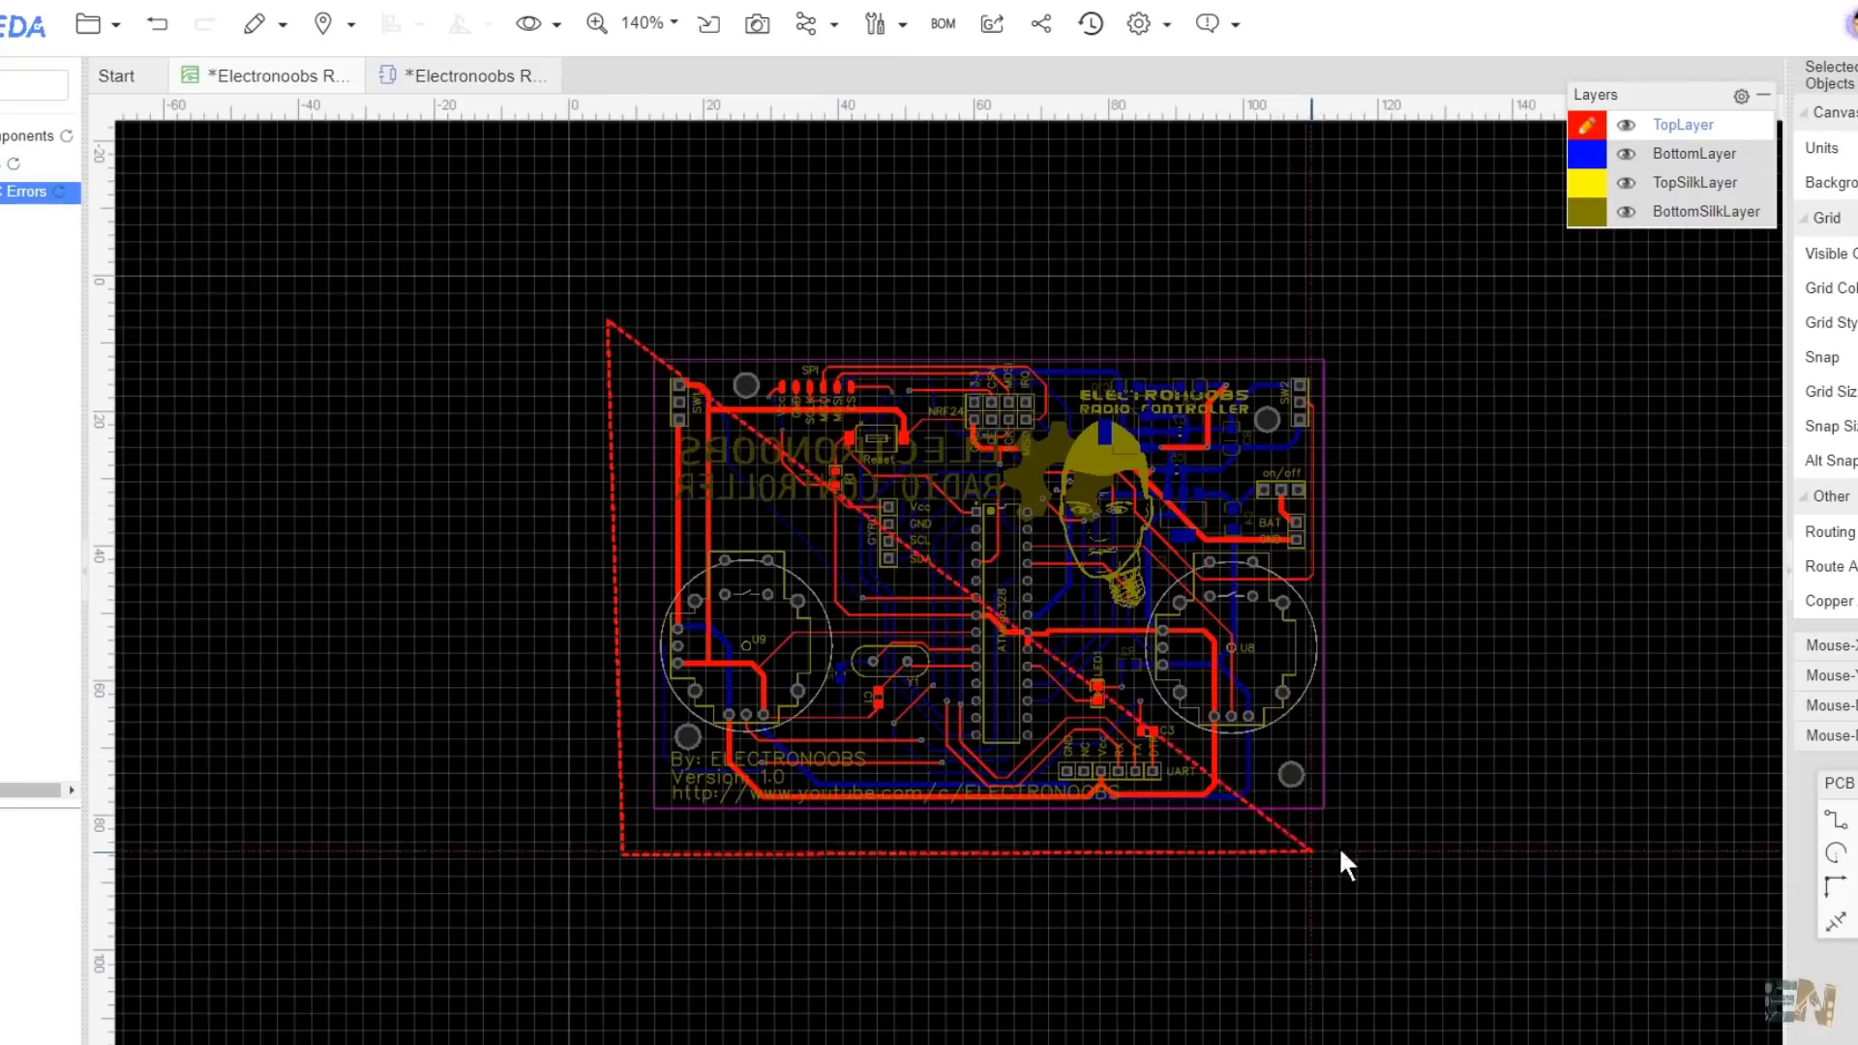
# Step: Draw a copper area around the board outline, adjust its corner, and save with Ctrl+S
pyautogui.moveTo(1399, 623); pyautogui.dragTo(1369, 331)
pyautogui.moveTo(1294, 850); pyautogui.dragTo(1374, 822)
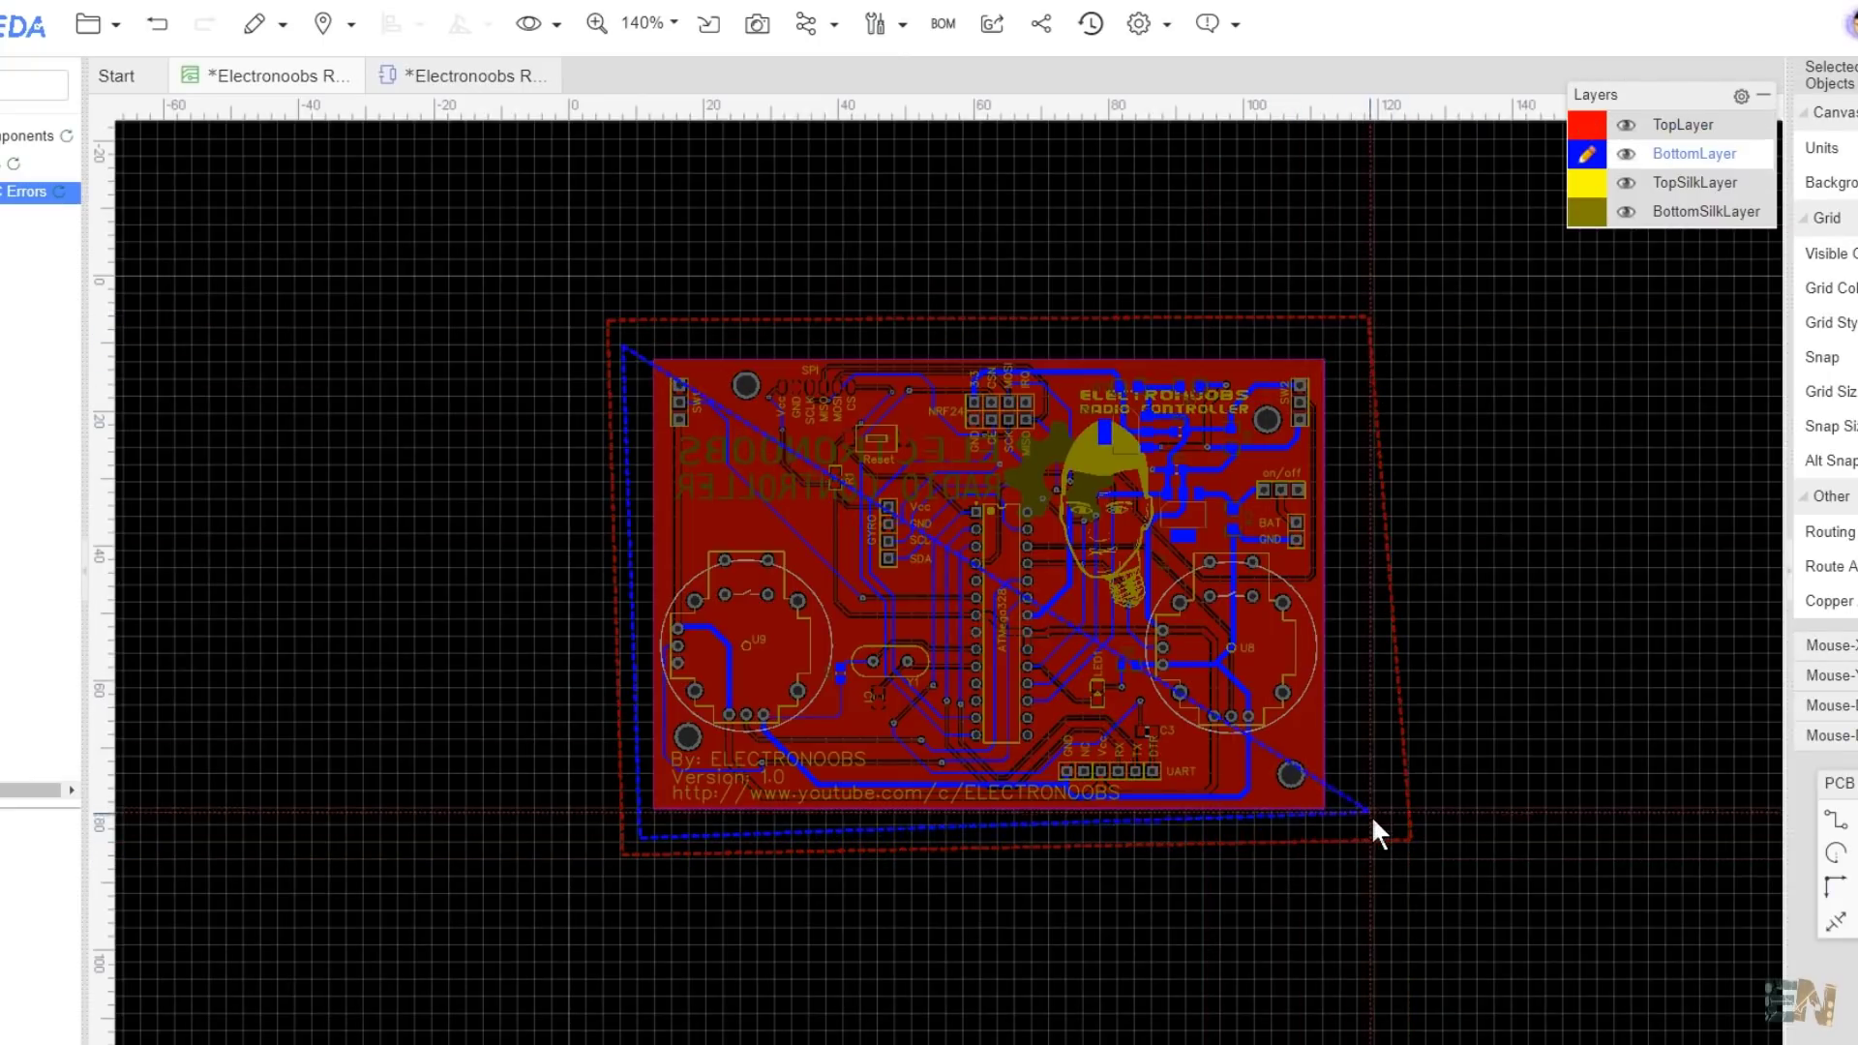
pyautogui.scroll(3, 1026, 310)
pyautogui.press('t')
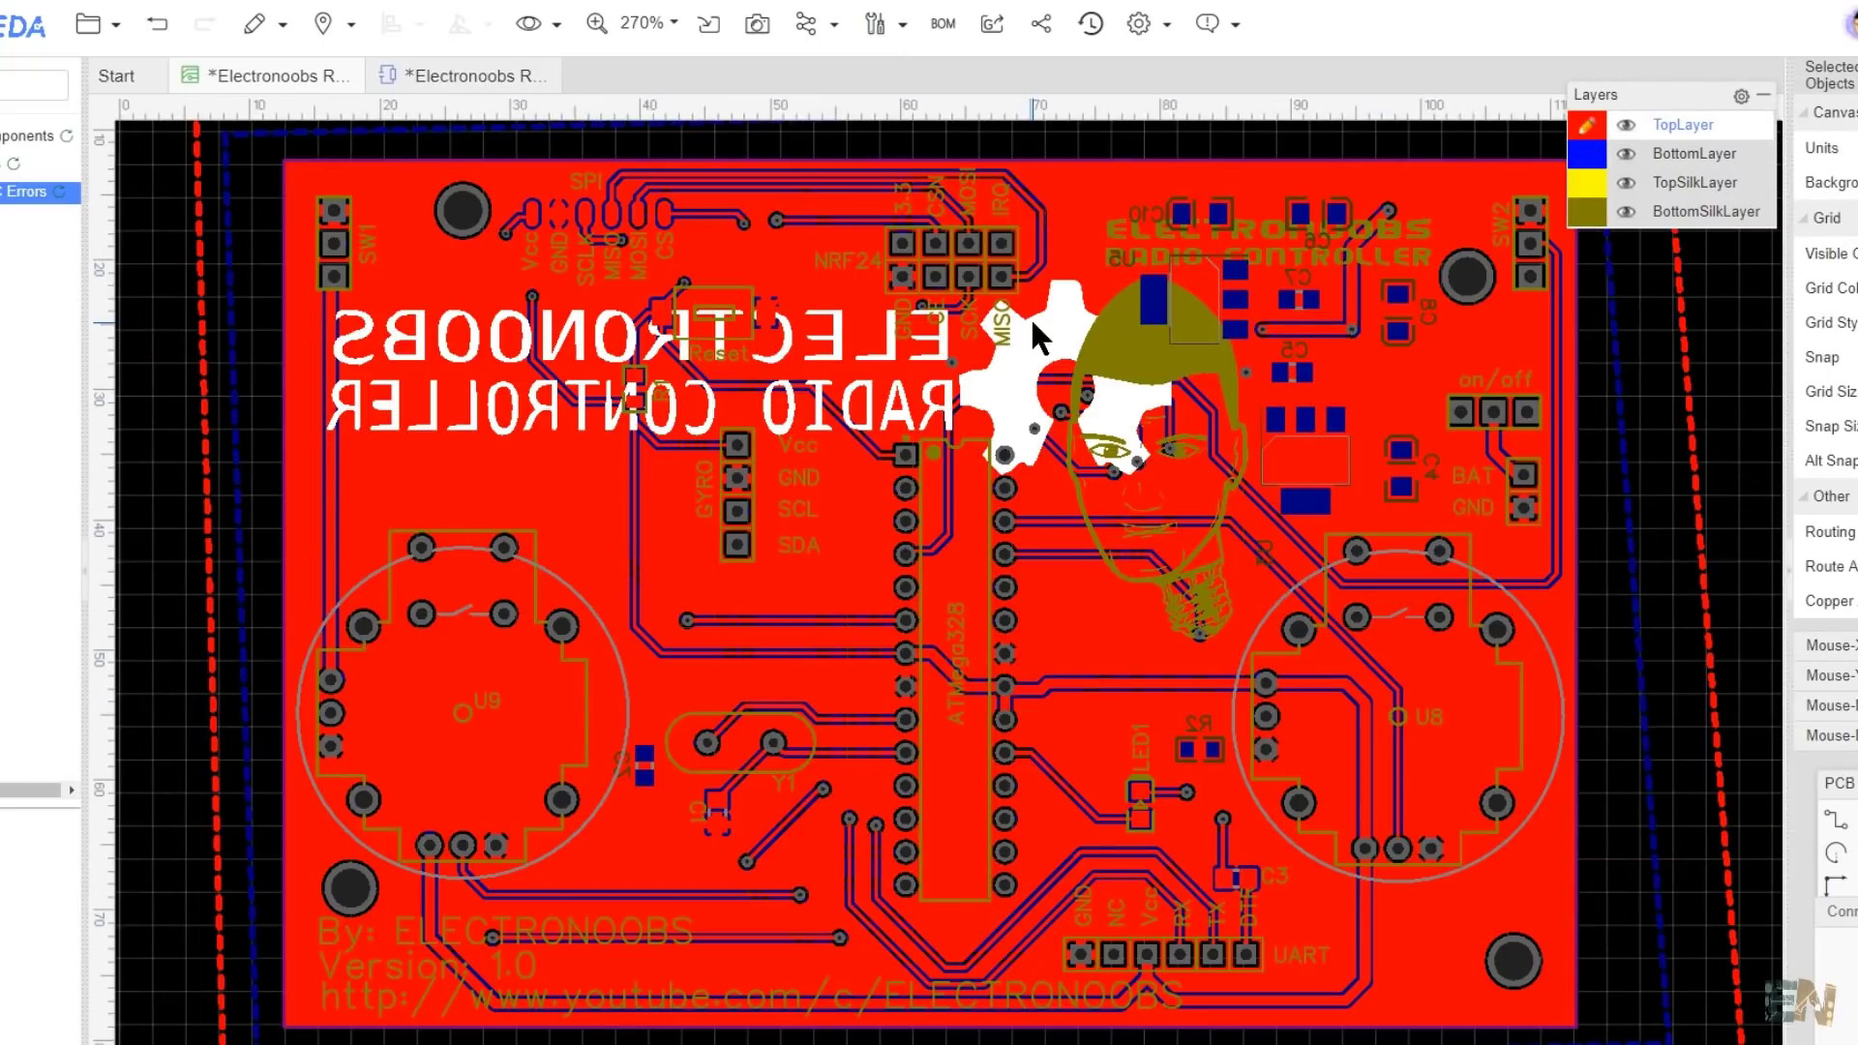
pyautogui.hotkey('ctrl', 's')
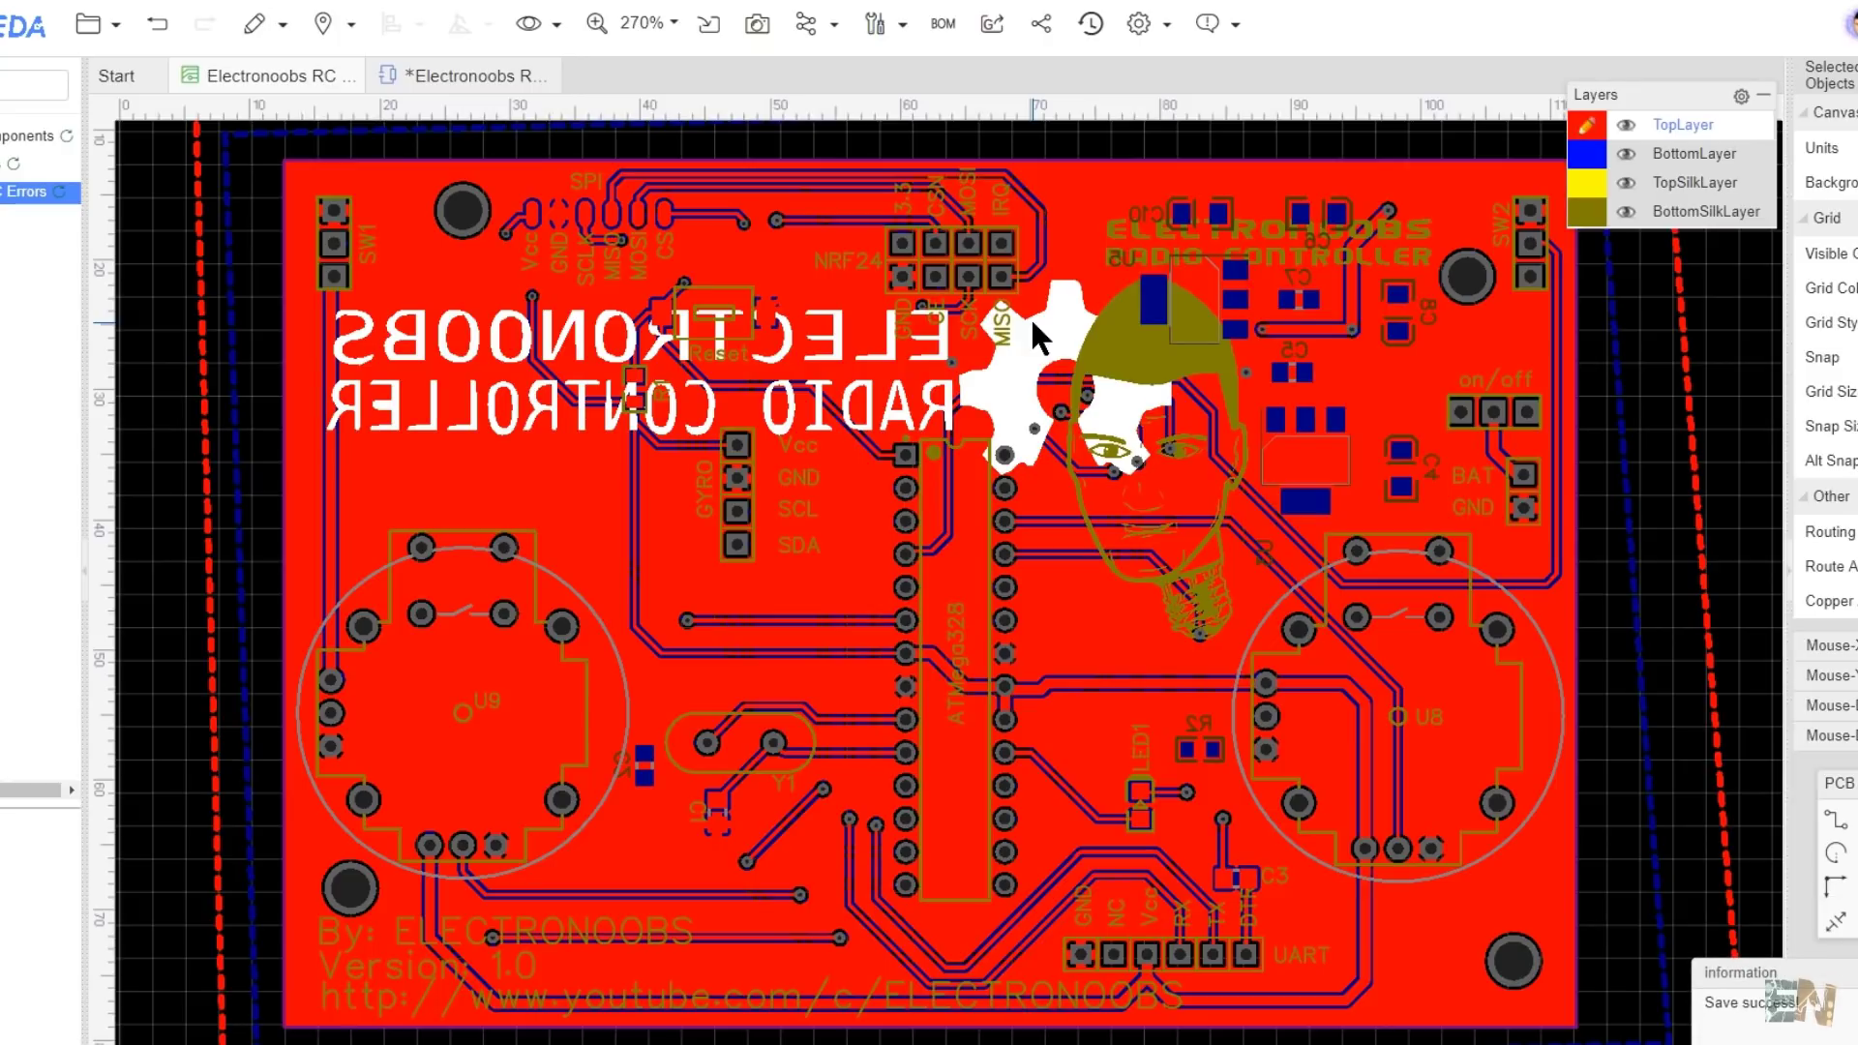
# Step: Generate the Gerber files and download the Gerber_Electronoobs RC controller zip
pyautogui.click(997, 24)
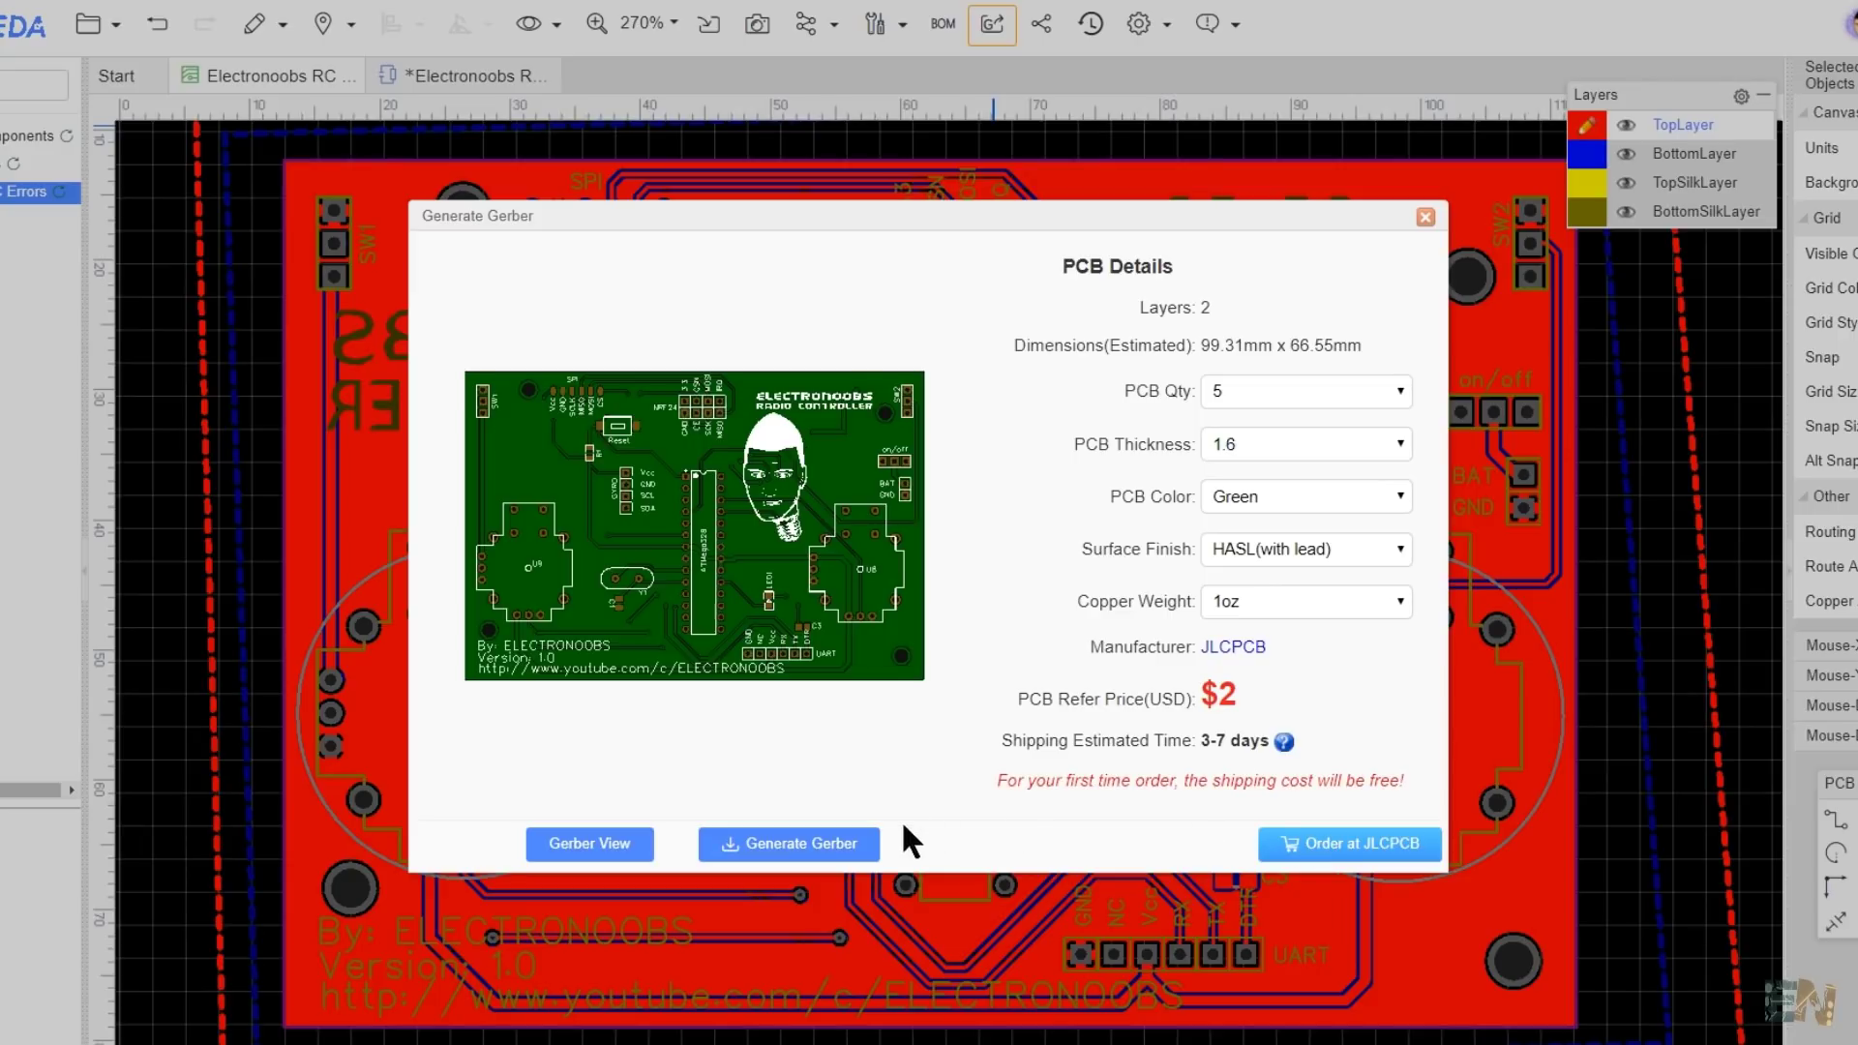
pyautogui.click(829, 850)
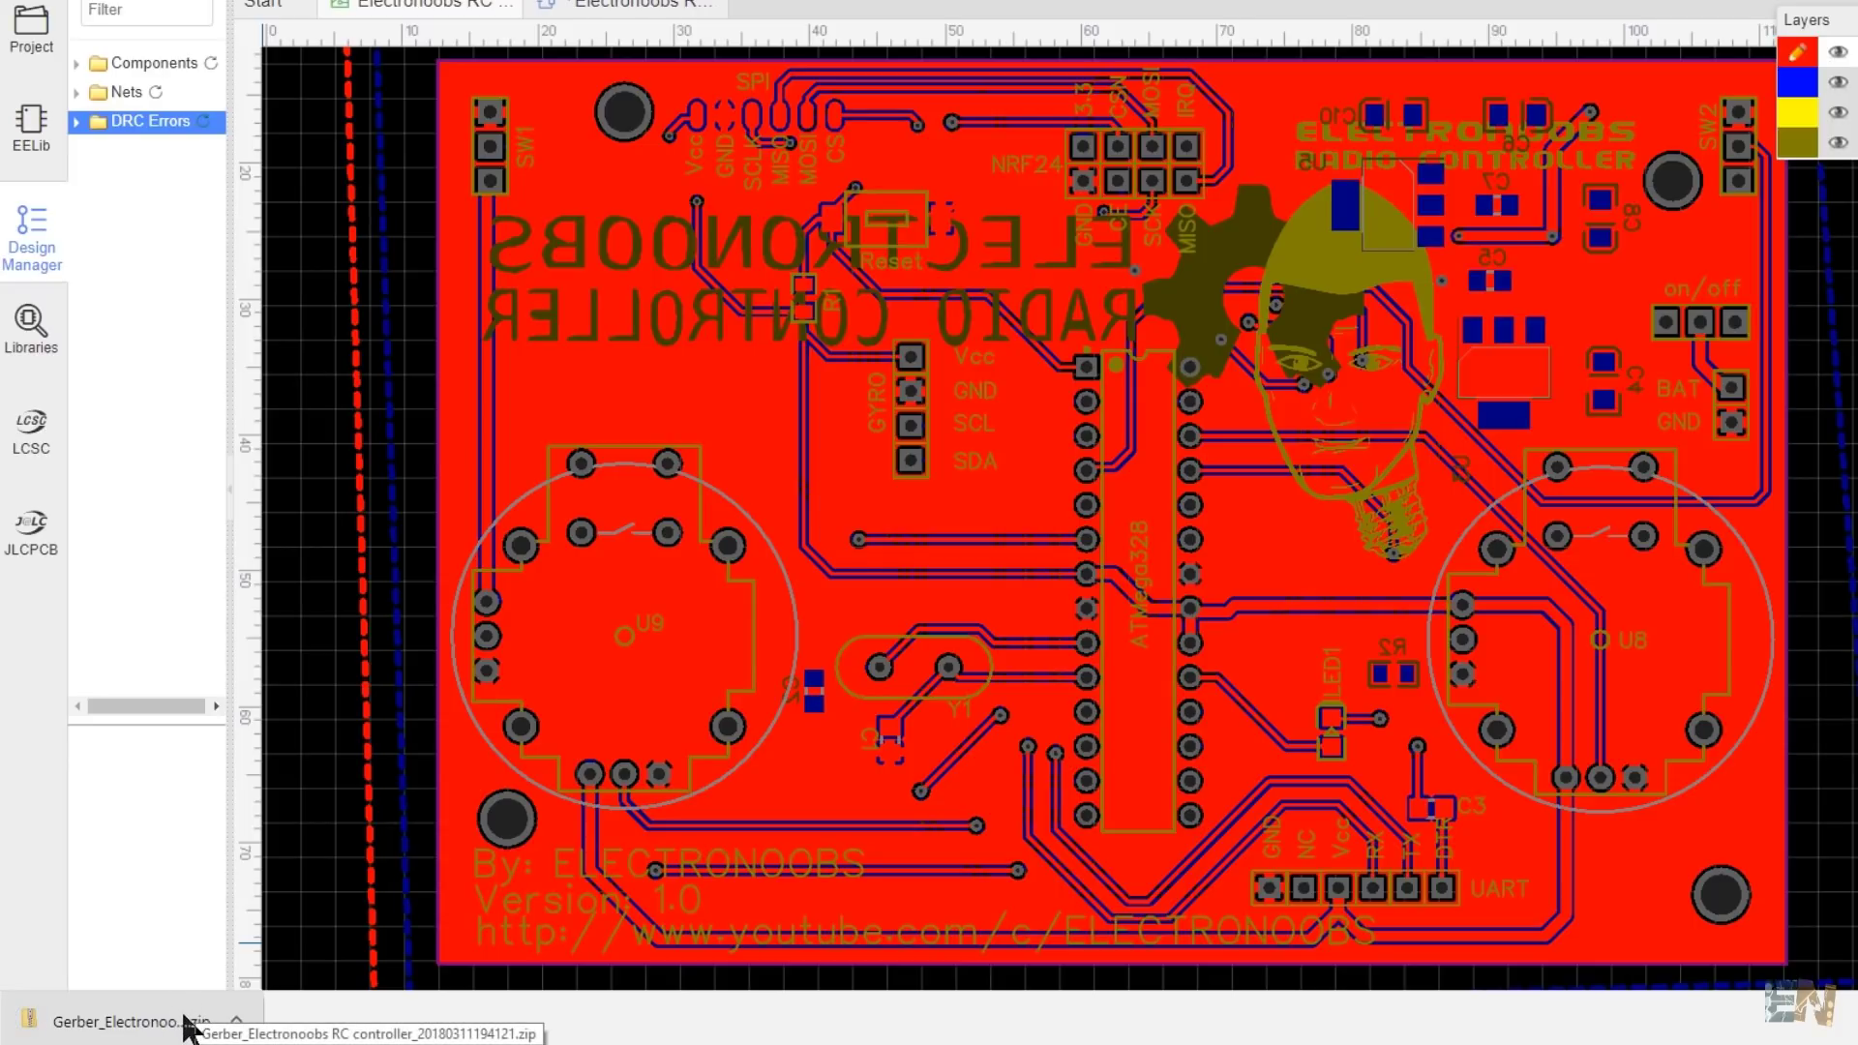
# Step: Open the downloaded Gerber zip and pick out the outline, copper and silkscreen layer files
pyautogui.click(189, 1024)
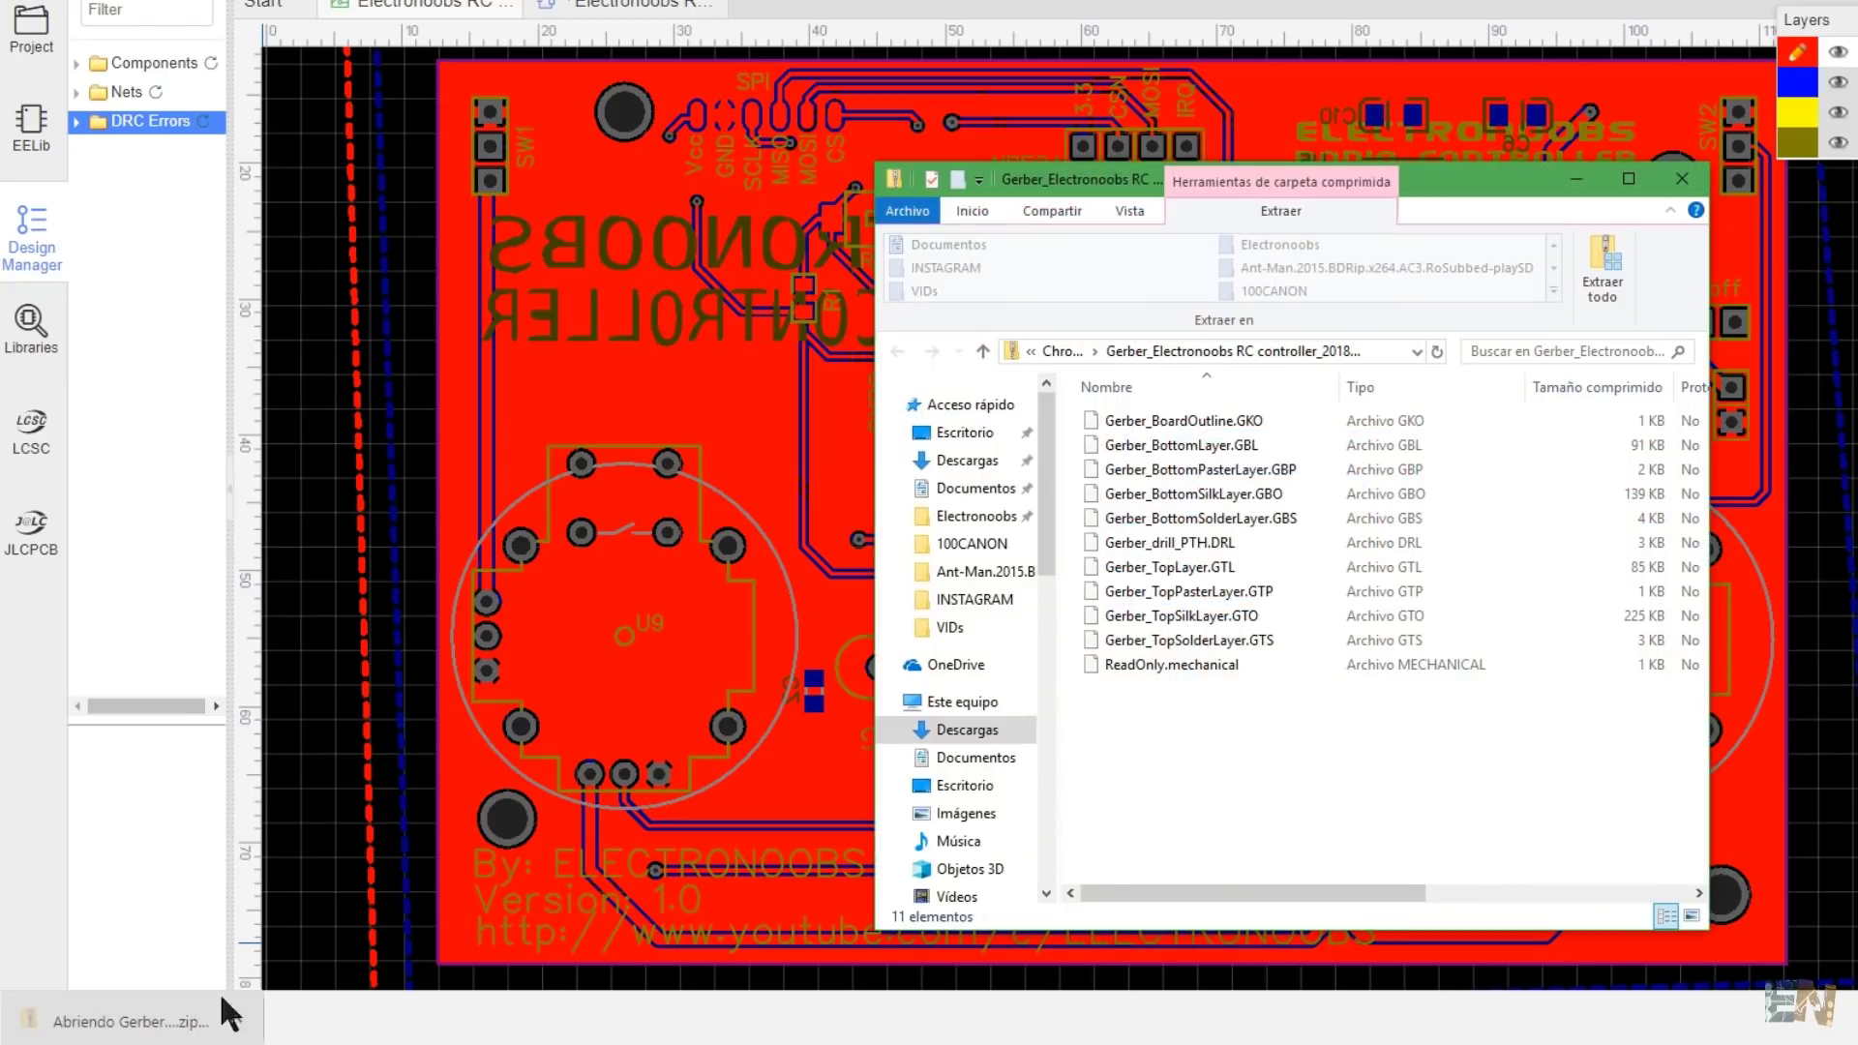
pyautogui.moveTo(1118, 191); pyautogui.dragTo(1065, 155)
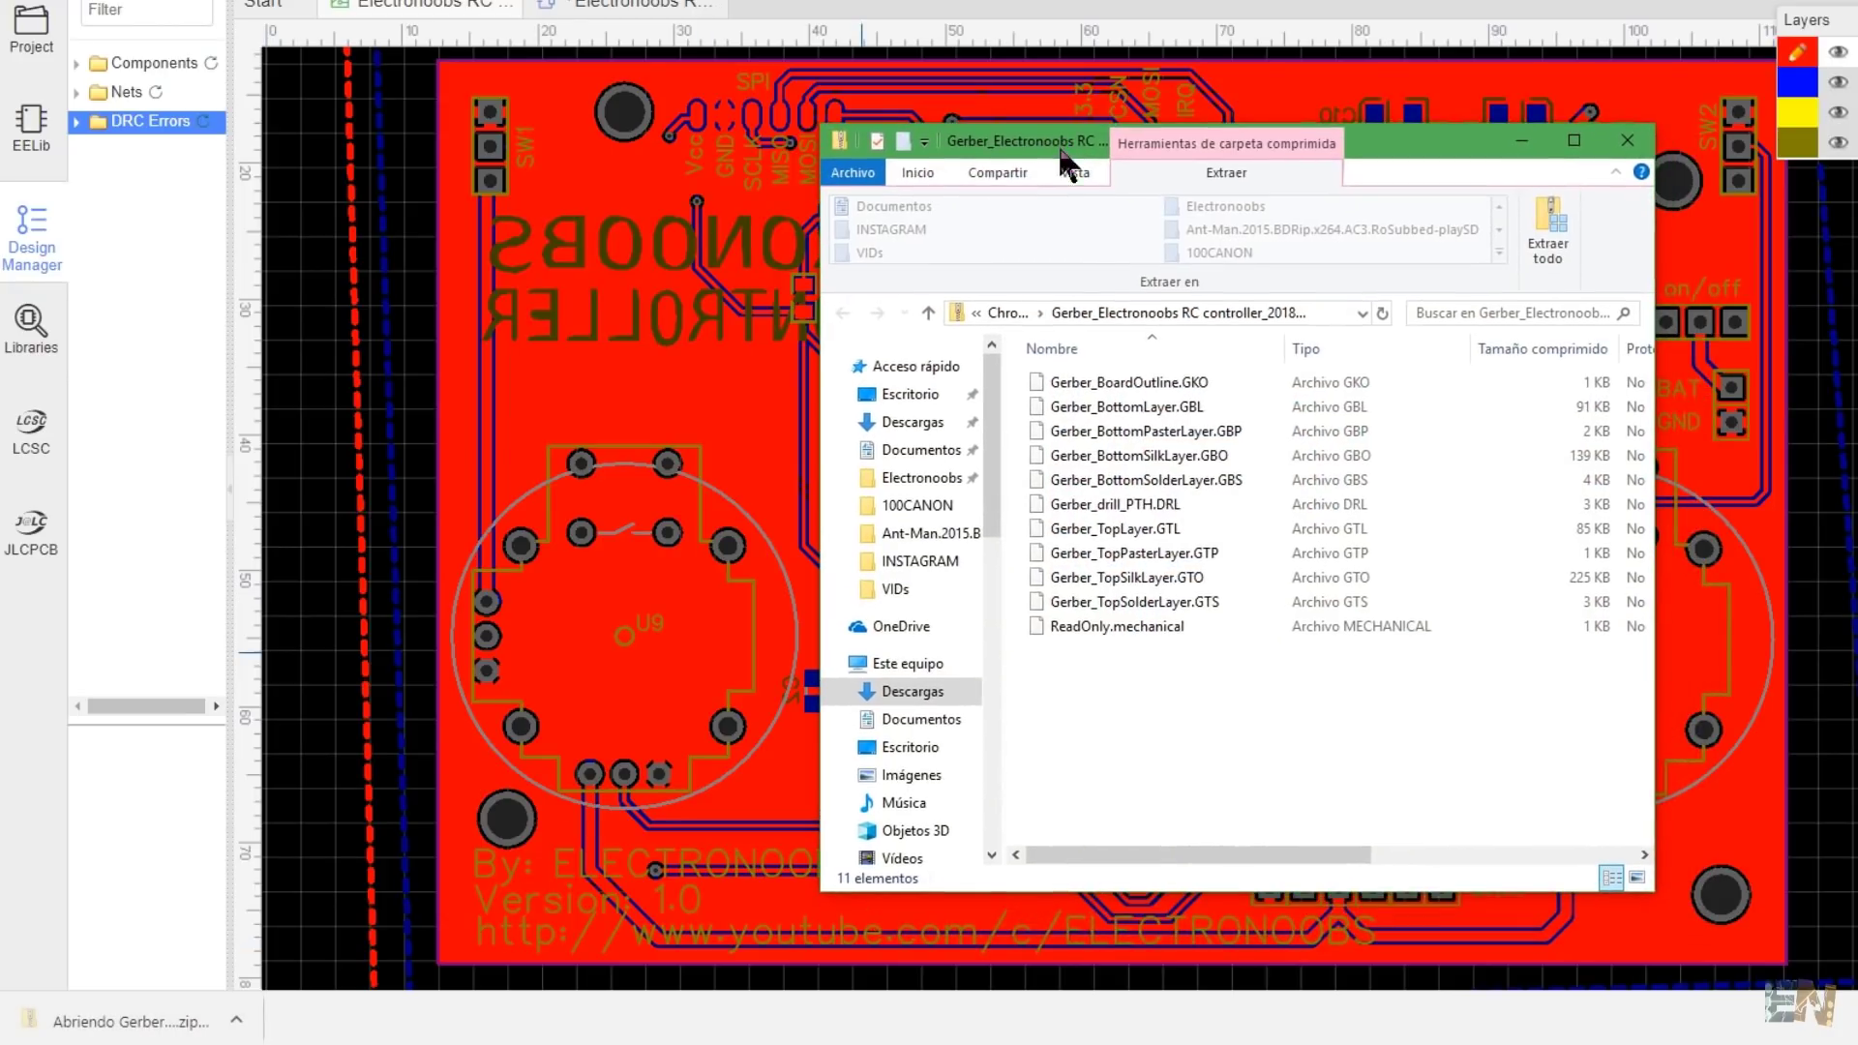
pyautogui.click(1114, 381)
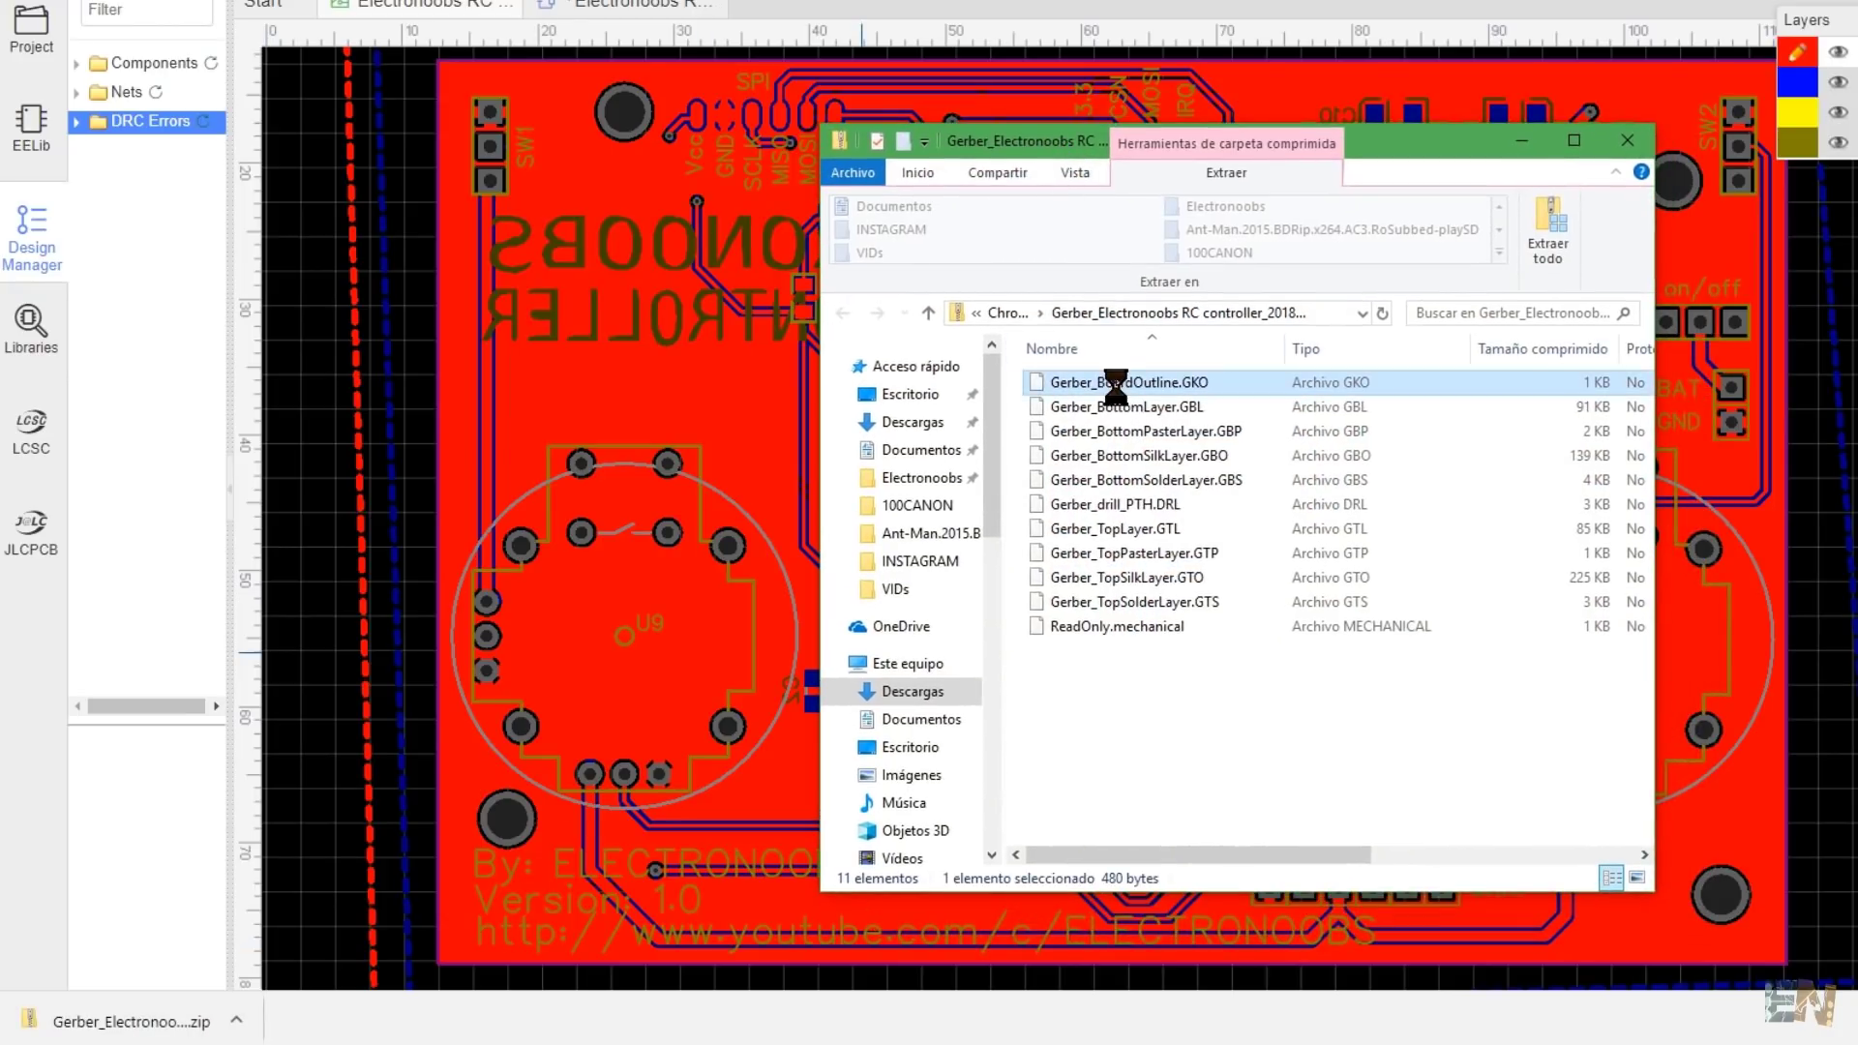
pyautogui.click(1128, 407)
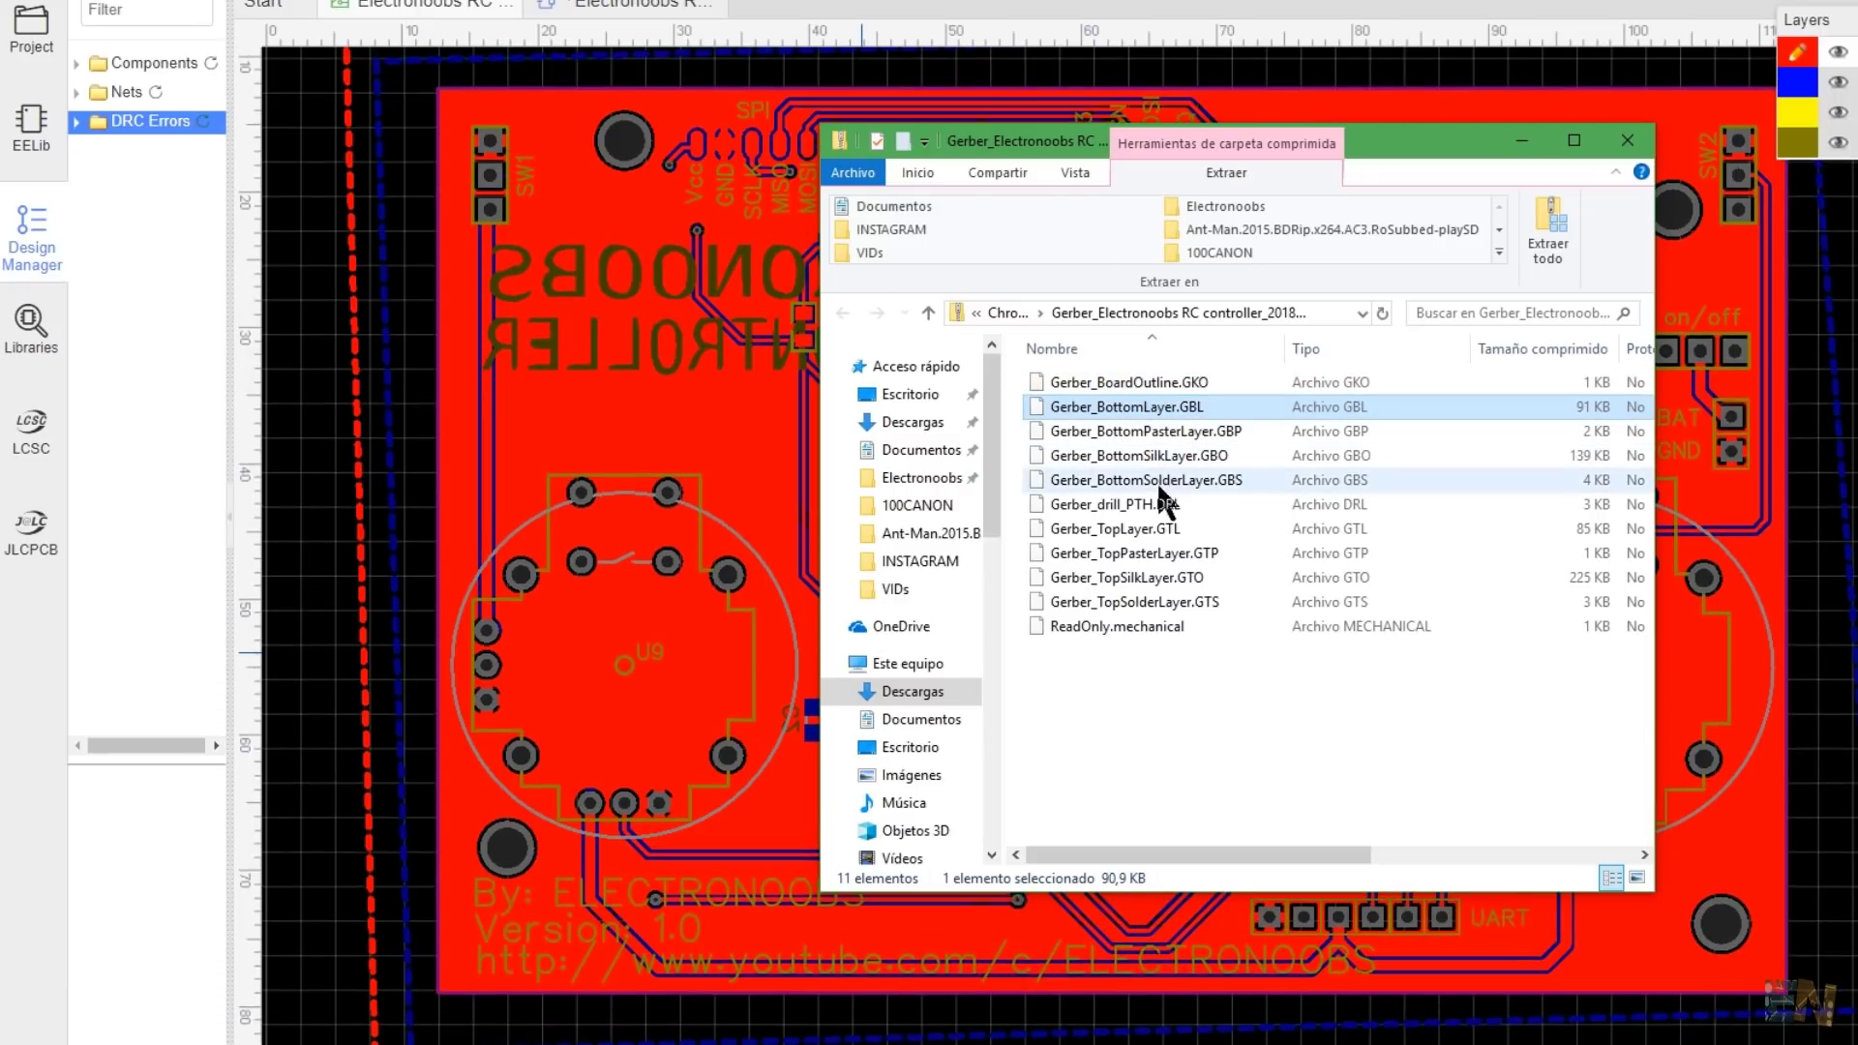
pyautogui.click(1151, 528)
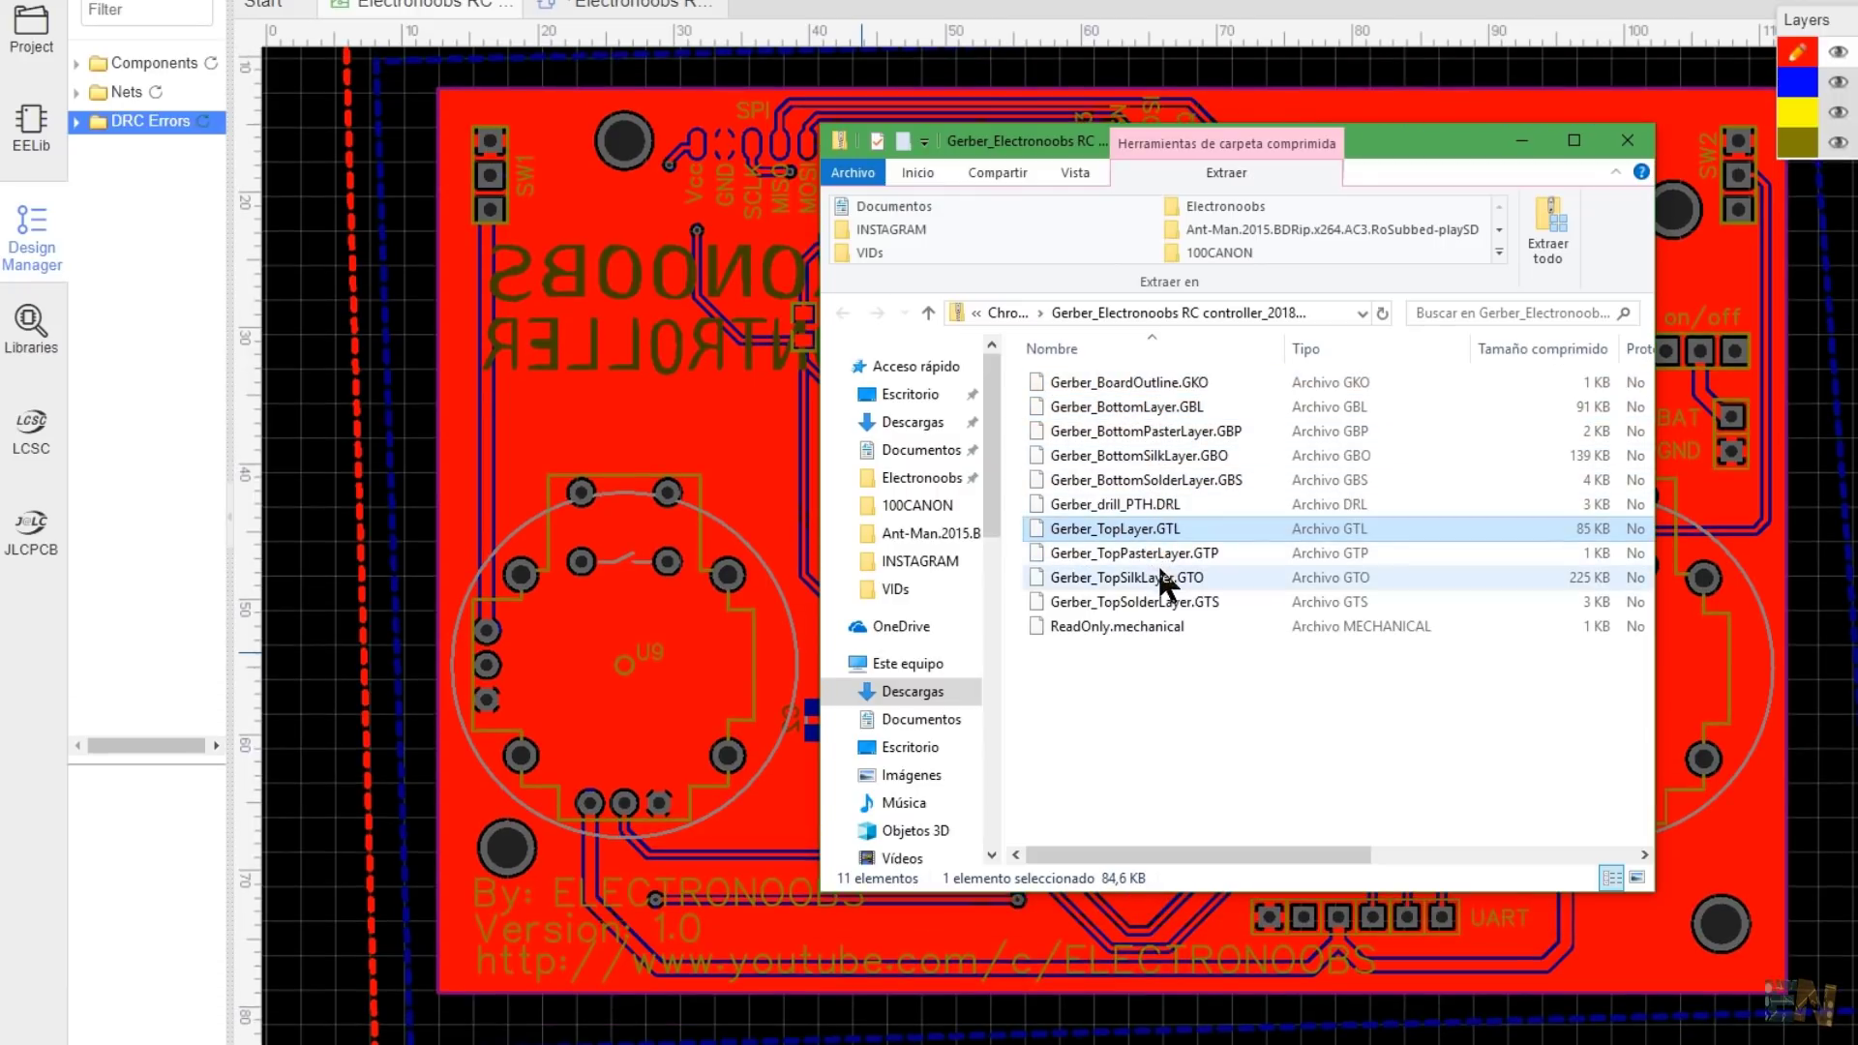
pyautogui.click(1159, 577)
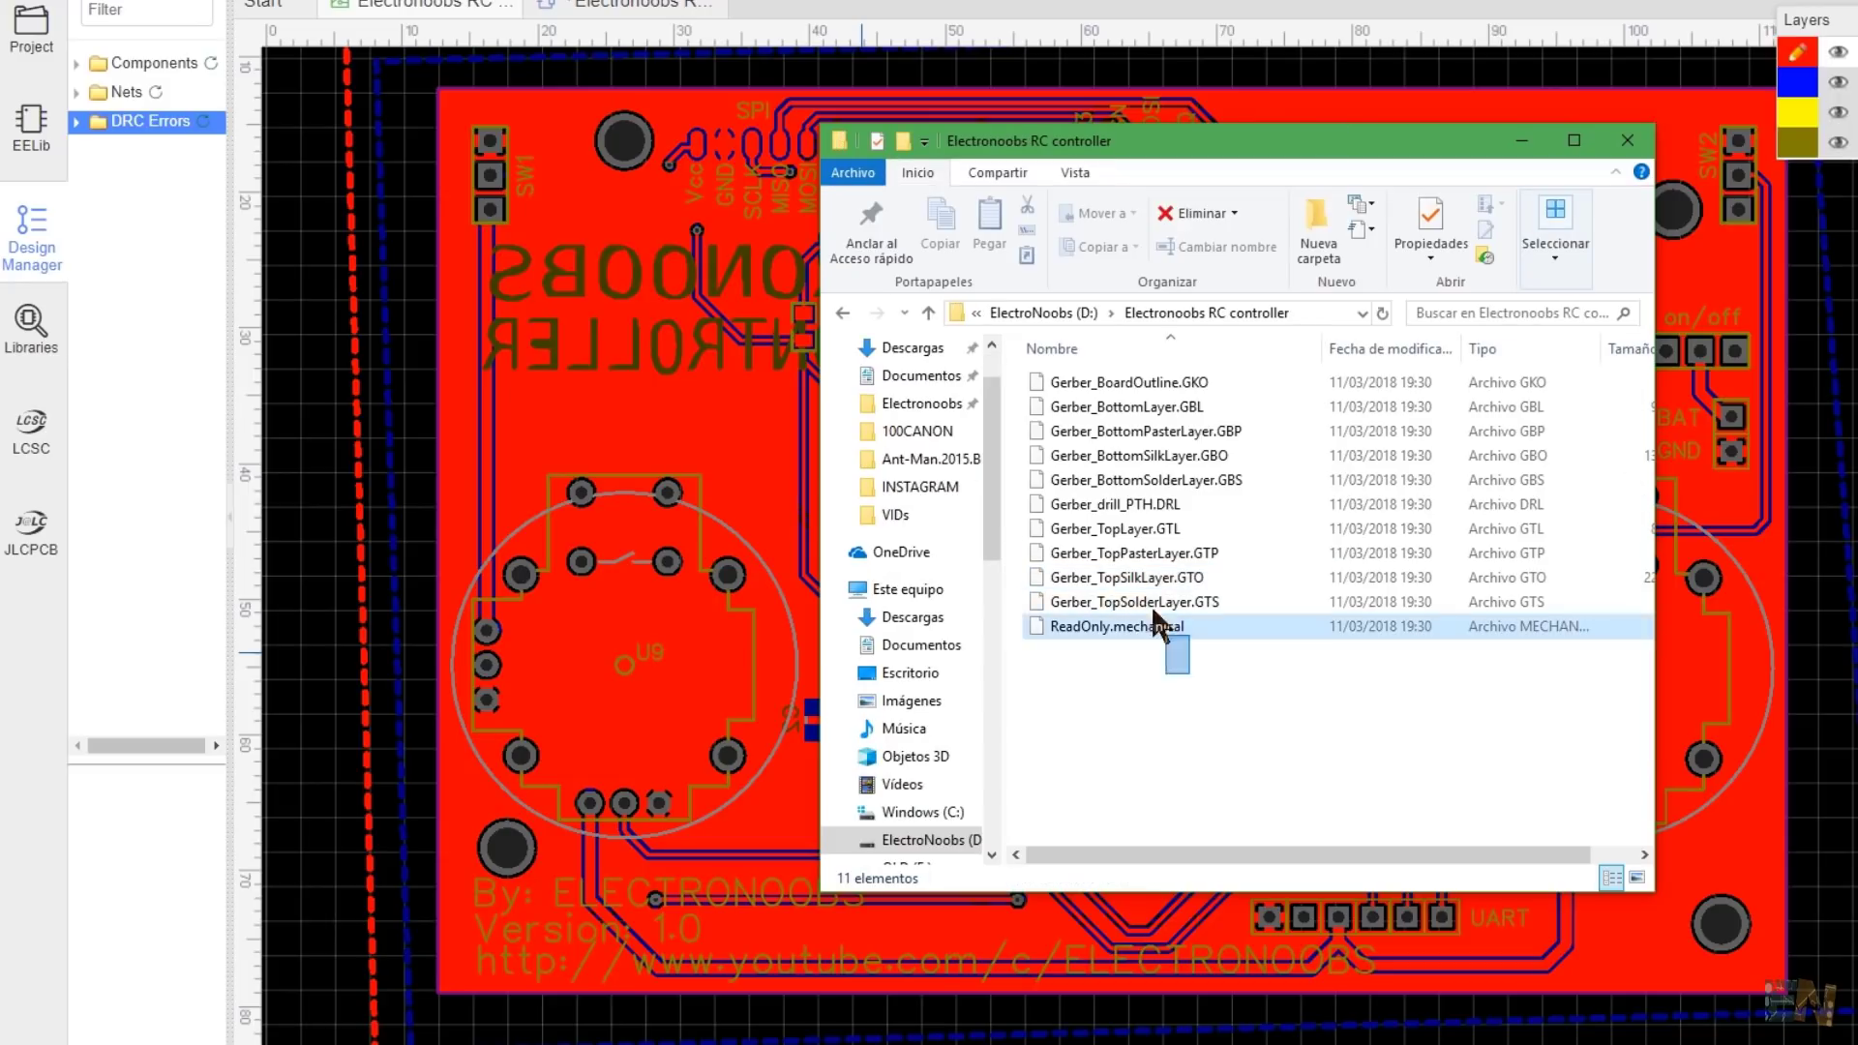
# Step: Pack all 11 extracted Gerber files into Electronoobs RC controller.zip using 7-Zip
pyautogui.moveTo(1190, 674); pyautogui.dragTo(1096, 384)
pyautogui.moveTo(1114, 626); pyautogui.dragTo(1136, 694, button='right')
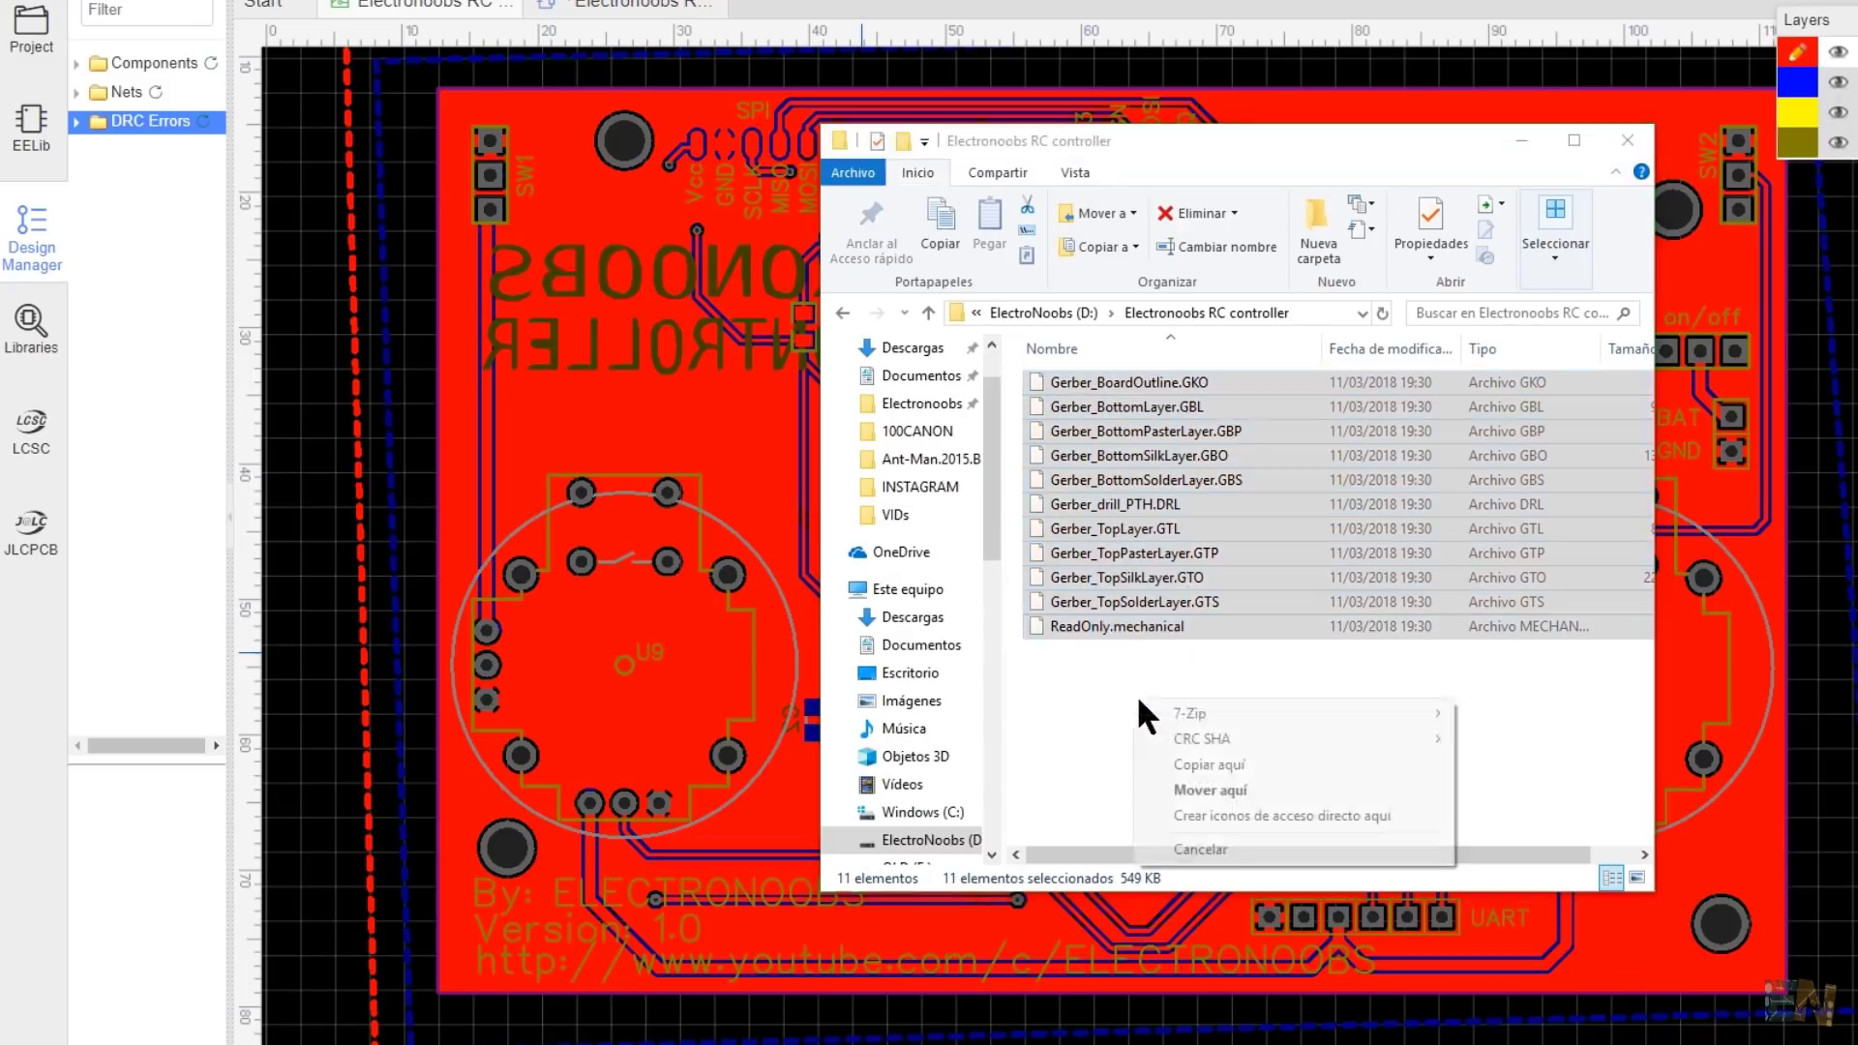
pyautogui.moveTo(1251, 713)
pyautogui.click(1626, 867)
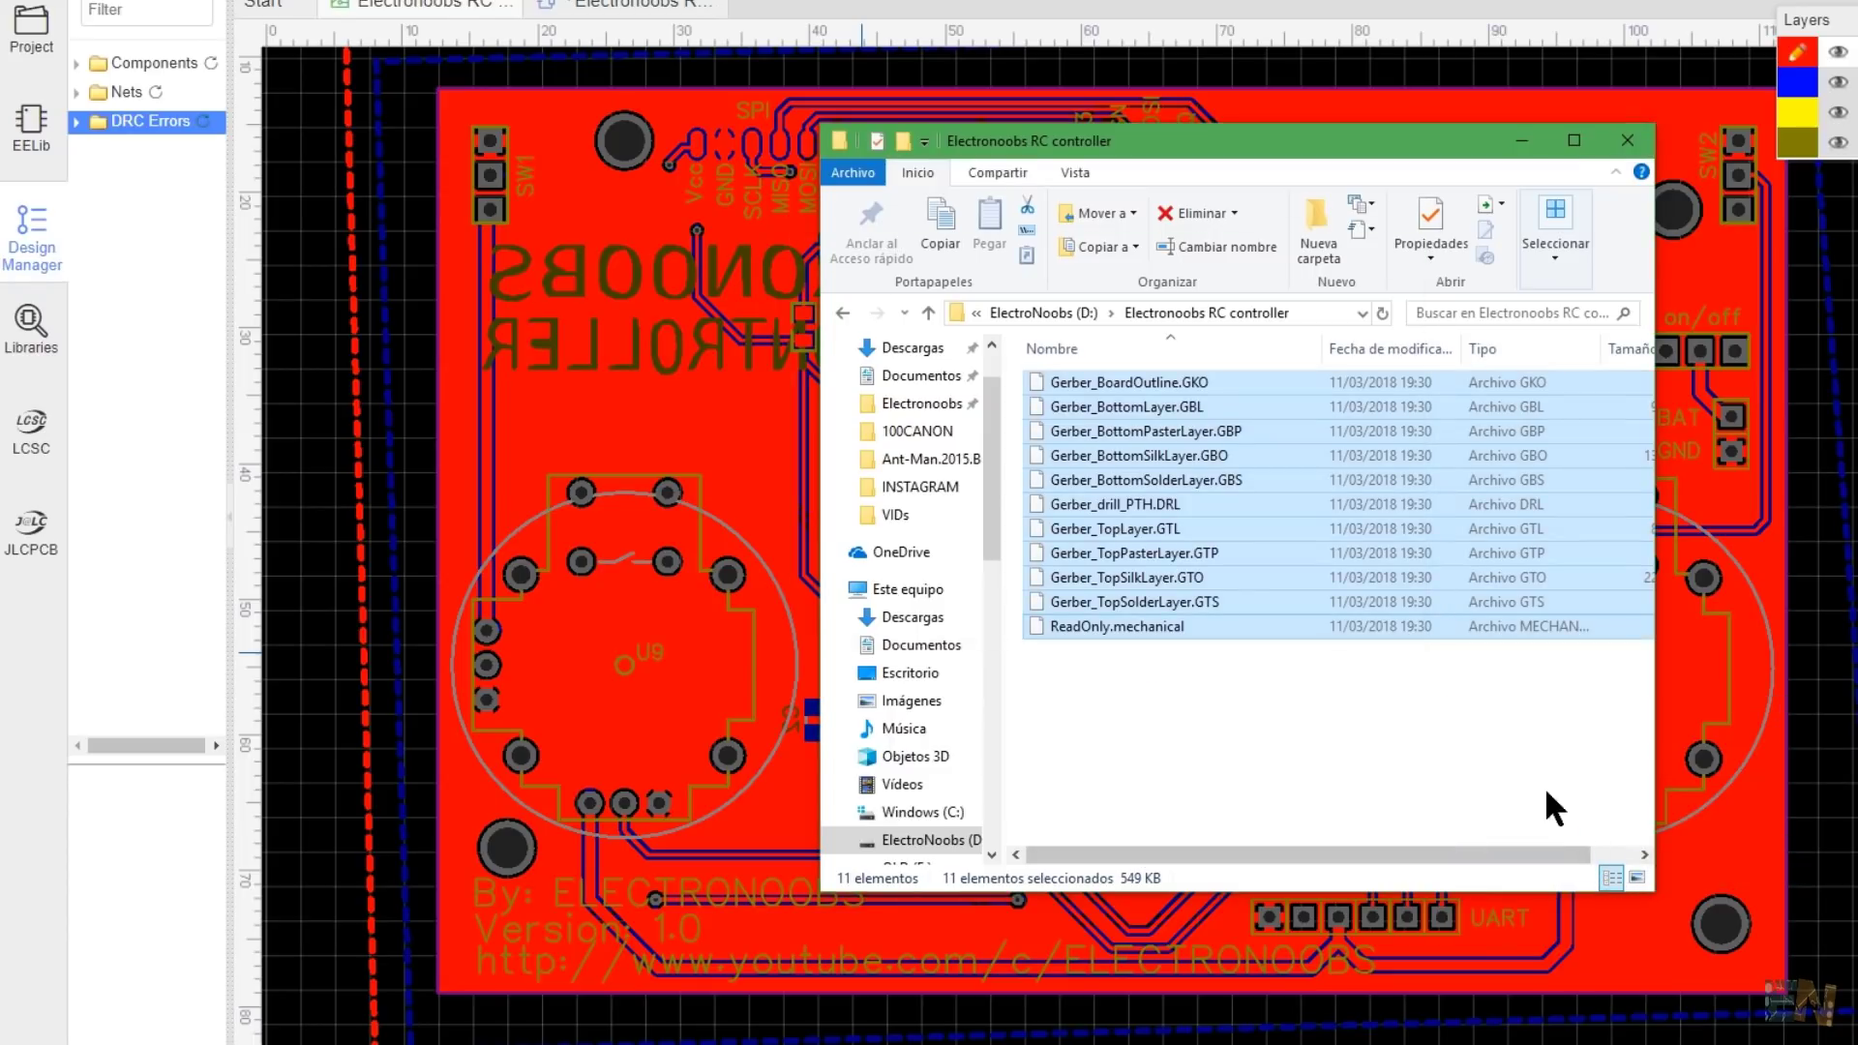
pyautogui.click(1218, 697)
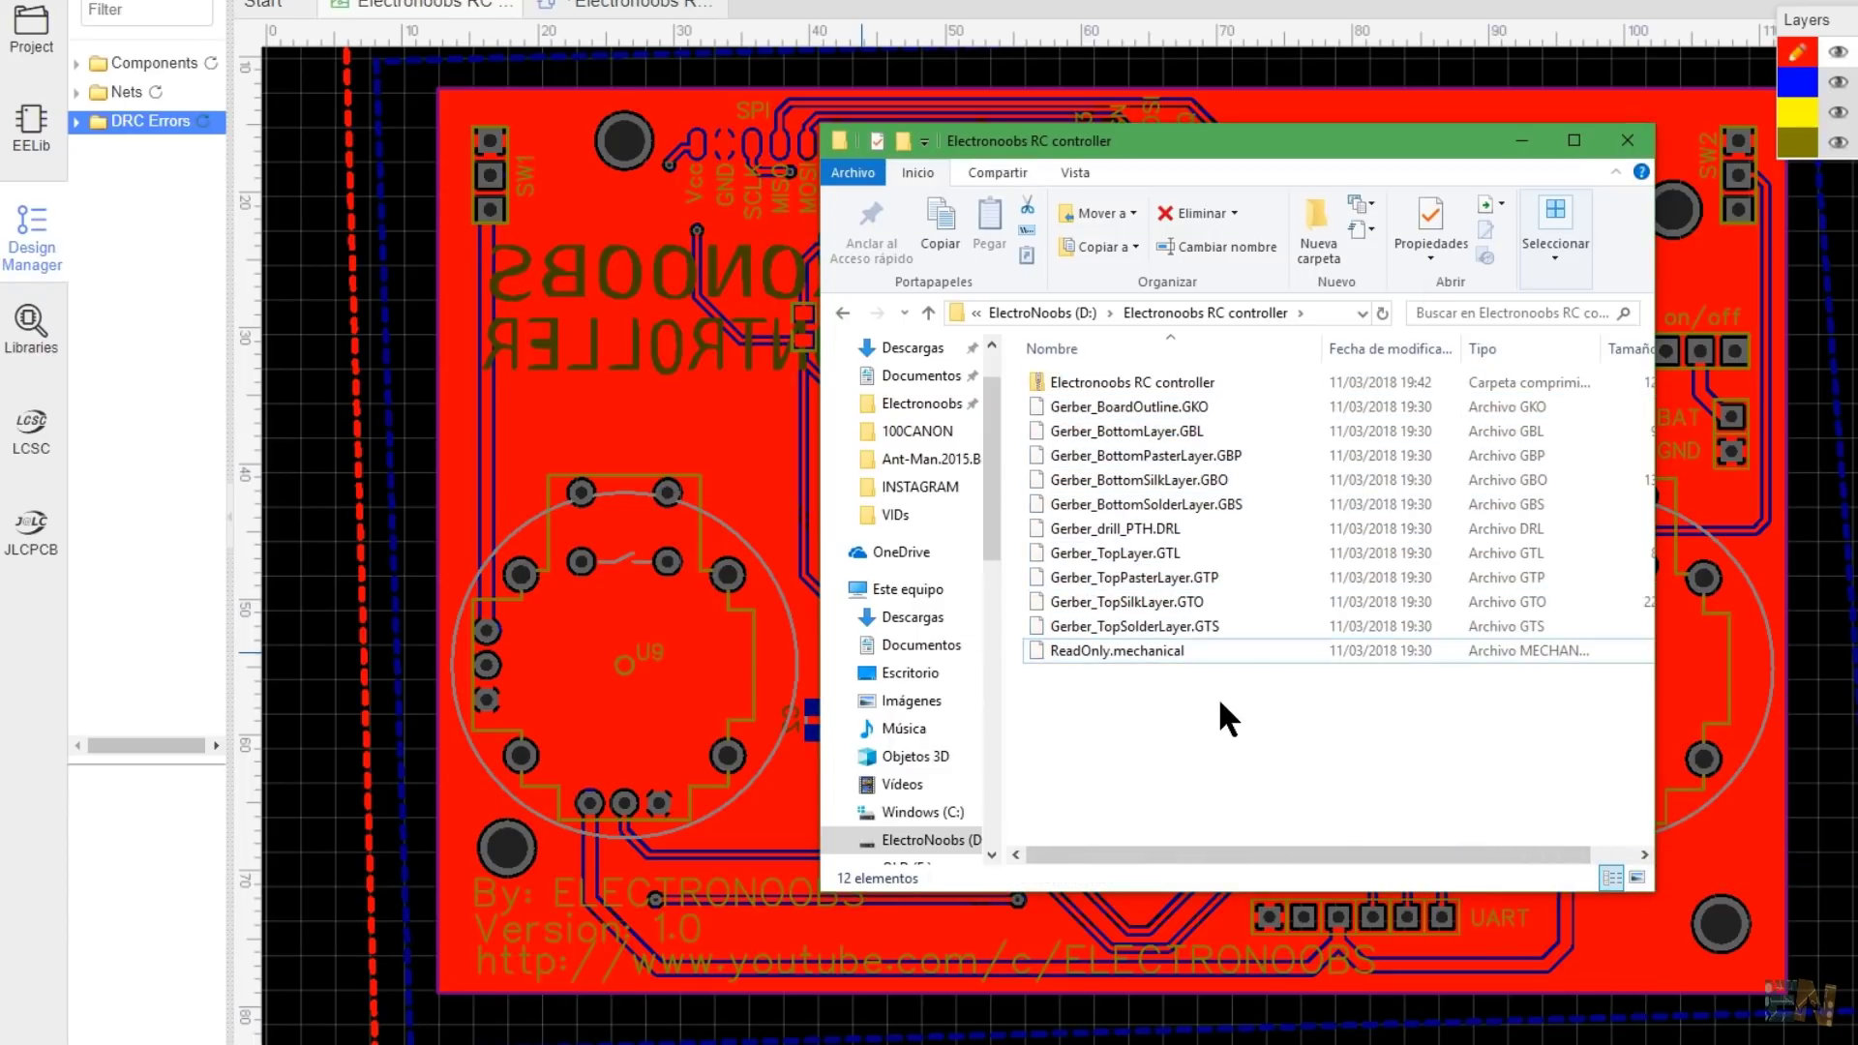
pyautogui.click(1204, 379)
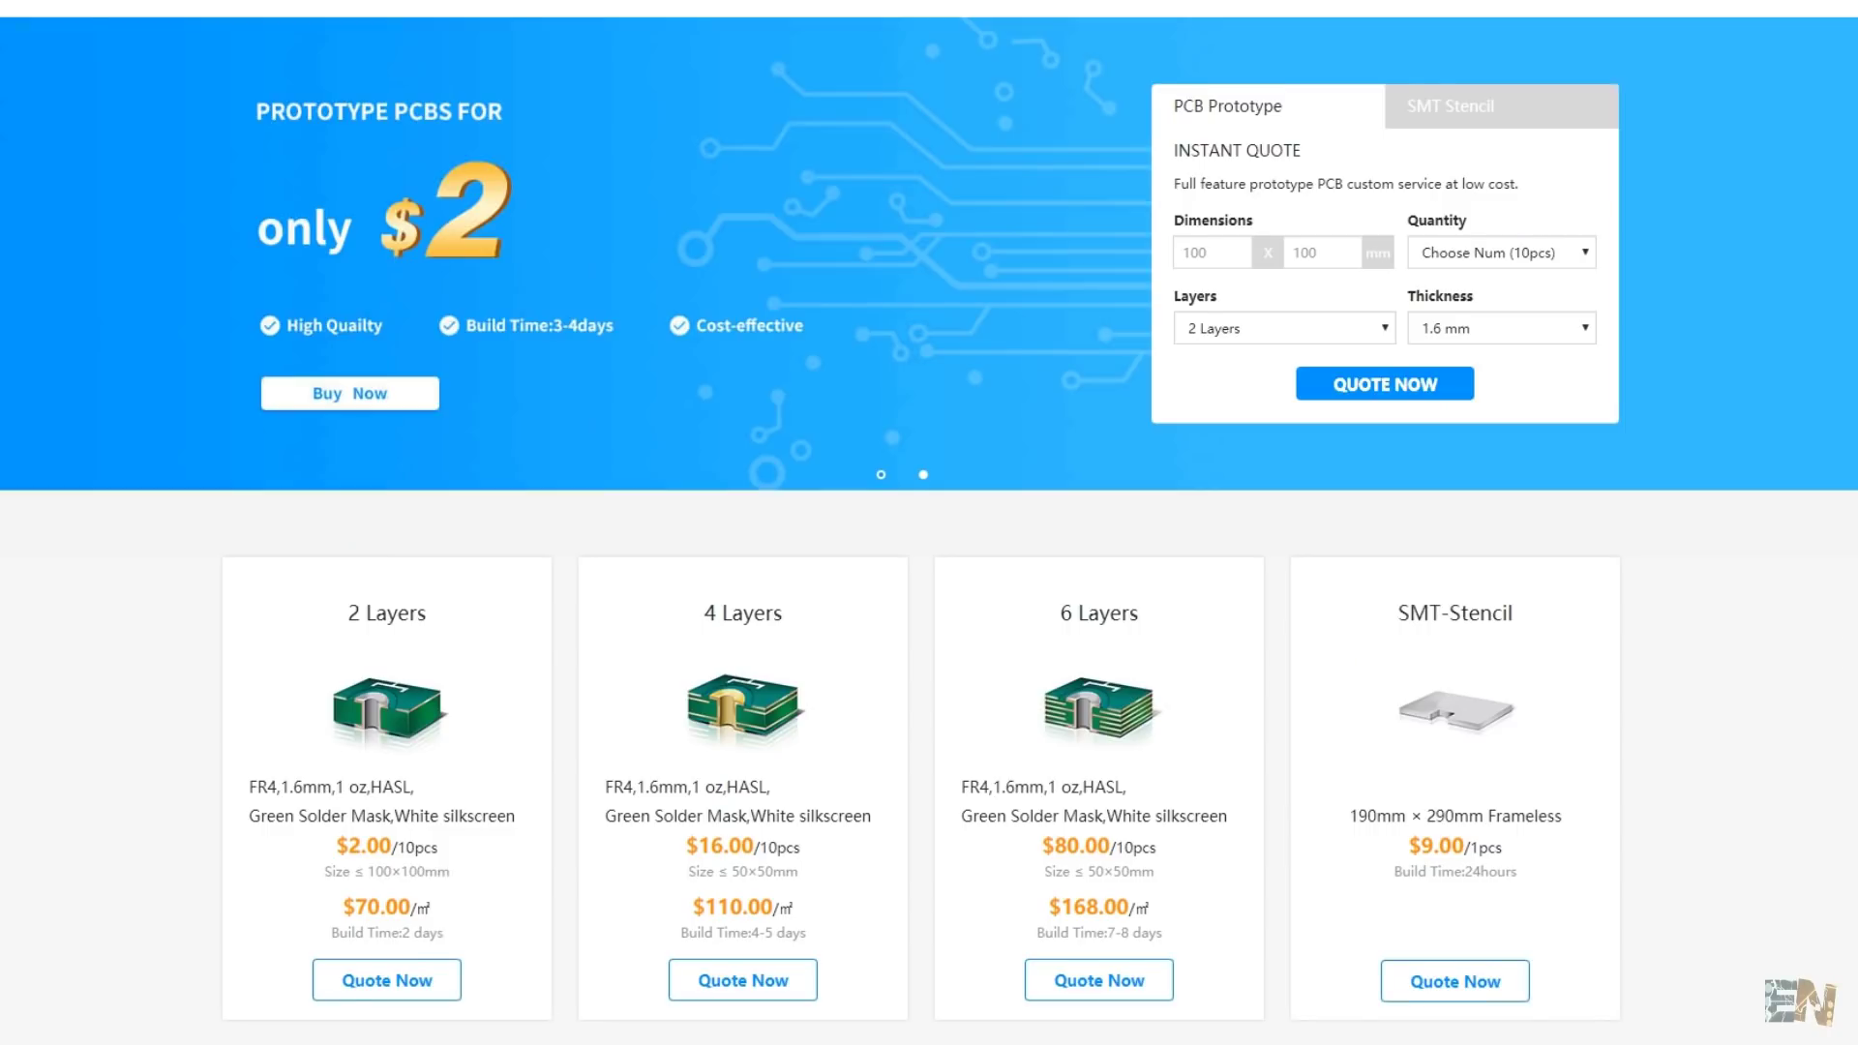
# Step: Start a JLCPCB quote and upload Electronoobs RC controller.zip as the Gerber file
pyautogui.scroll(-1, 1853, 388)
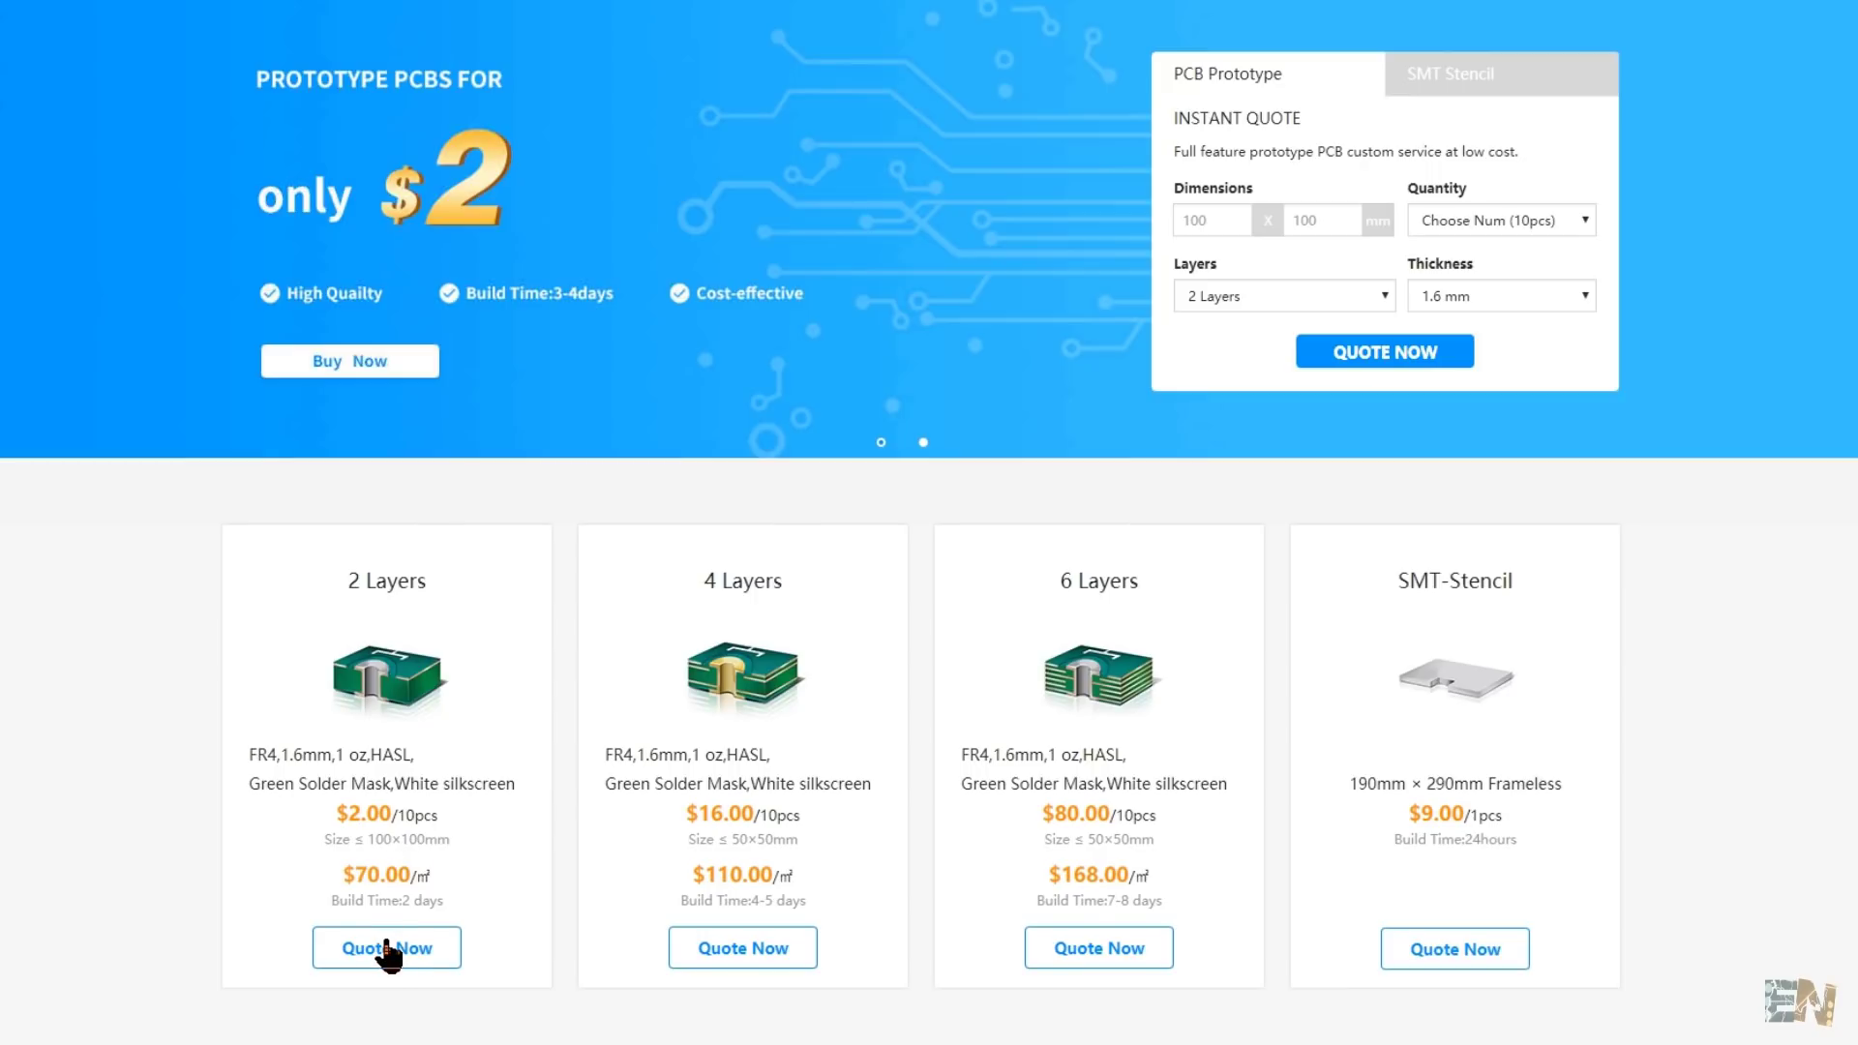
pyautogui.click(388, 951)
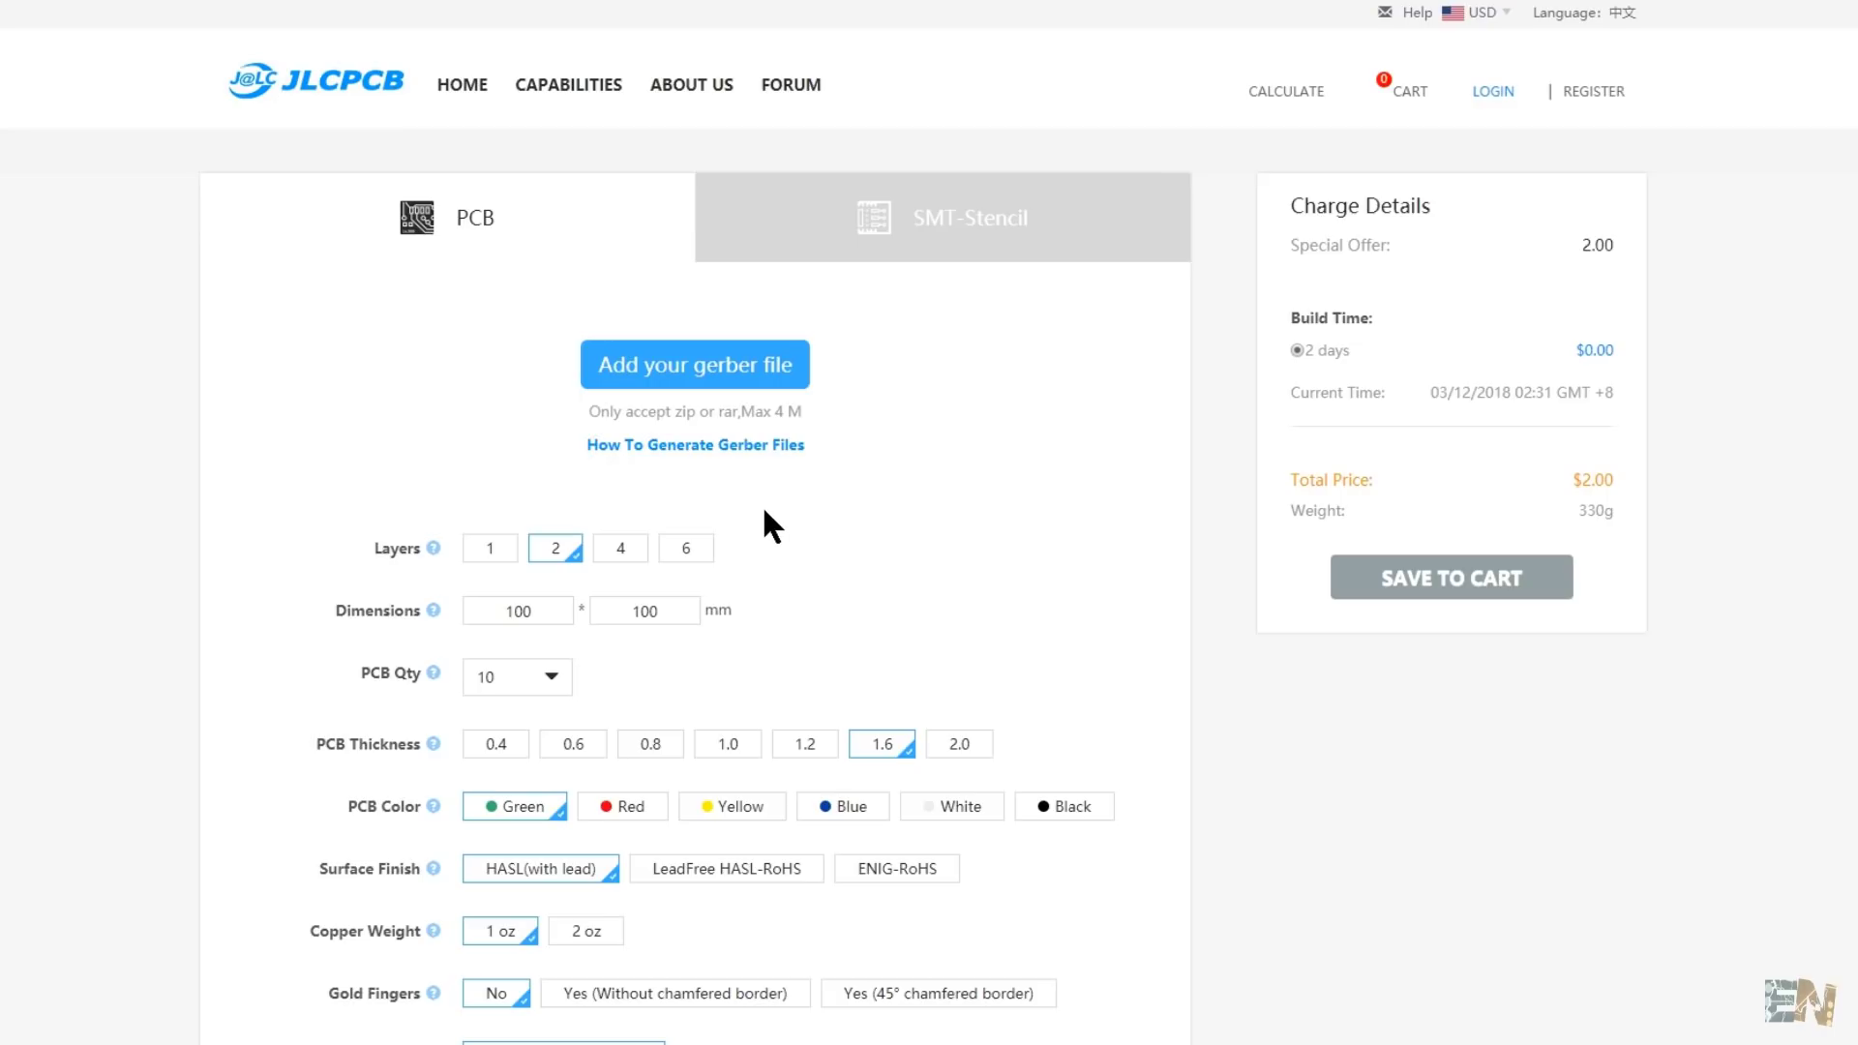
pyautogui.click(712, 362)
pyautogui.click(262, 333)
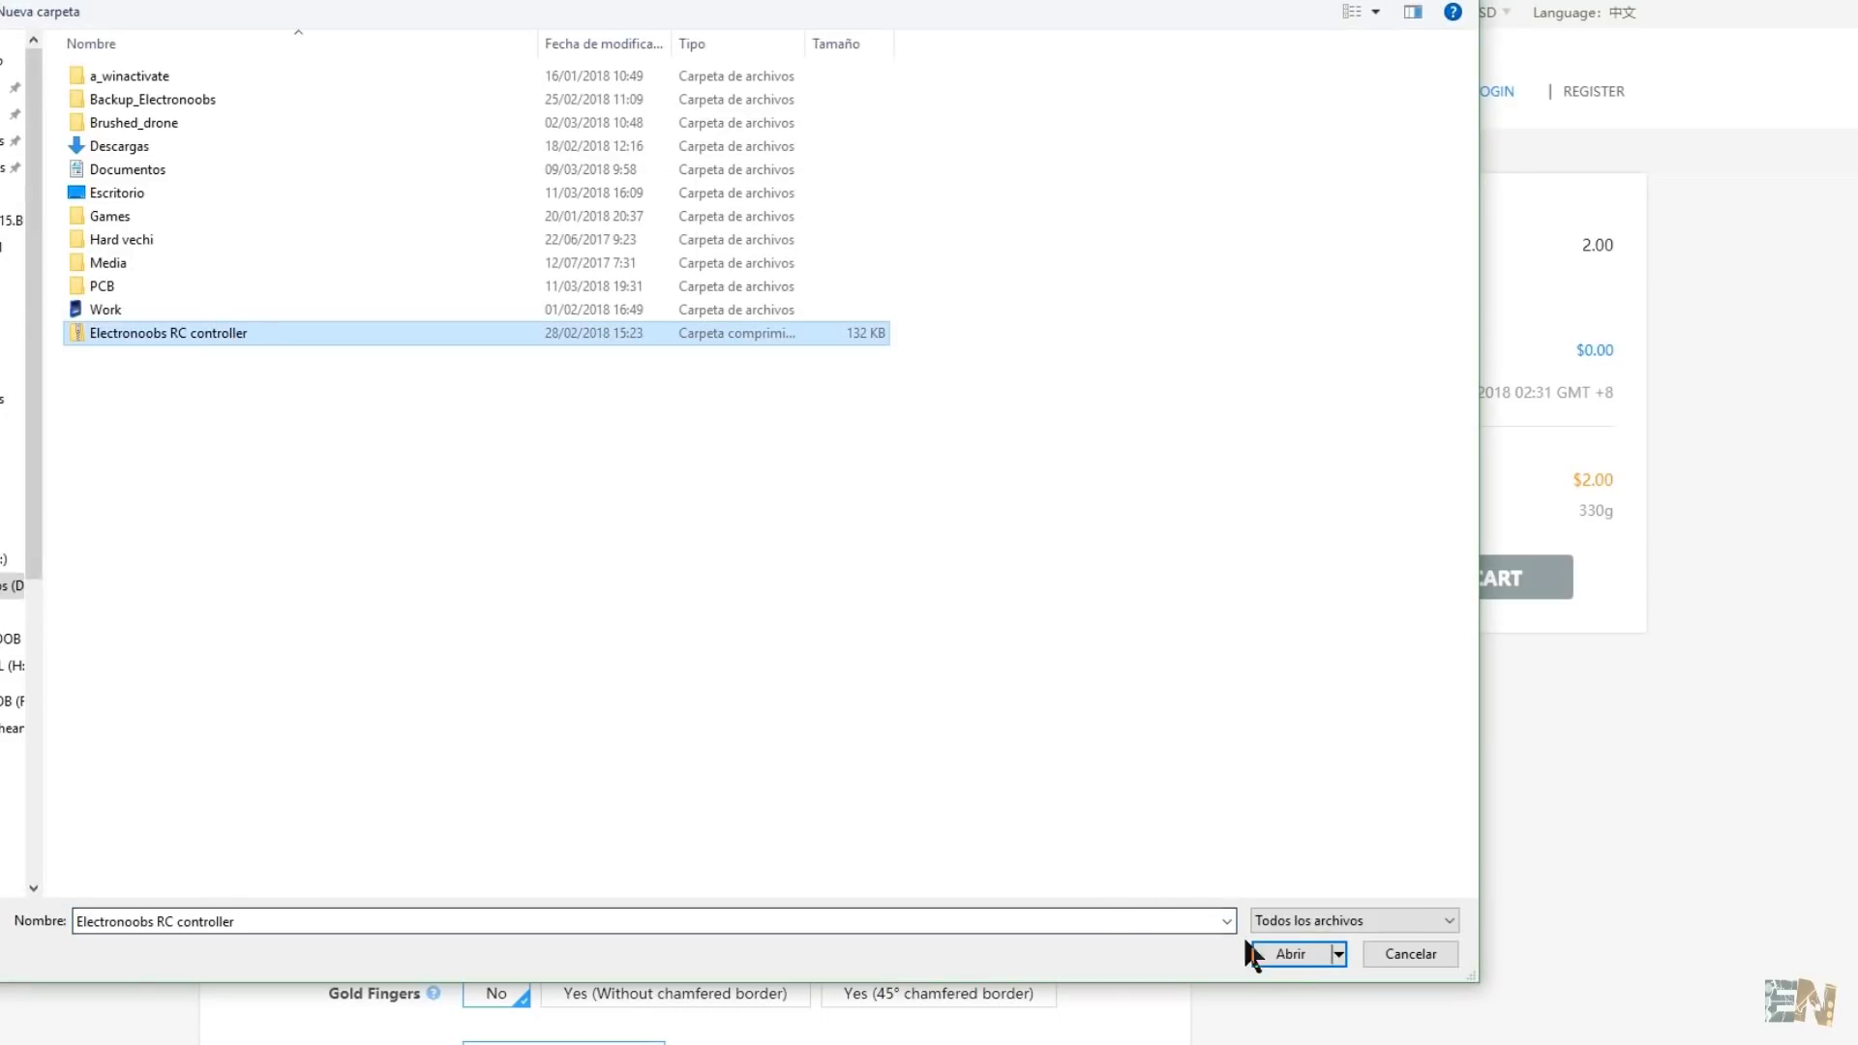
pyautogui.click(1287, 955)
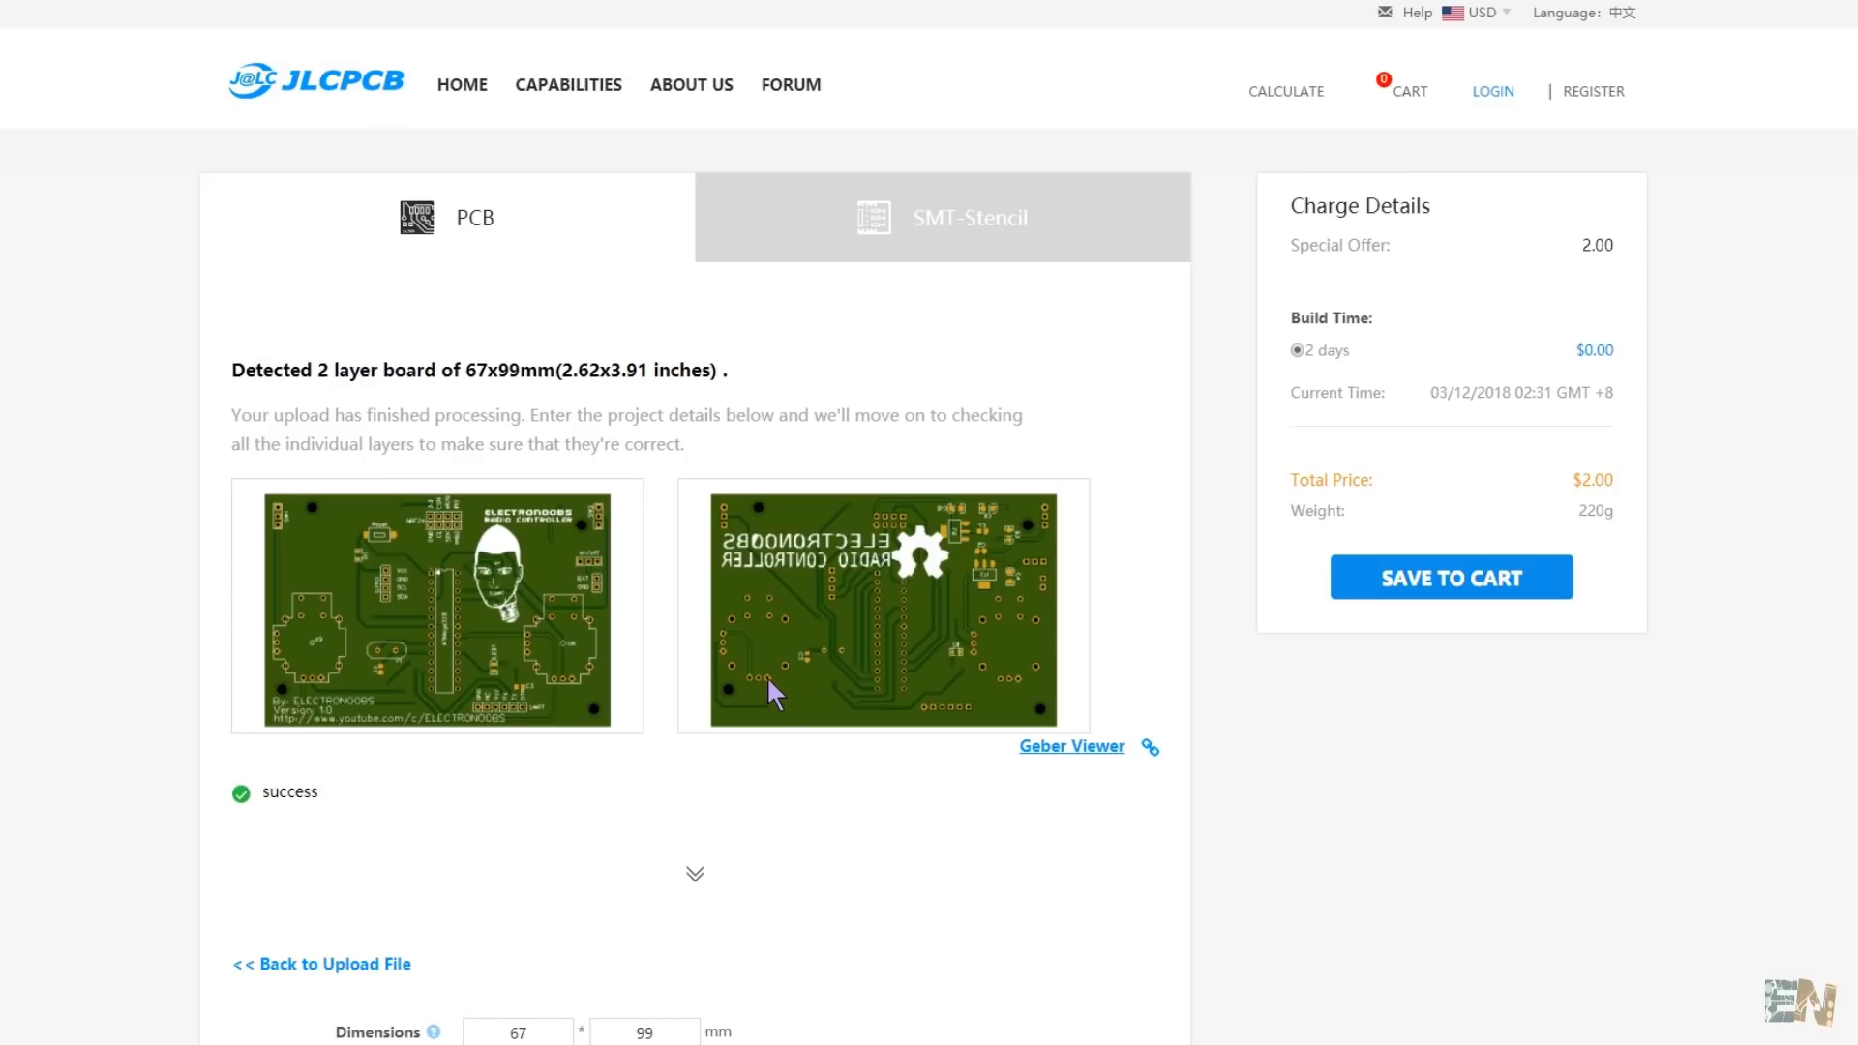
pyautogui.scroll(-4, 683, 575)
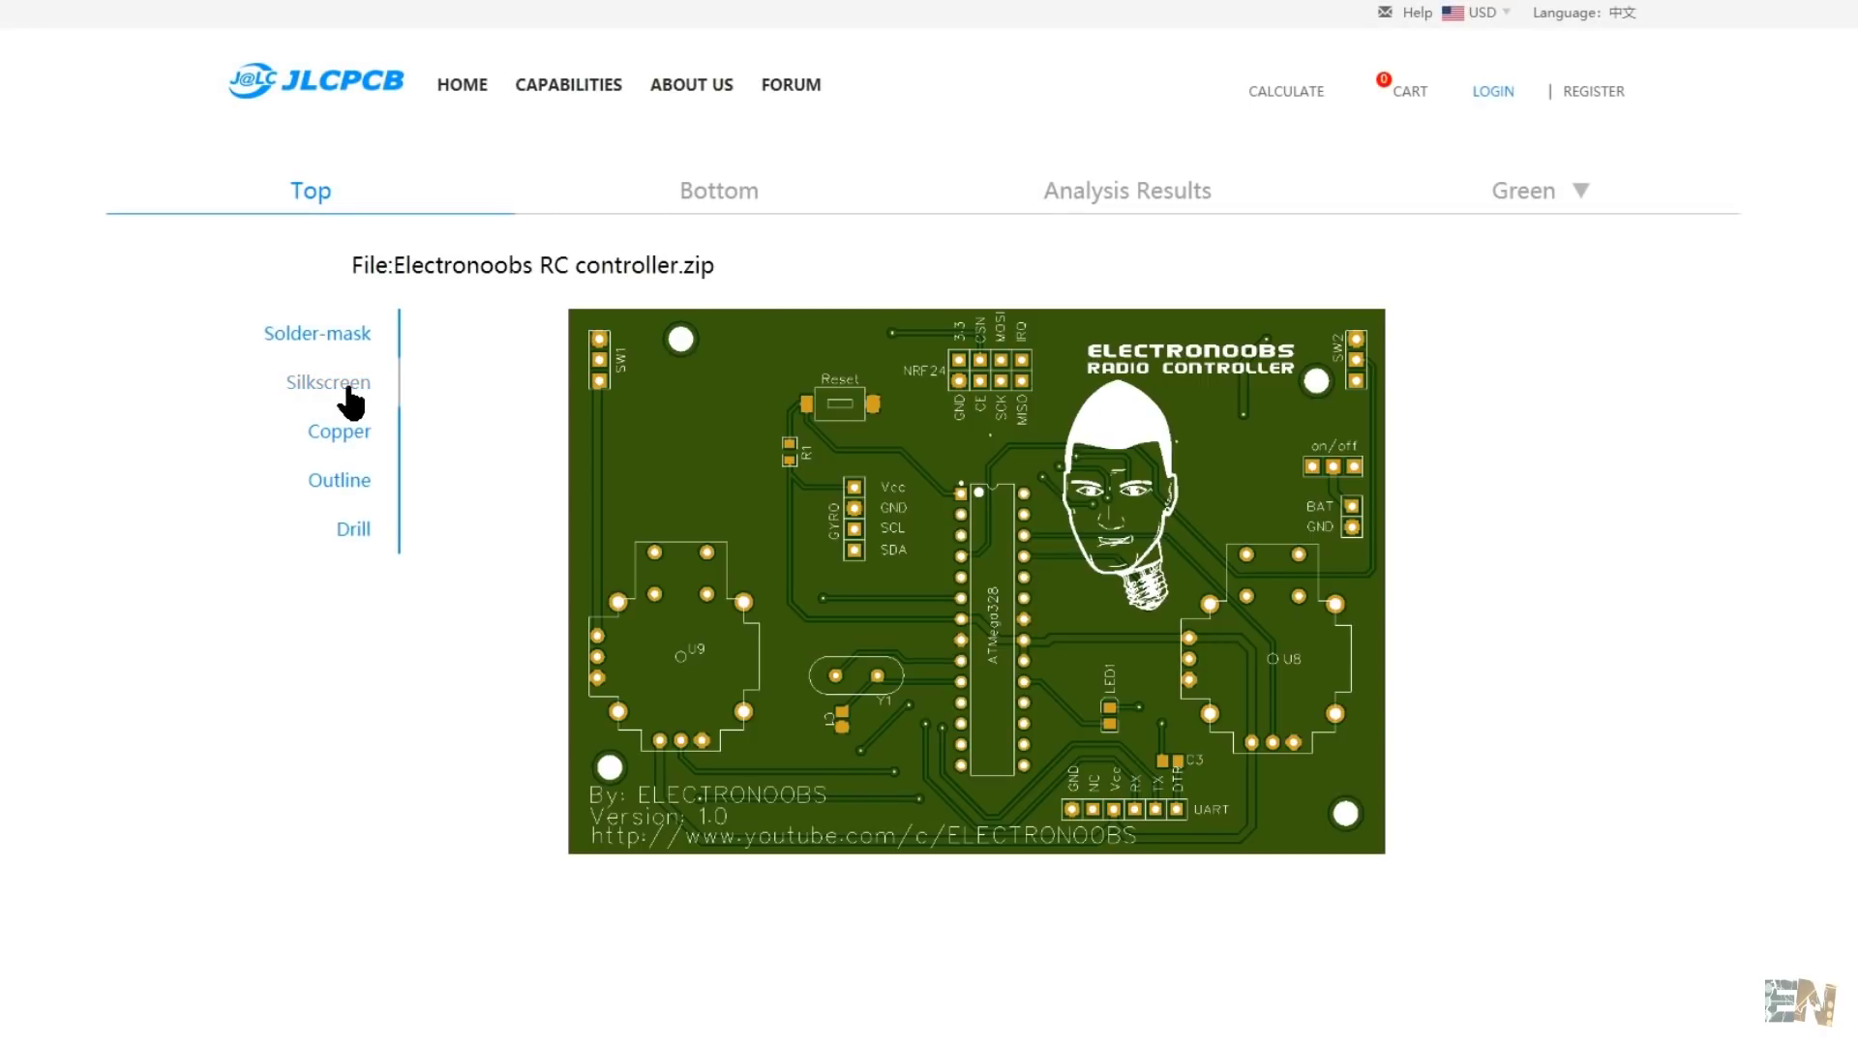
pyautogui.click(346, 385)
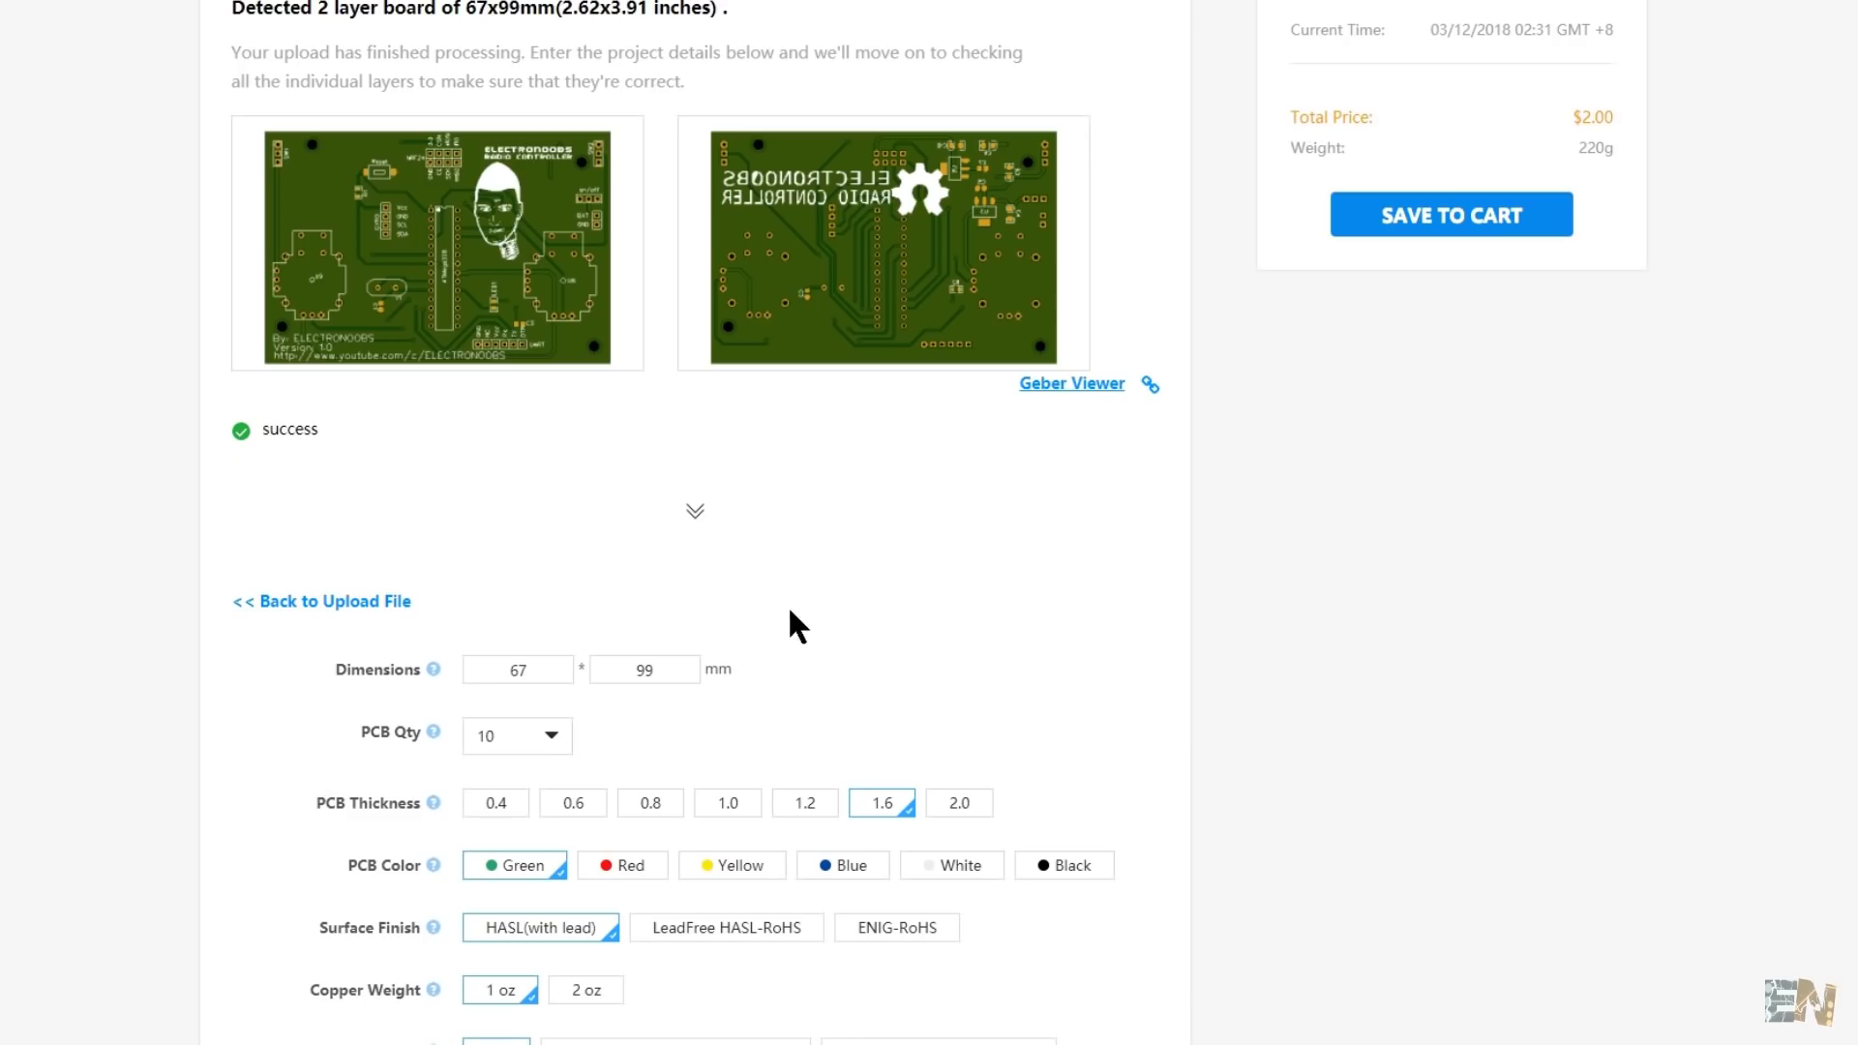
pyautogui.click(551, 738)
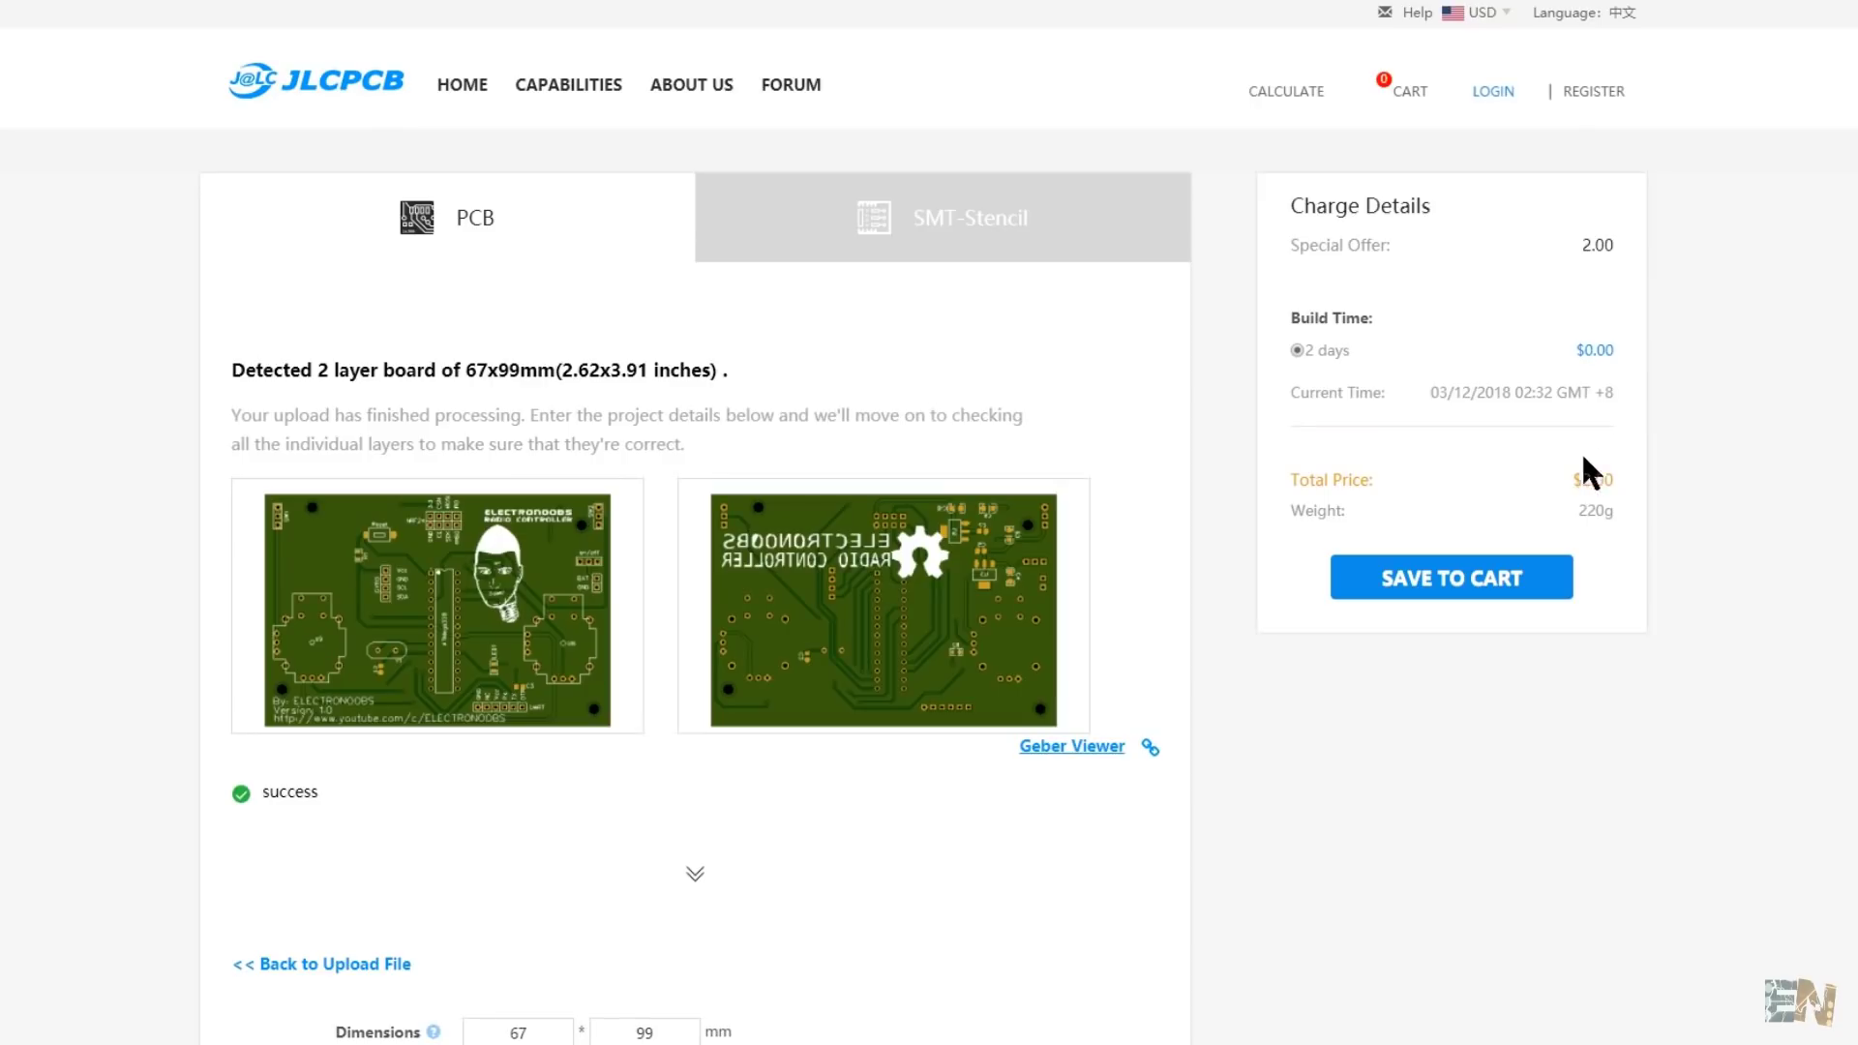
# Step: Set the PCB quantity to 10 and the board colour to green
pyautogui.moveTo(1575, 478); pyautogui.dragTo(1628, 478)
pyautogui.scroll(-2, 614, 872)
pyautogui.click(555, 878)
pyautogui.click(670, 919)
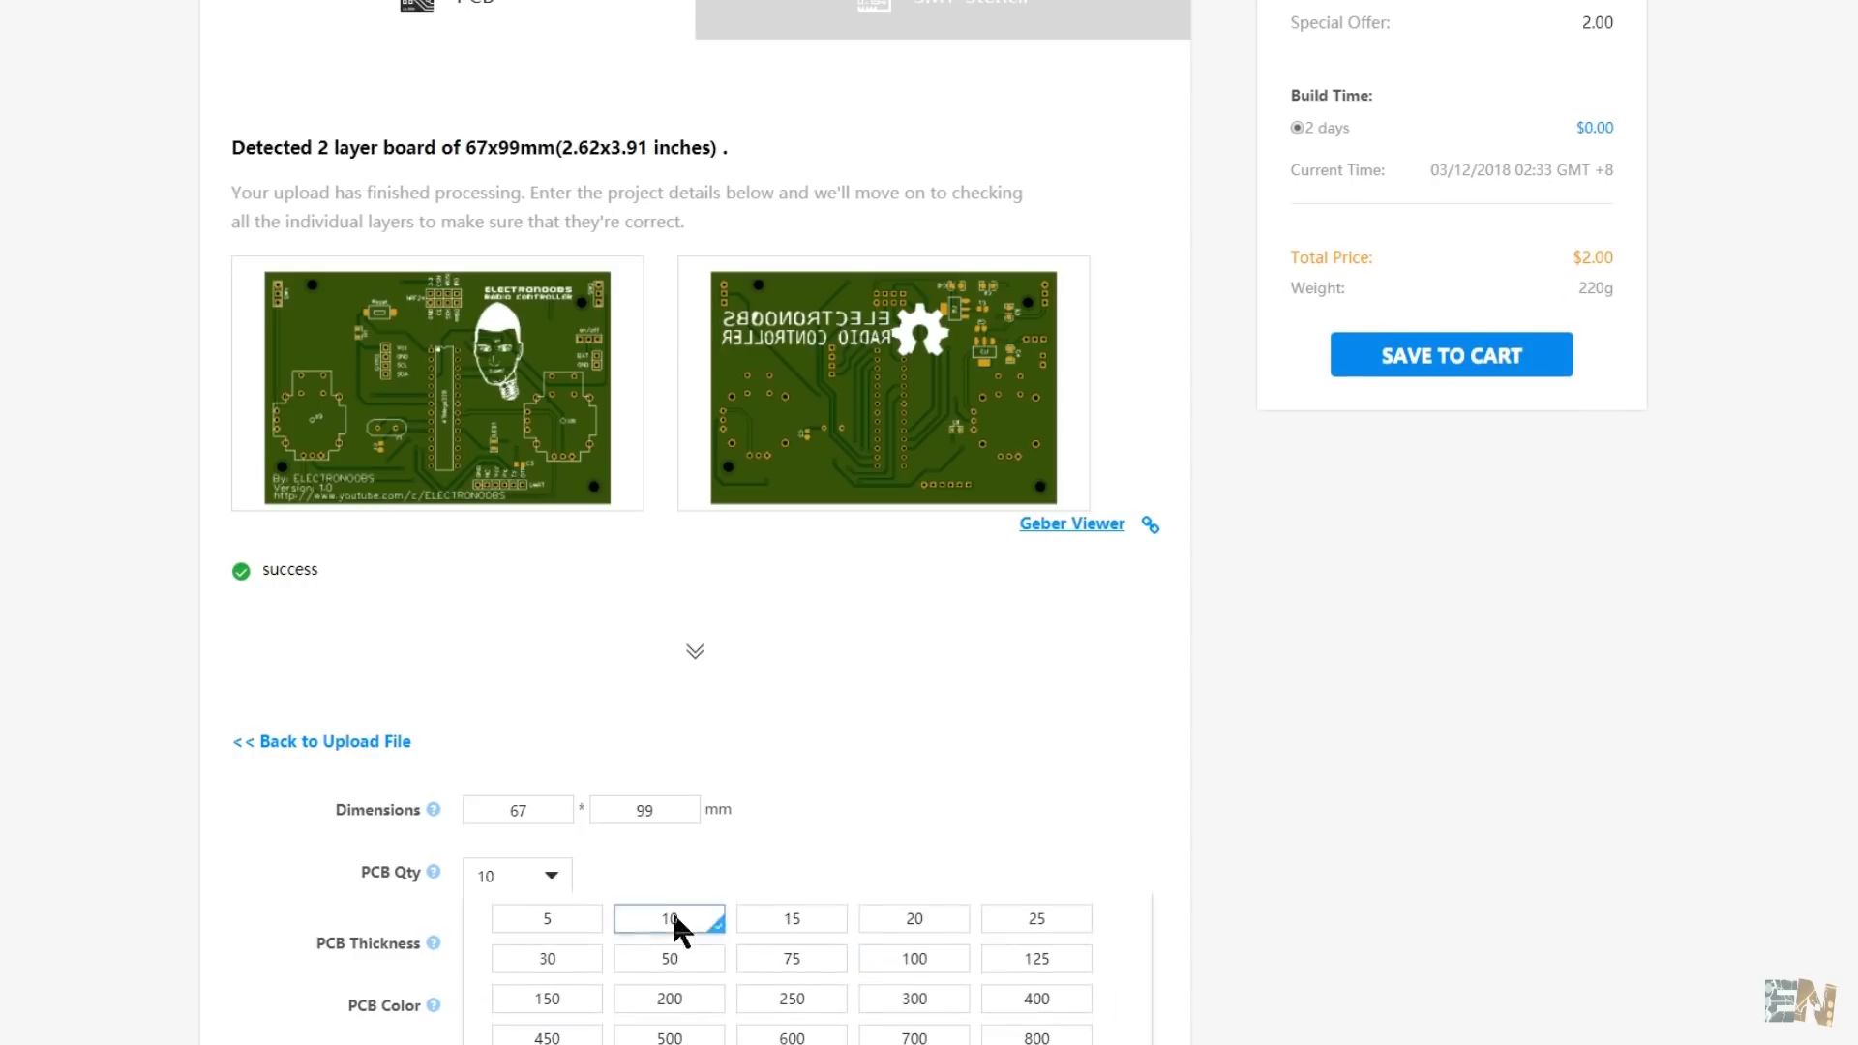
pyautogui.scroll(-3, 738, 897)
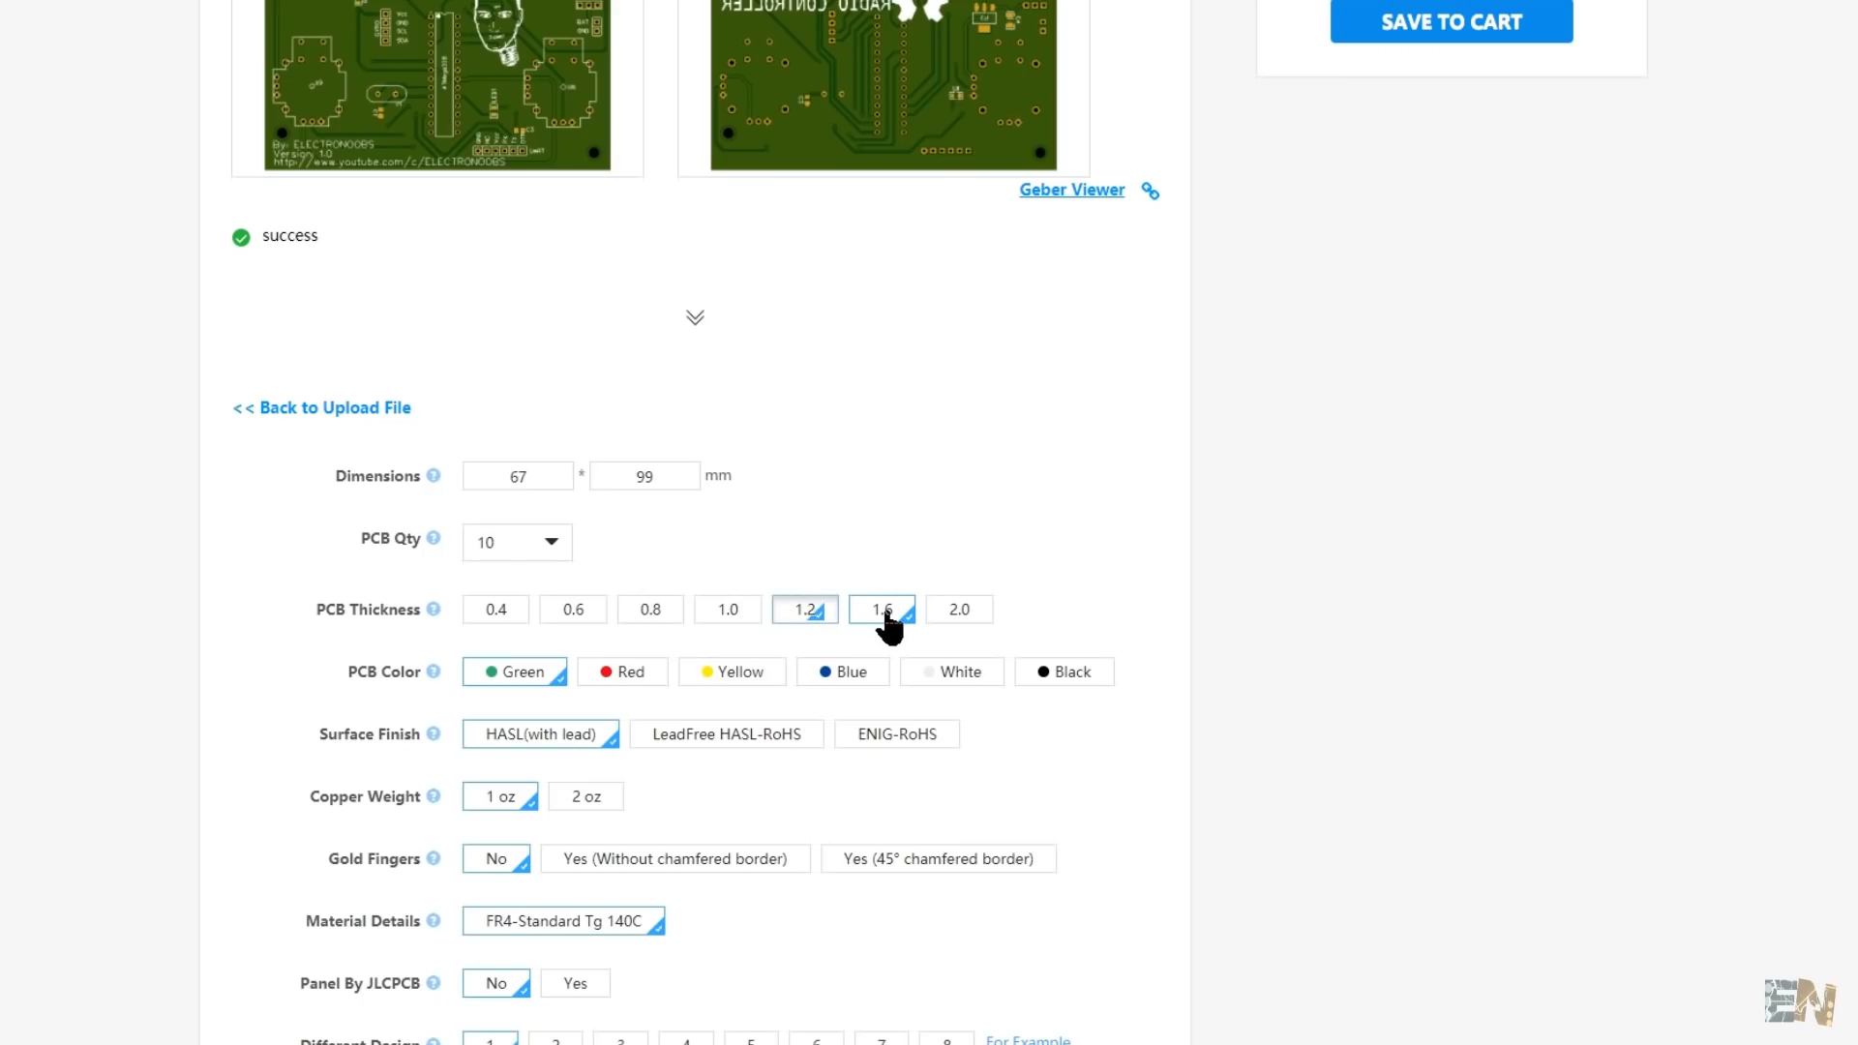
pyautogui.scroll(1, 826, 635)
pyautogui.click(625, 786)
pyautogui.click(521, 787)
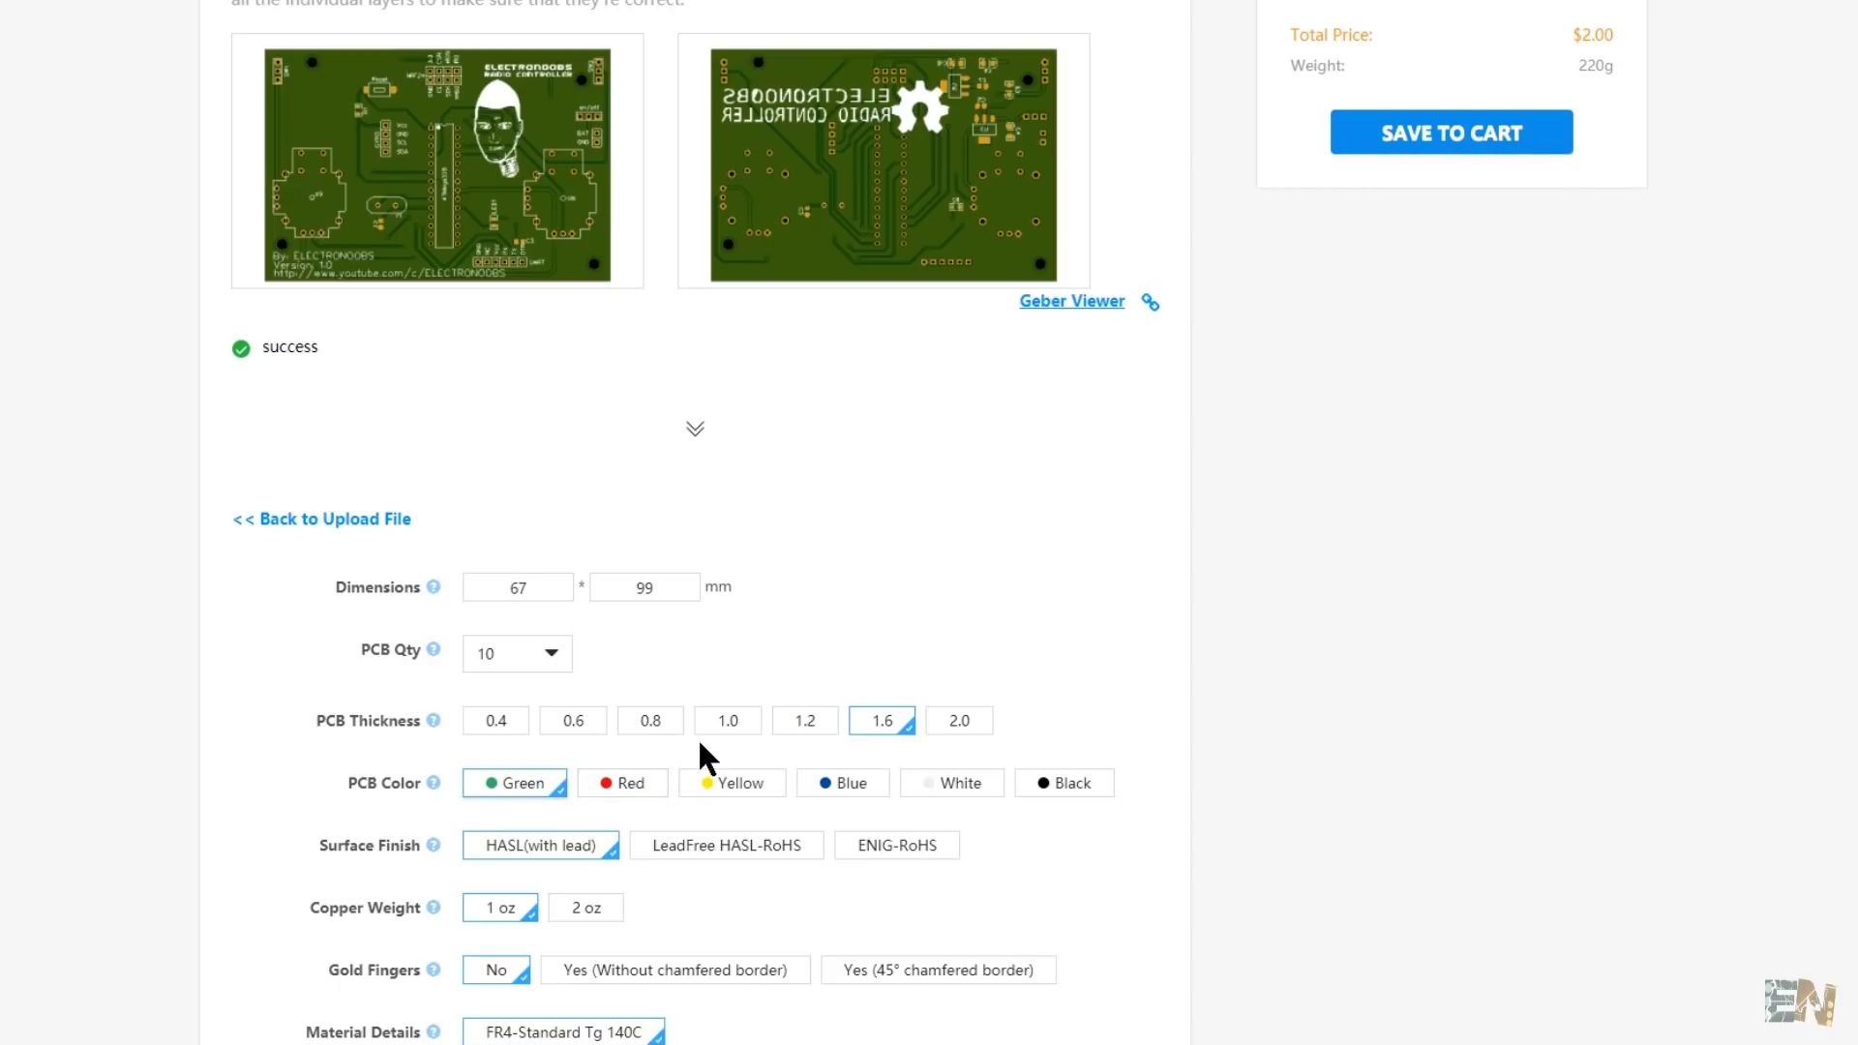
# Step: Leave the laser stencil out of the order, keeping the total at $2.00
pyautogui.scroll(-7, 698, 738)
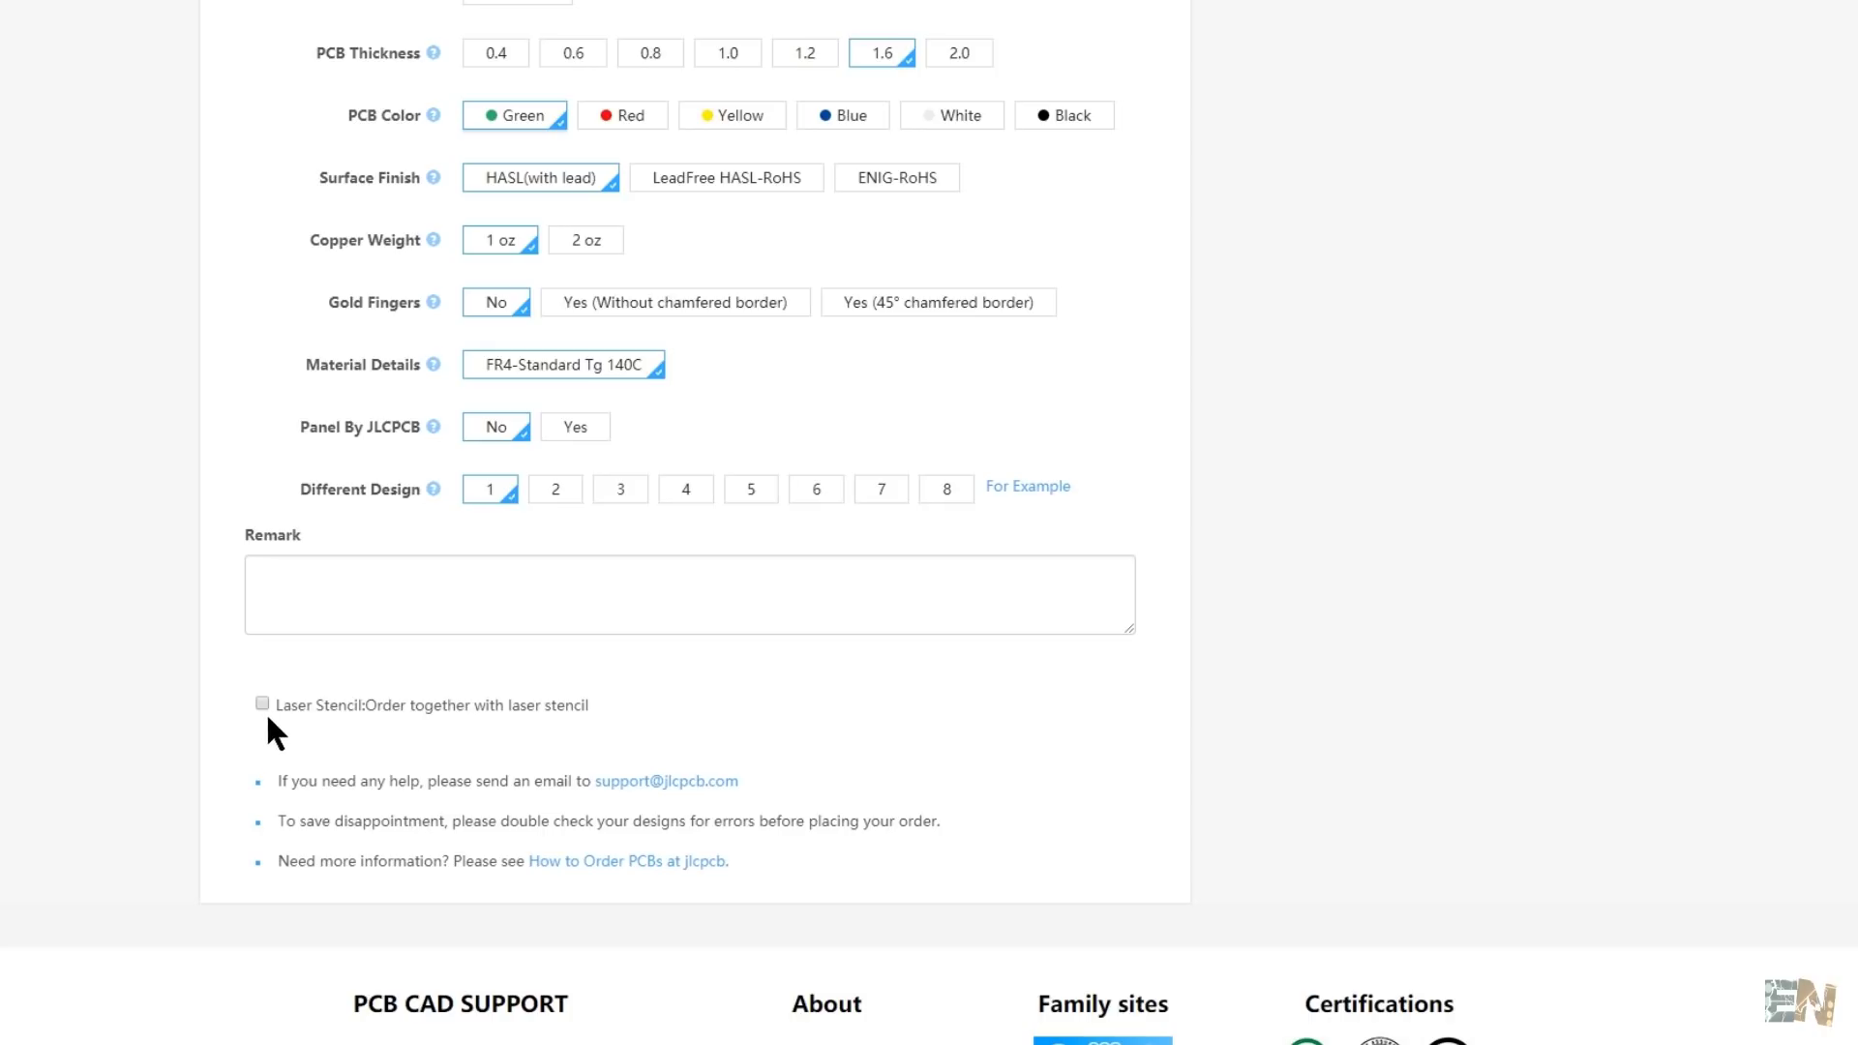
pyautogui.click(262, 704)
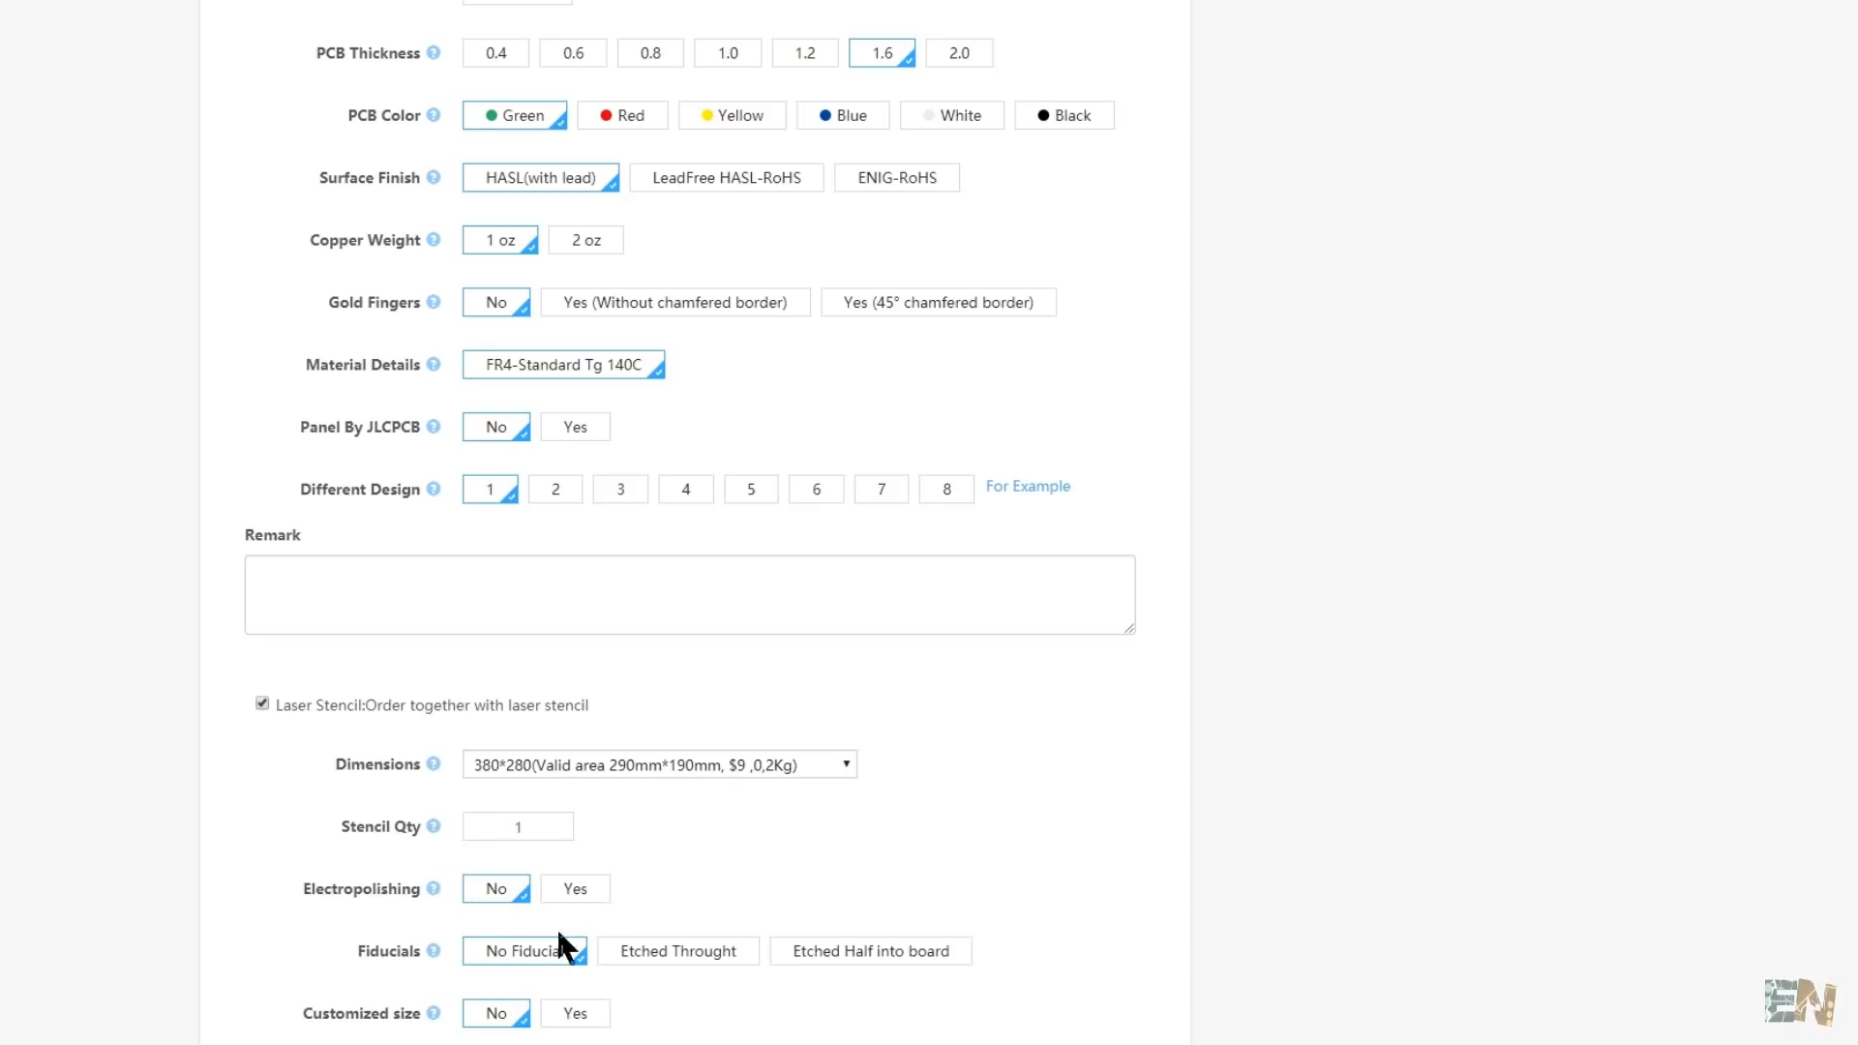
pyautogui.click(262, 704)
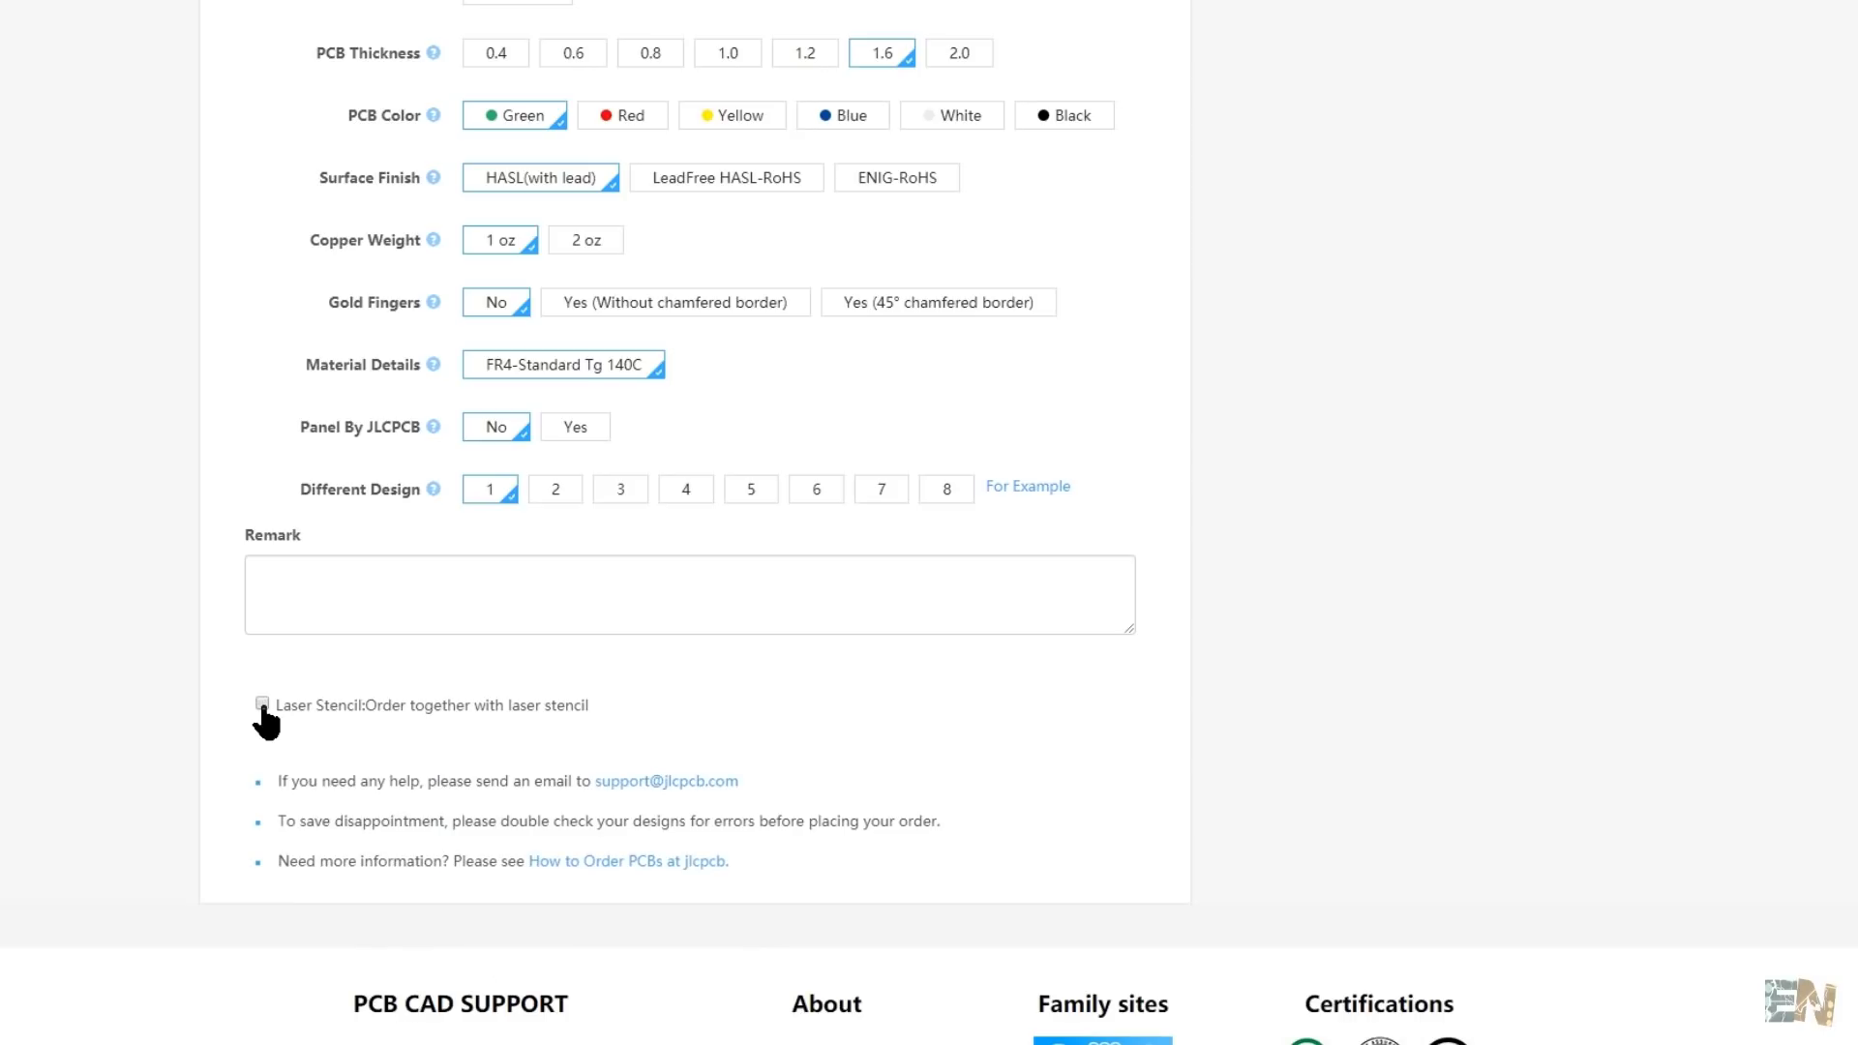
pyautogui.scroll(10, 1108, 736)
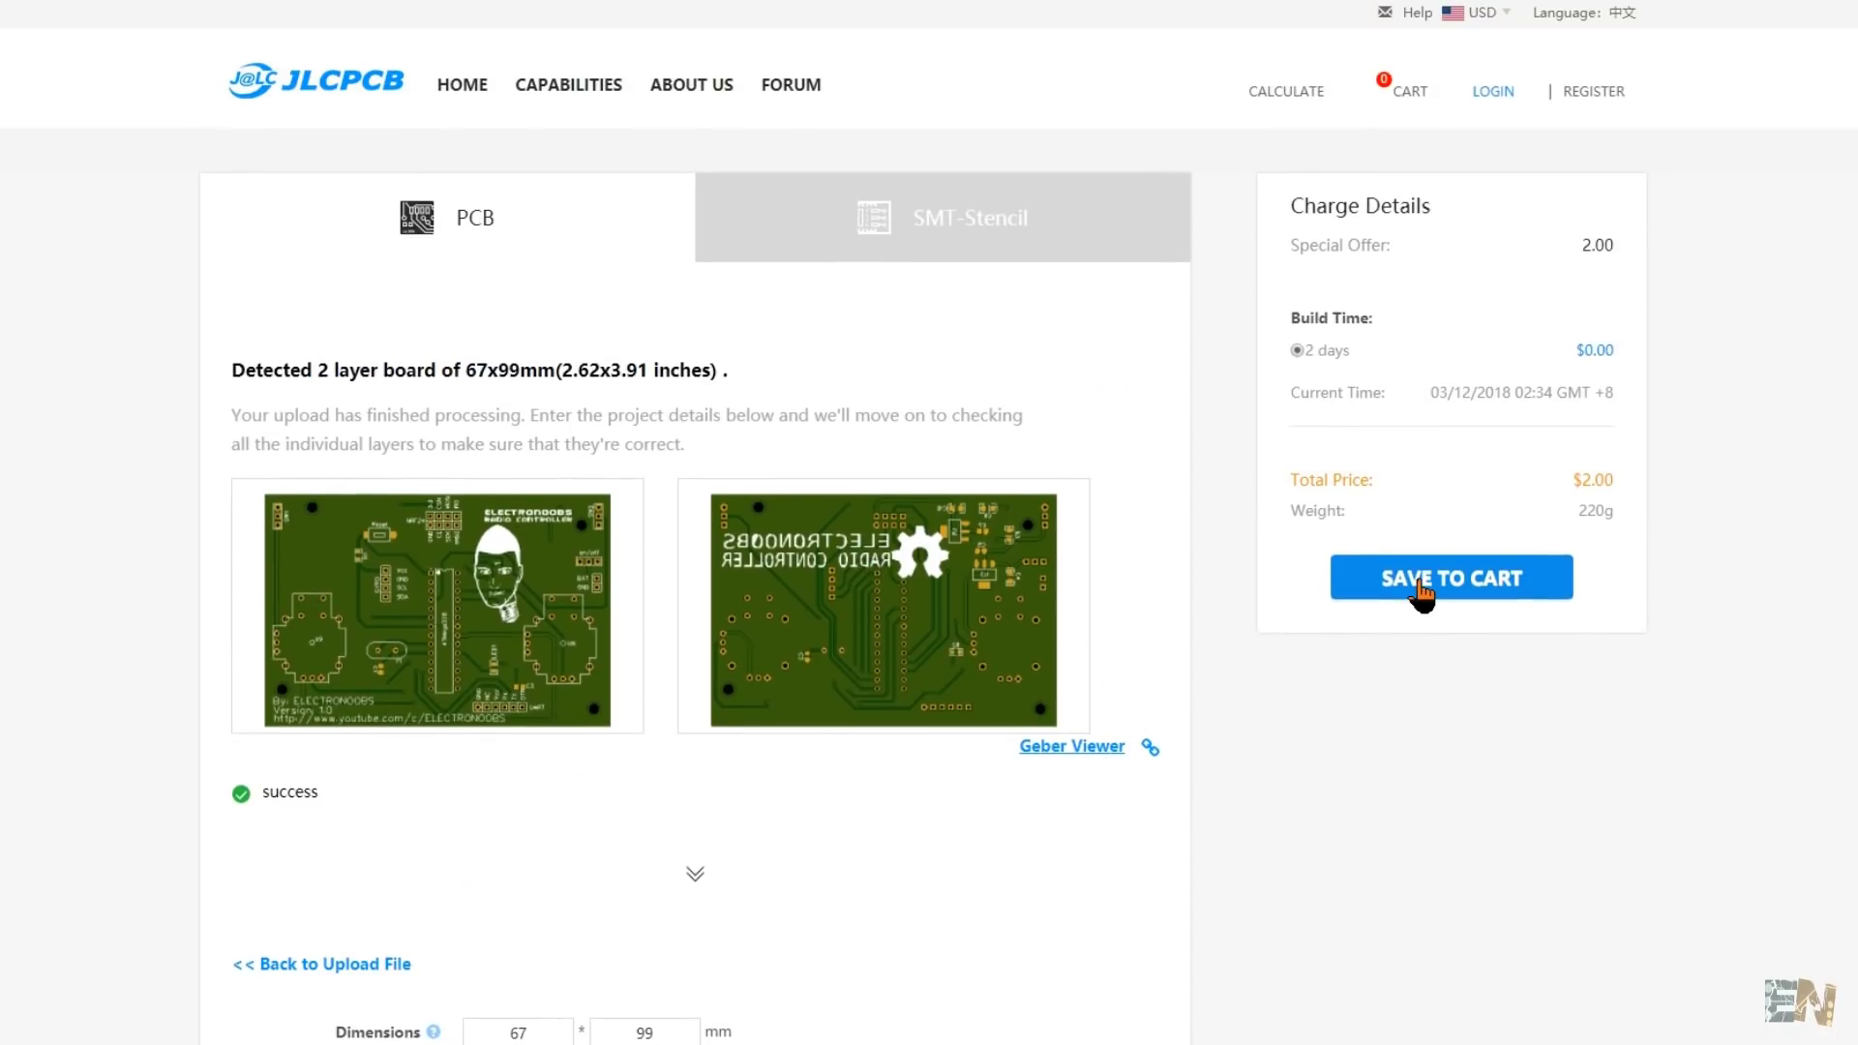
# Step: Save the 10 green boards to the cart as PCB prototype:Y7 and expand its details
pyautogui.click(1421, 581)
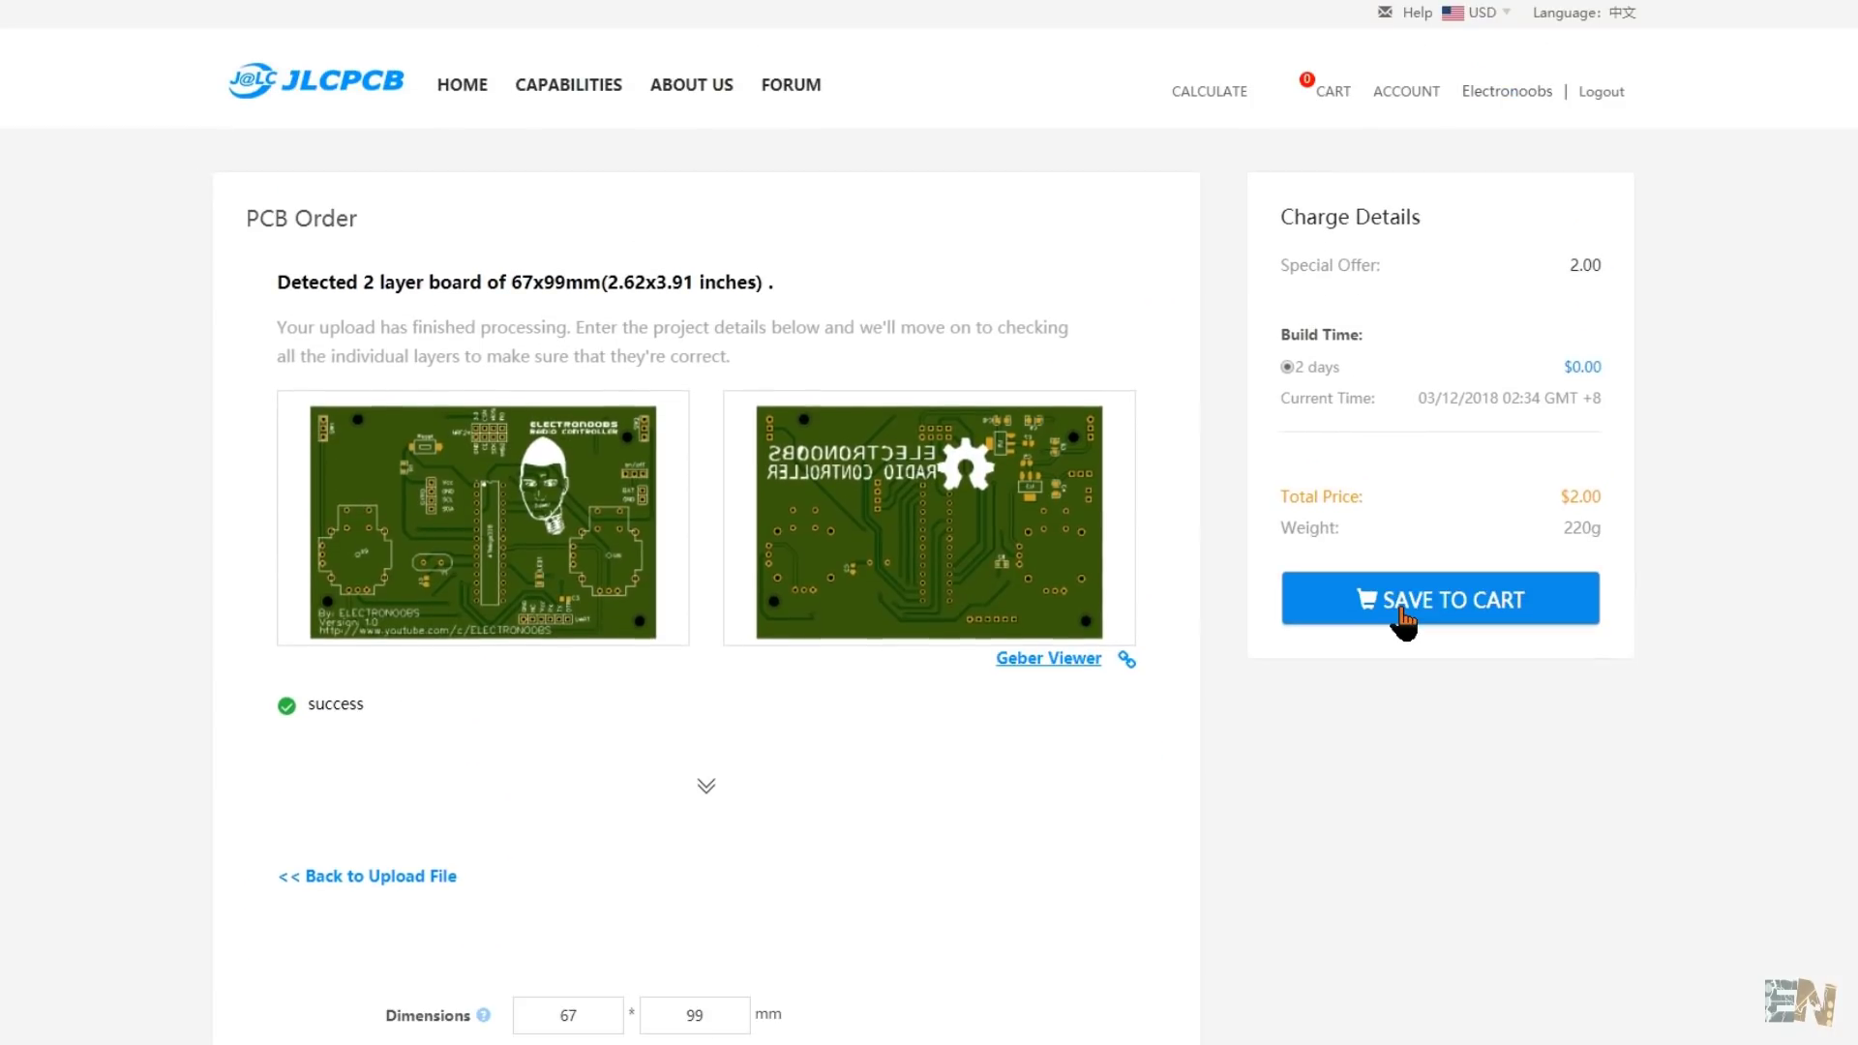
pyautogui.click(1402, 612)
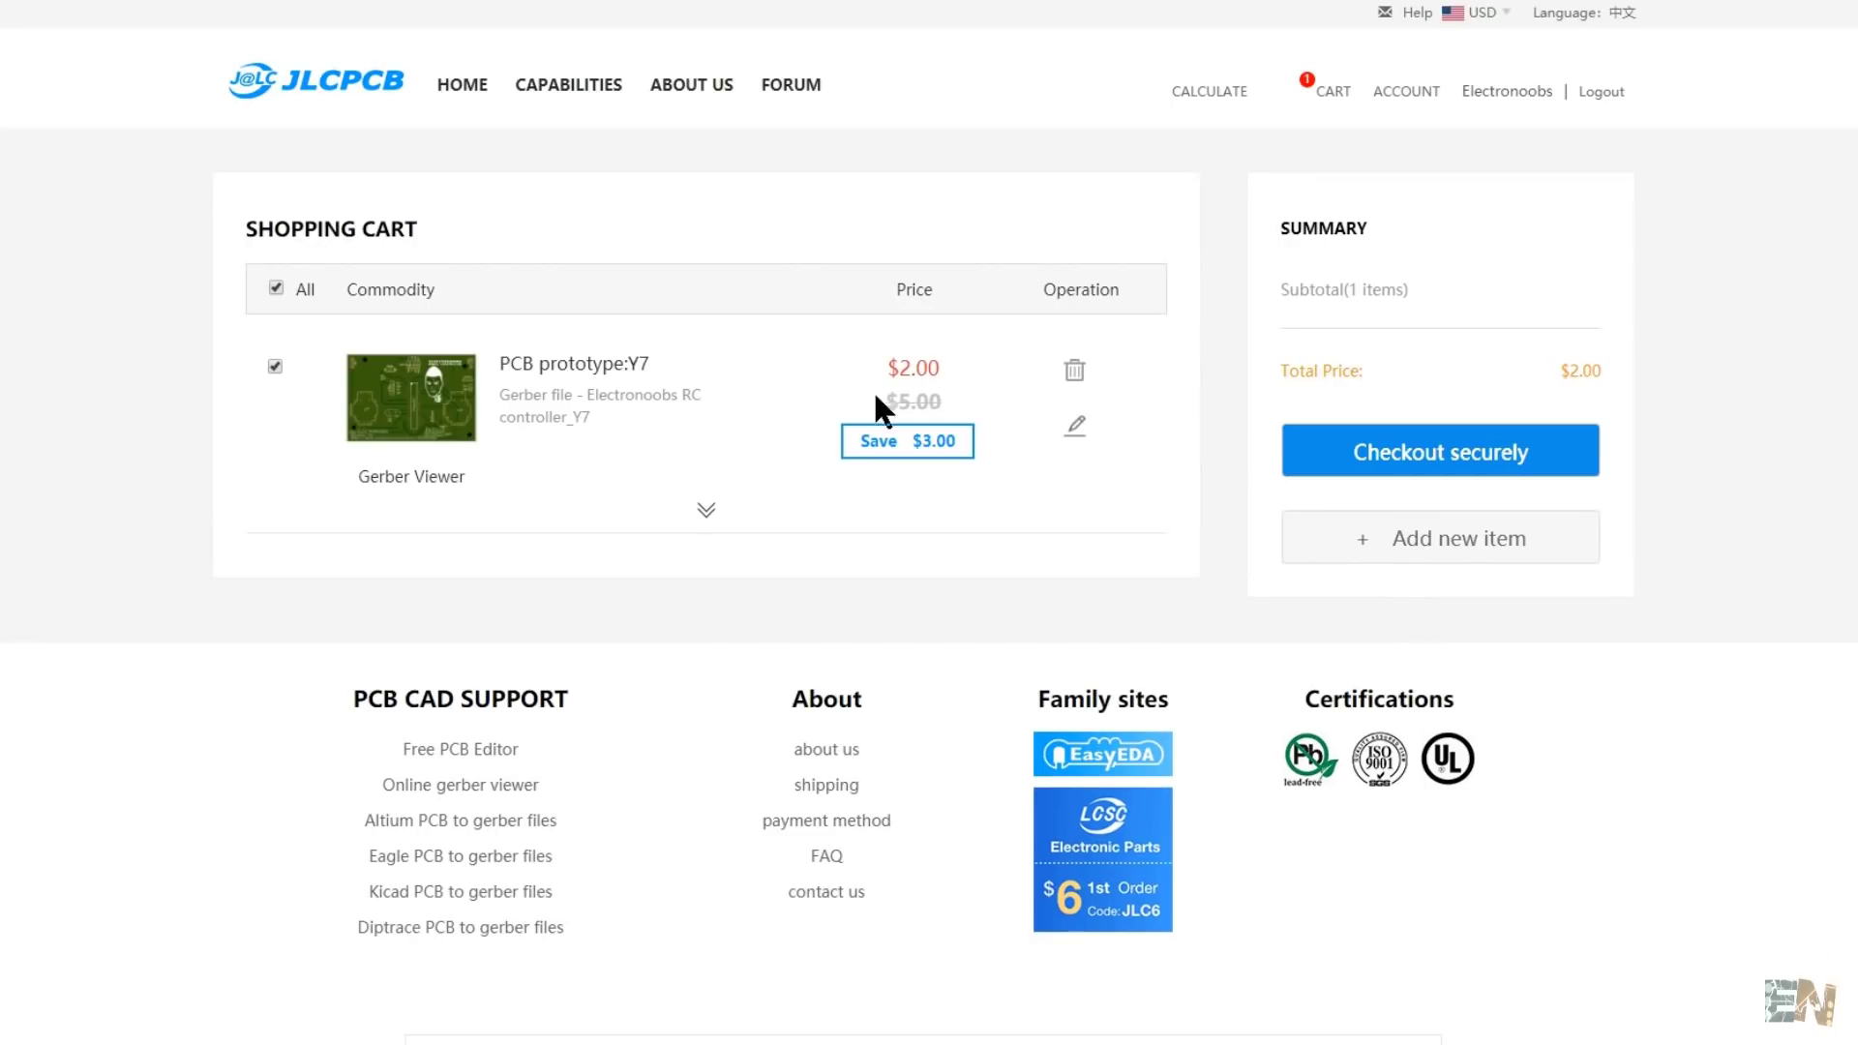
pyautogui.click(707, 510)
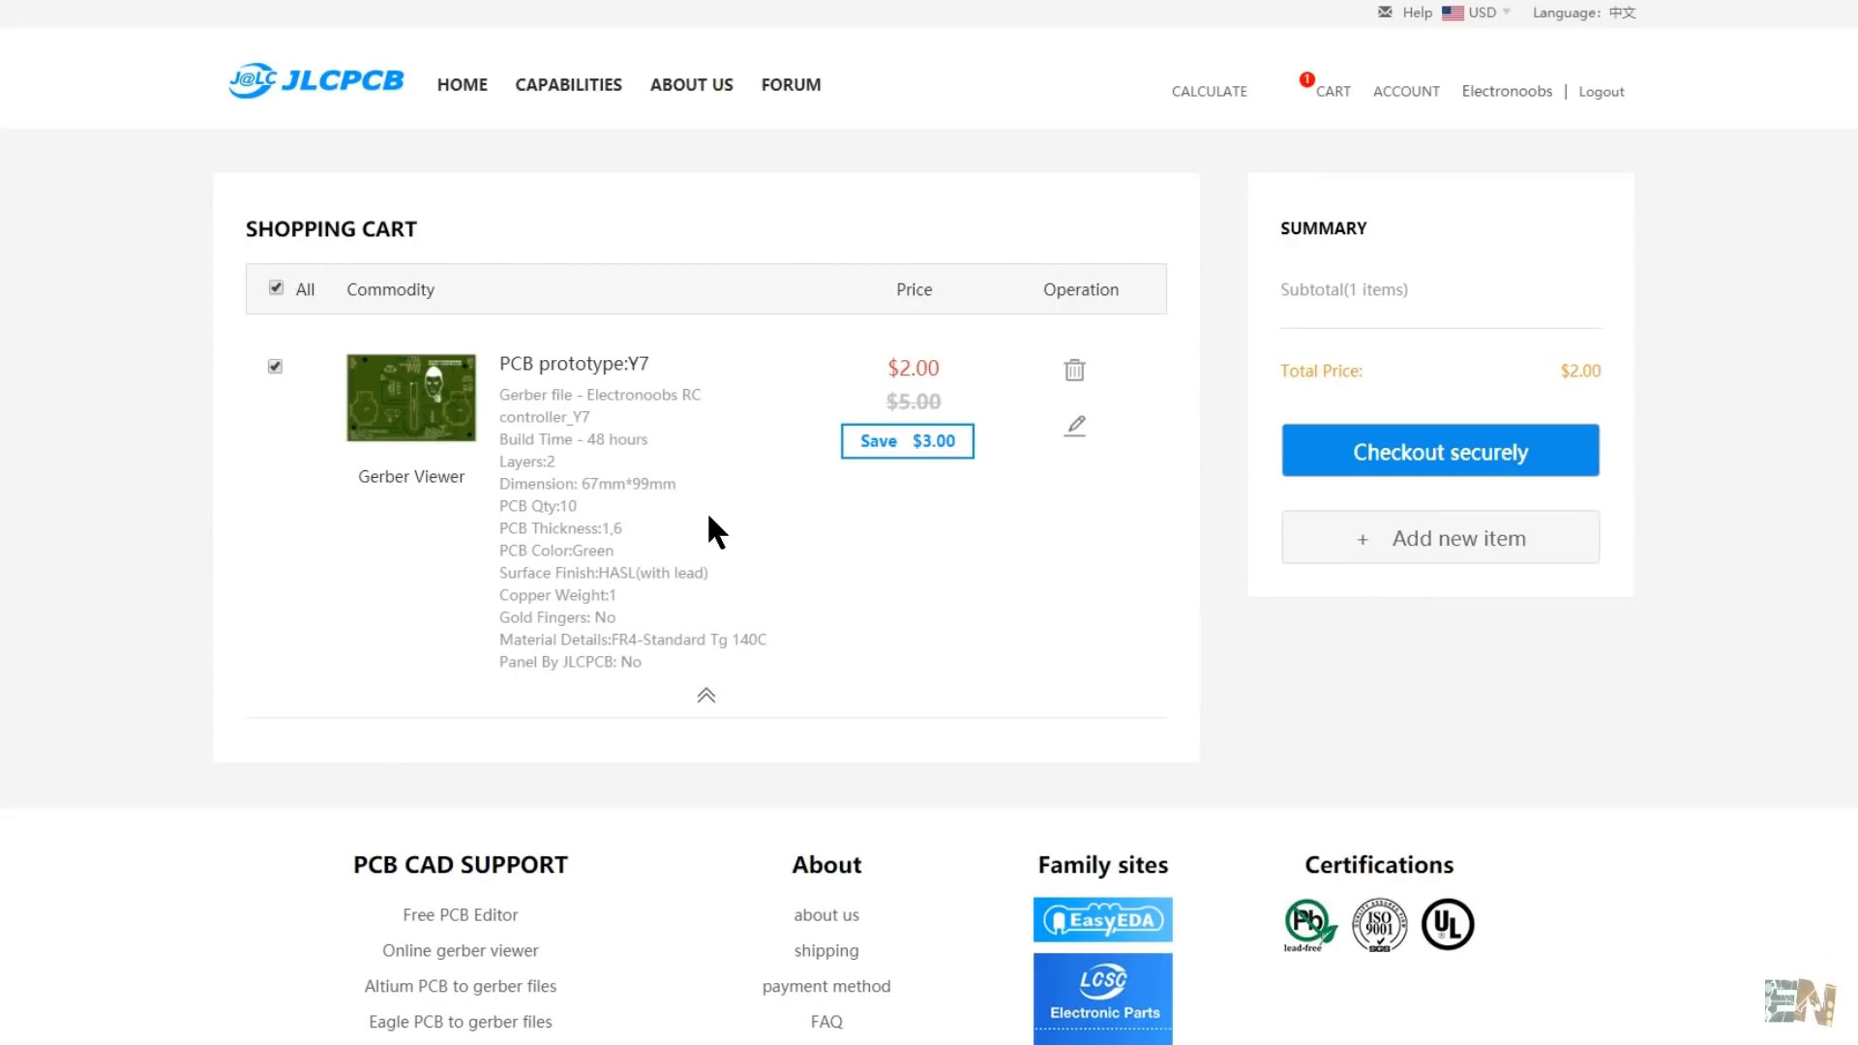